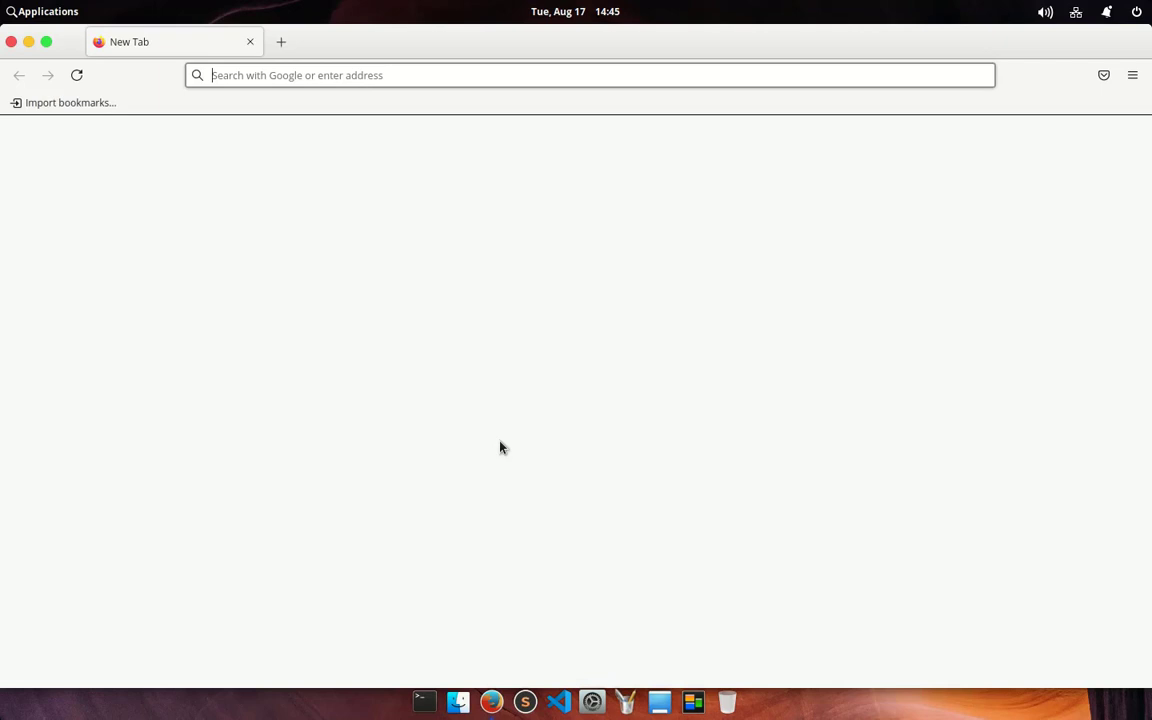
Step: Search for virtualmin, open the virtualmin.com result and scroll through its home page
type("vir")
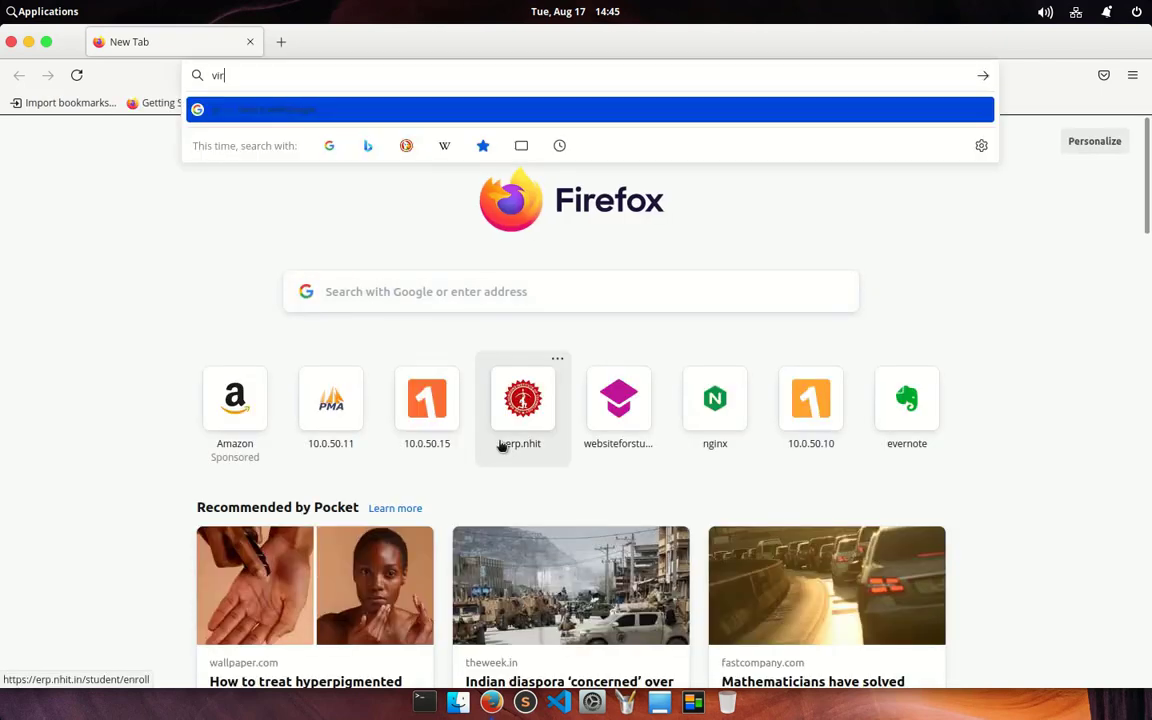
type("tual")
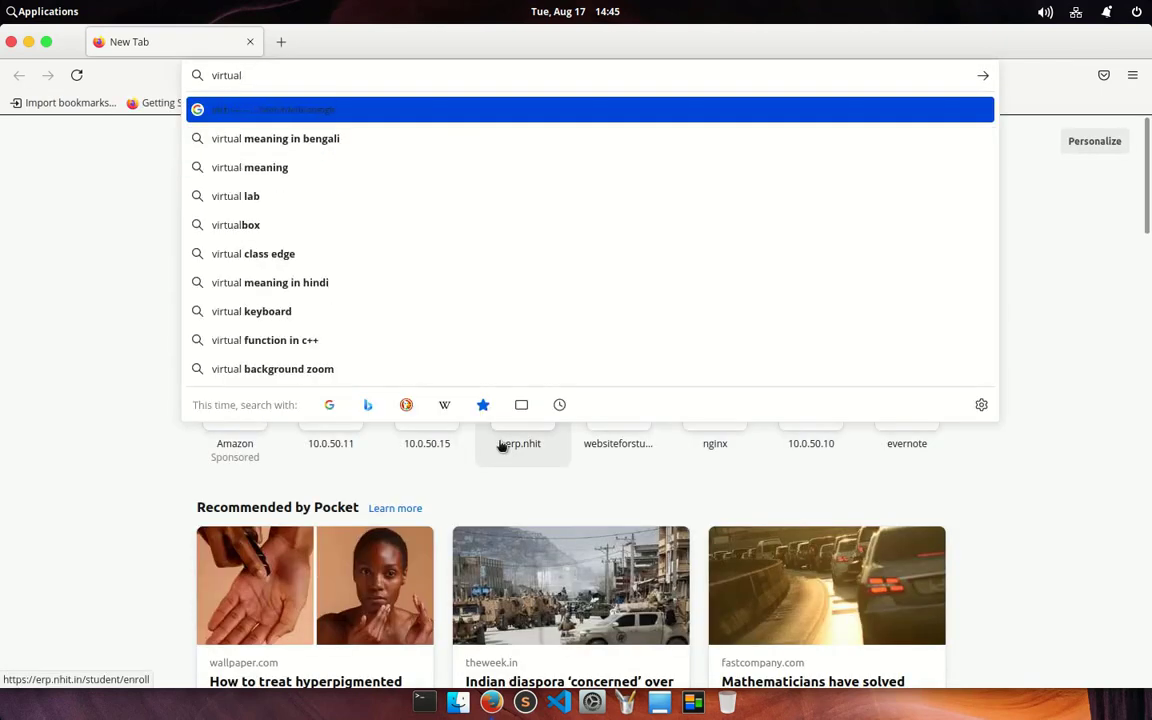
type("min")
key("Return")
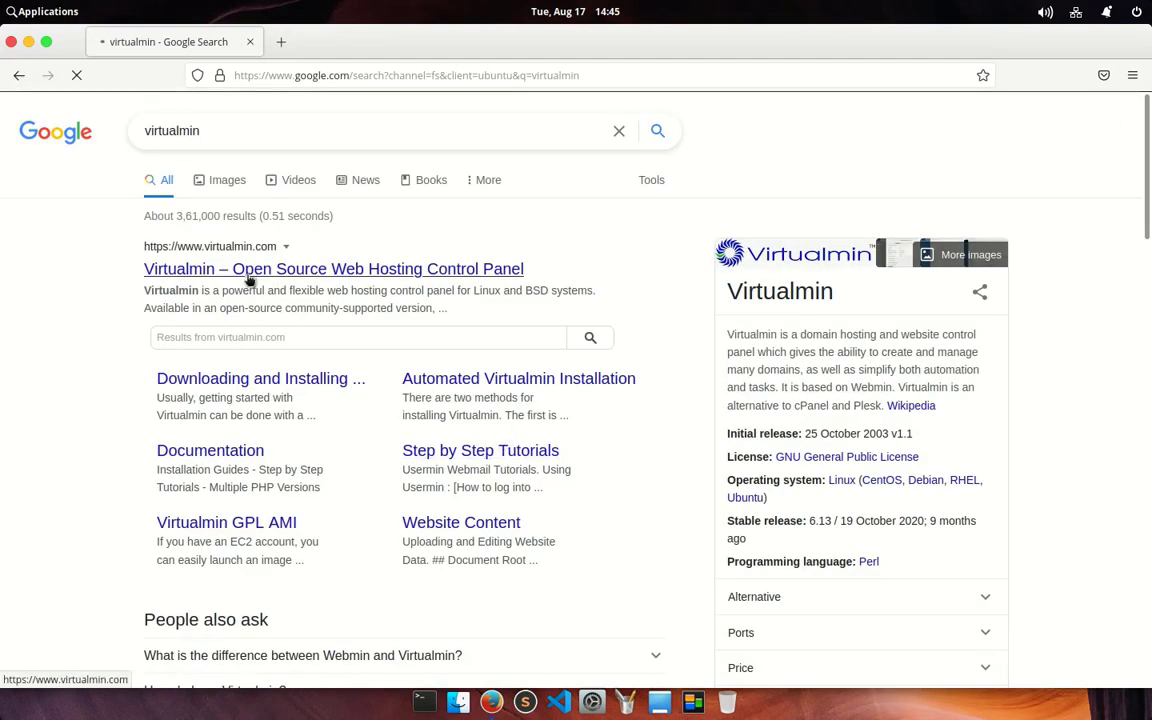
left_click(249, 279)
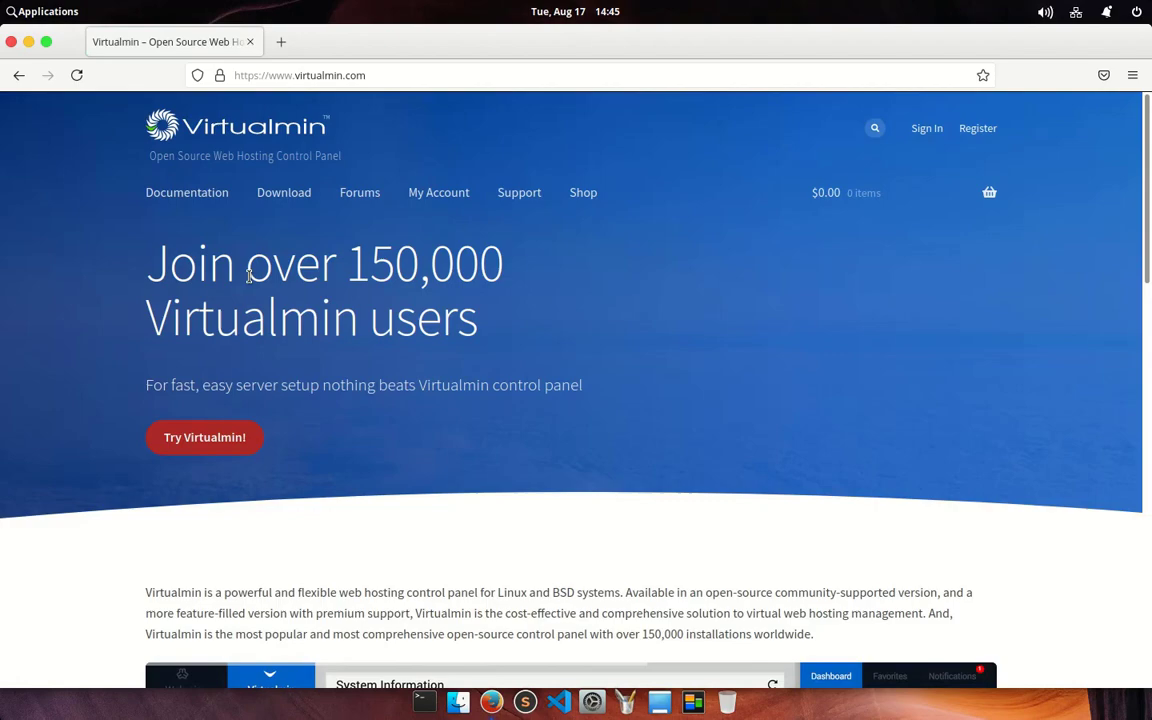
scroll(249, 277, "down", 3)
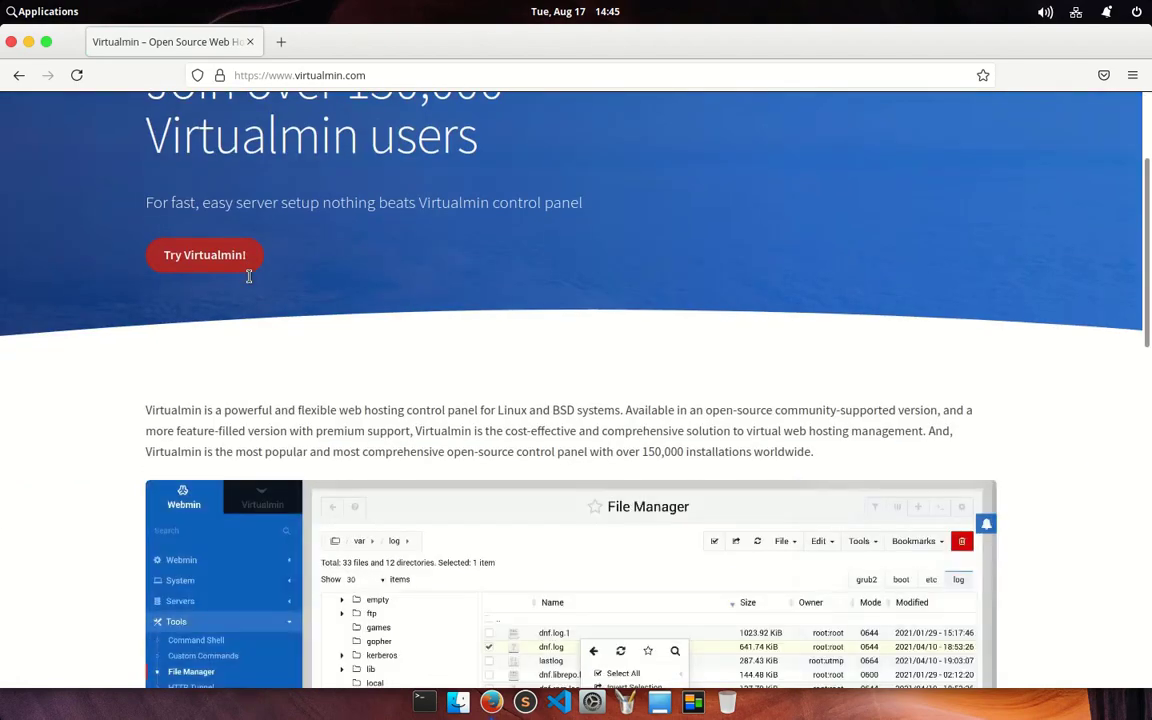
scroll(249, 277, "down", 3)
scroll(249, 277, "down", 3)
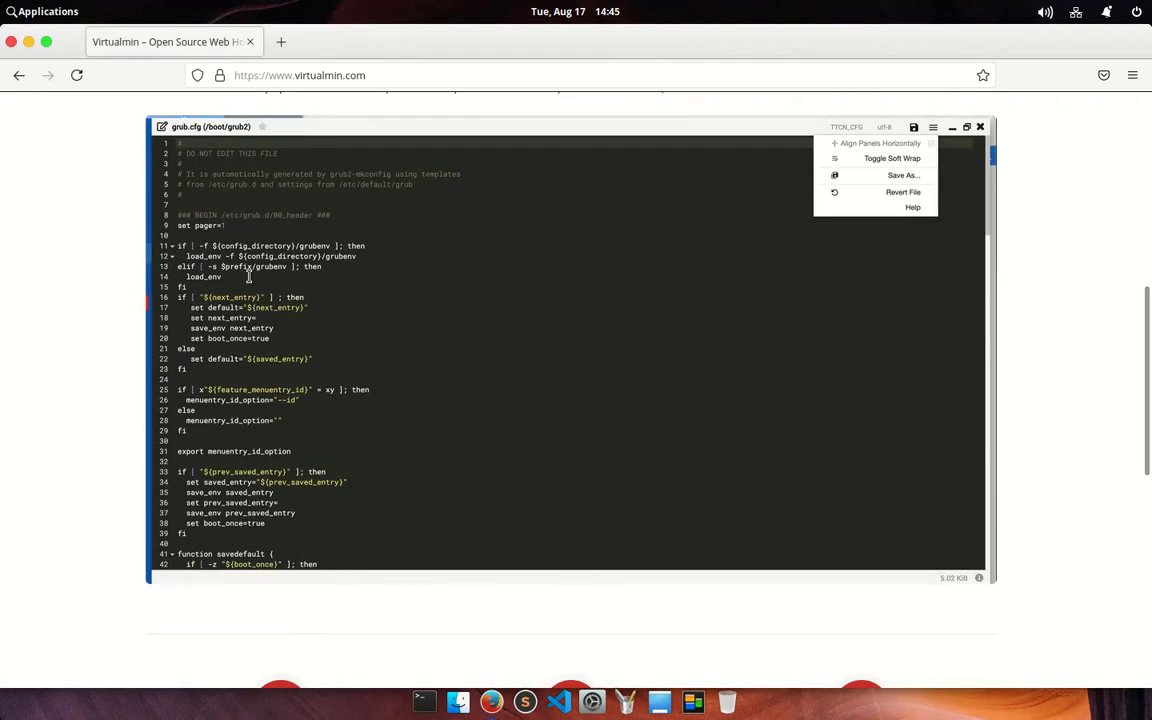
scroll(249, 277, "up", 4)
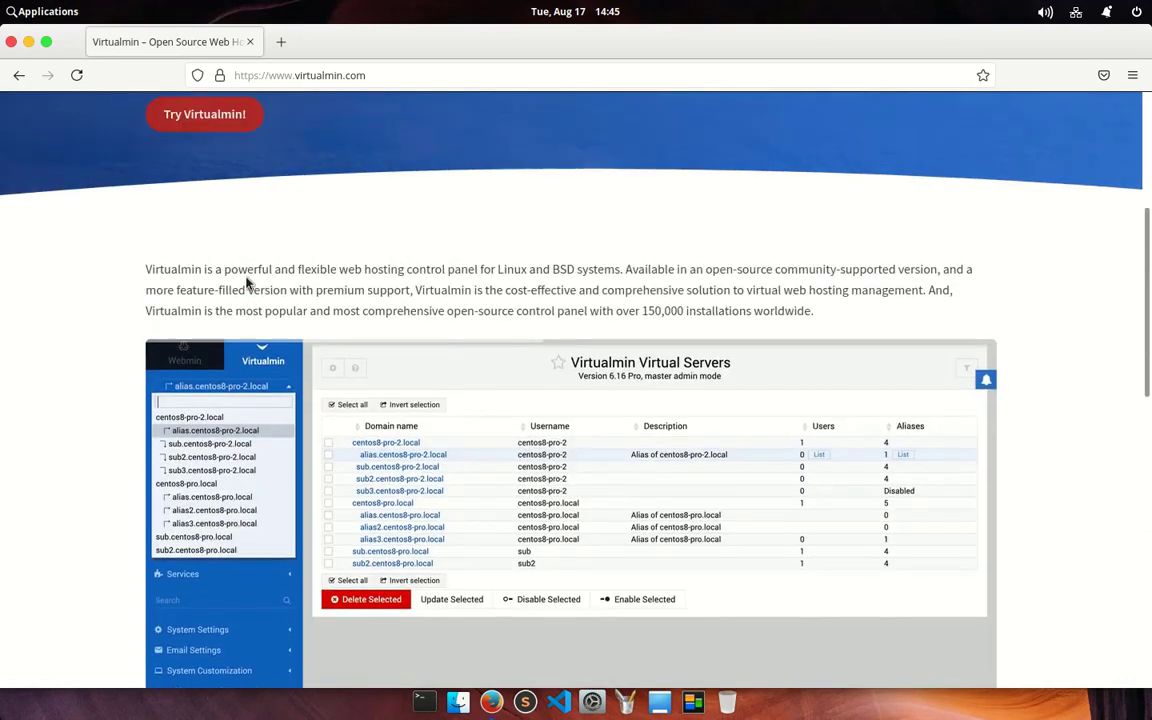
scroll(249, 283, "up", 5)
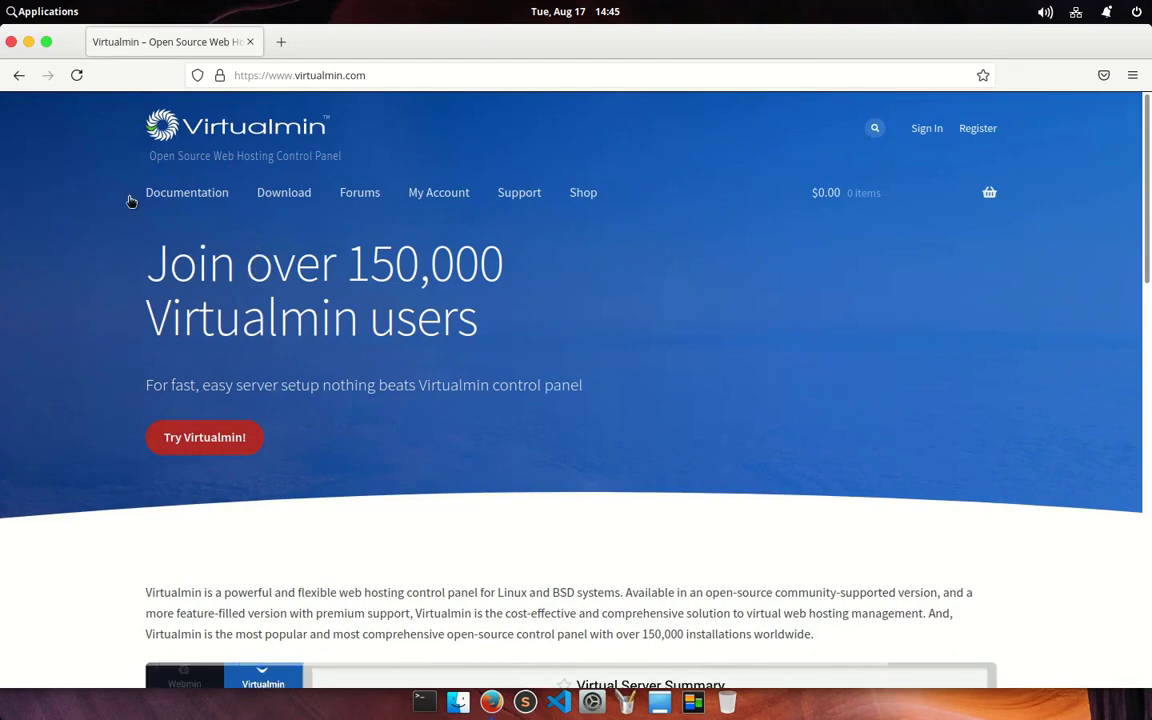
Step: Open Documentation in a new tab and view the Manual Installation guide under Installation Guides
right_click(186, 199)
left_click(239, 214)
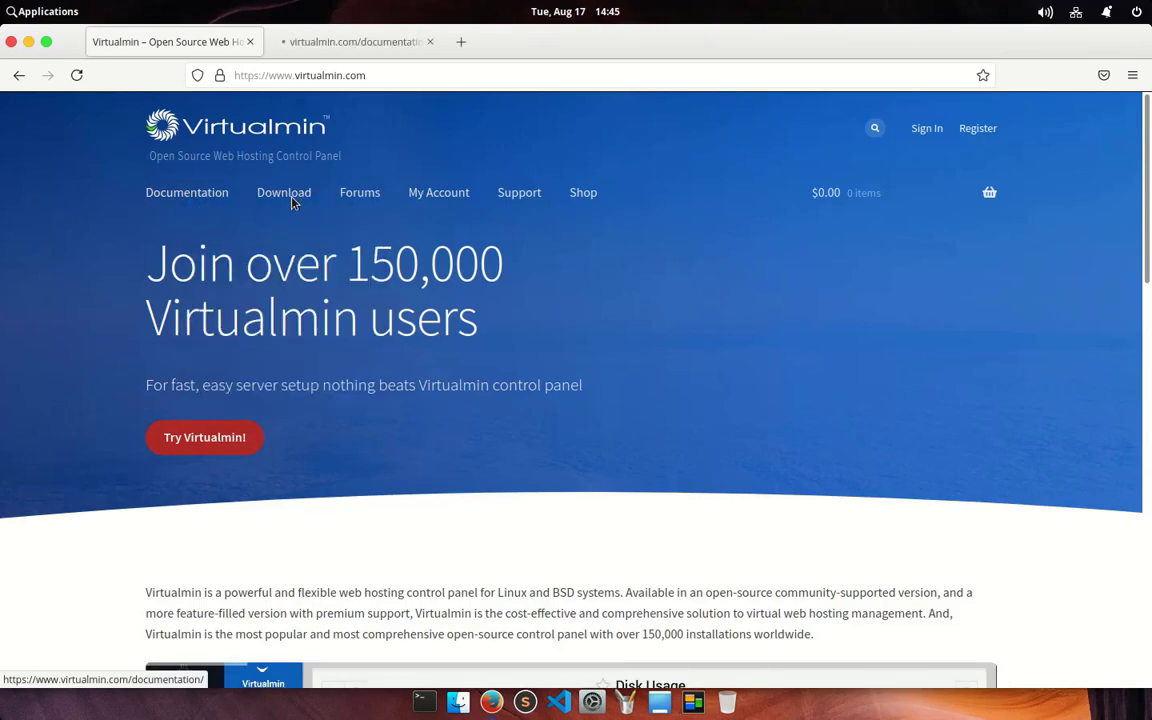
left_click(340, 44)
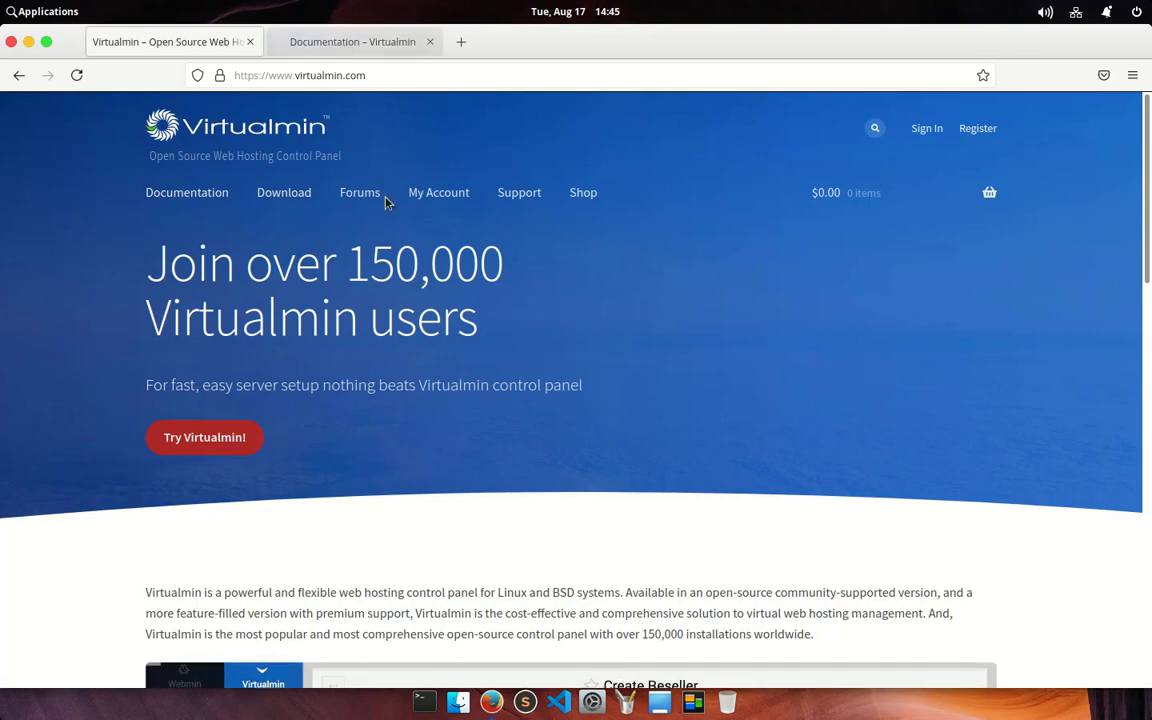
scroll(516, 469, "down", 2)
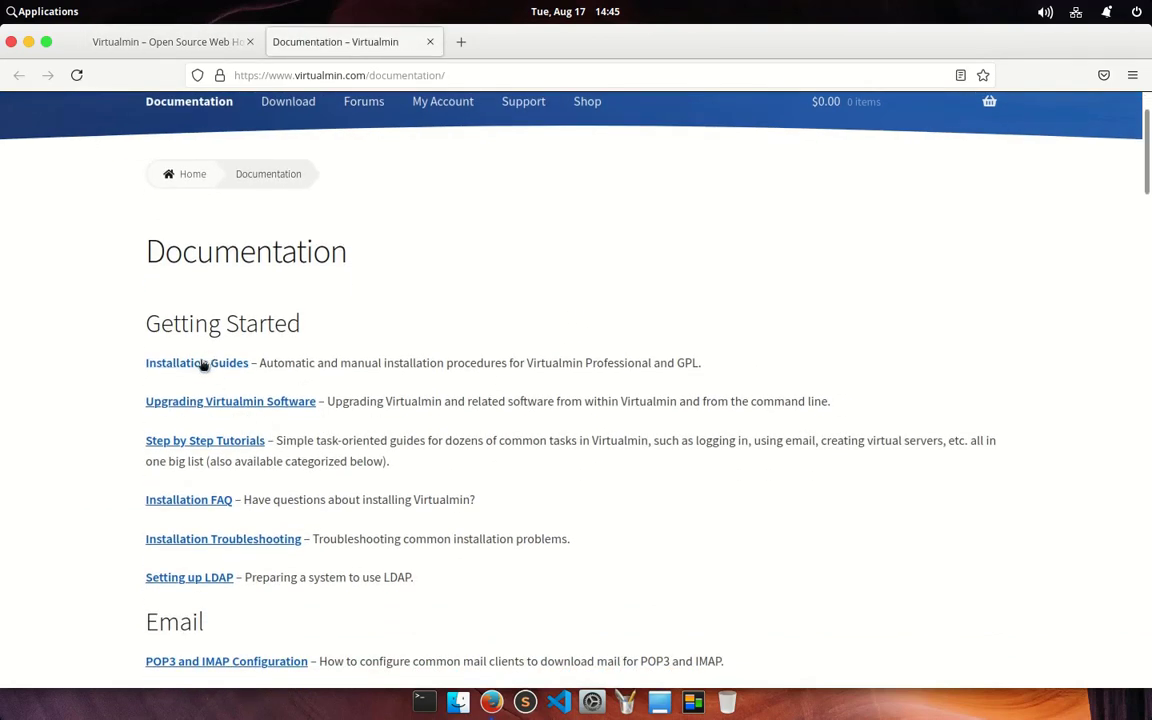
scroll(226, 406, "down", 1)
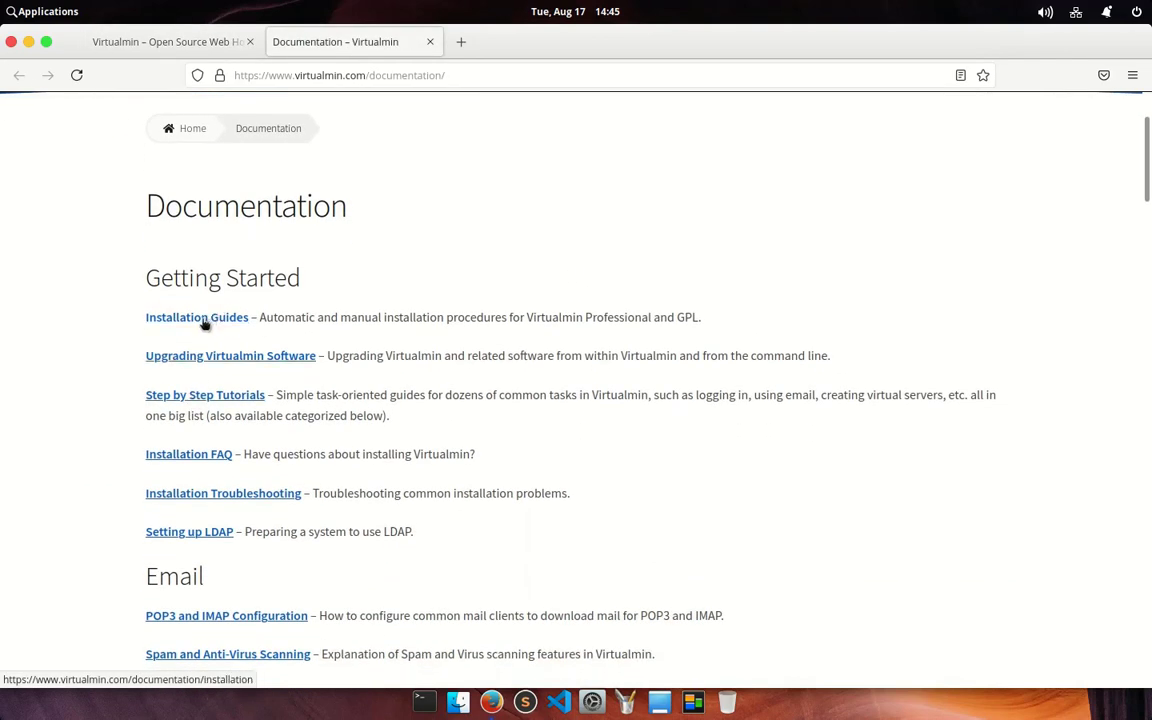
left_click(201, 320)
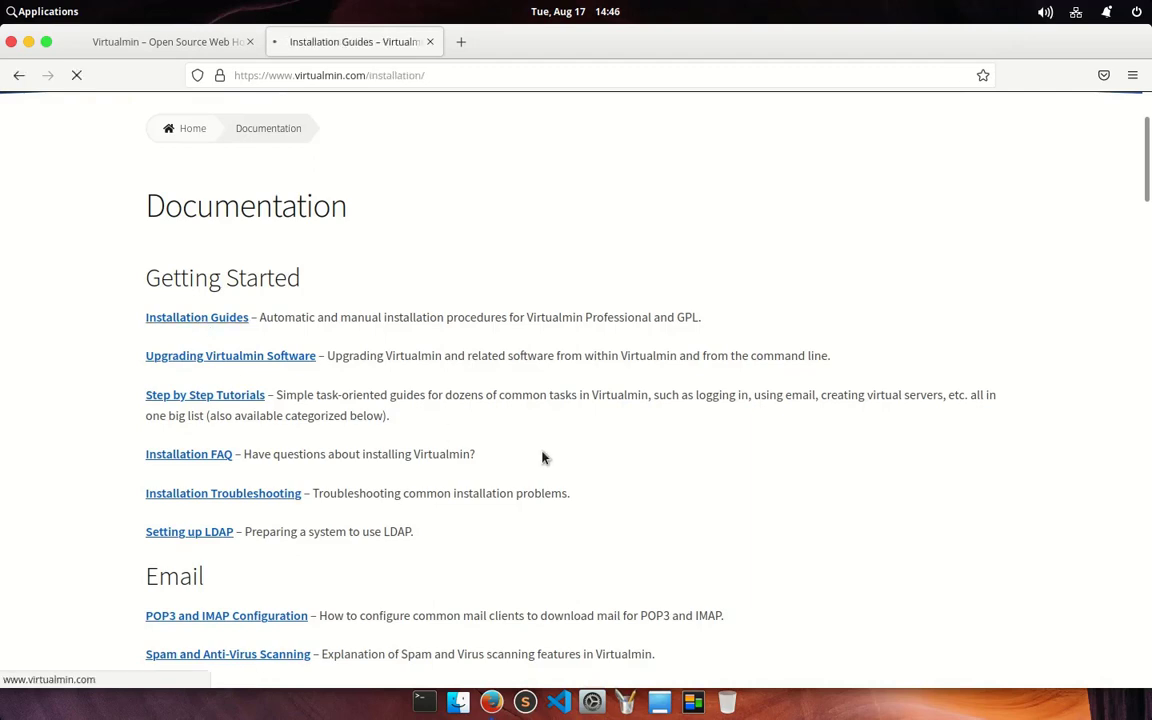
scroll(543, 458, "down", 3)
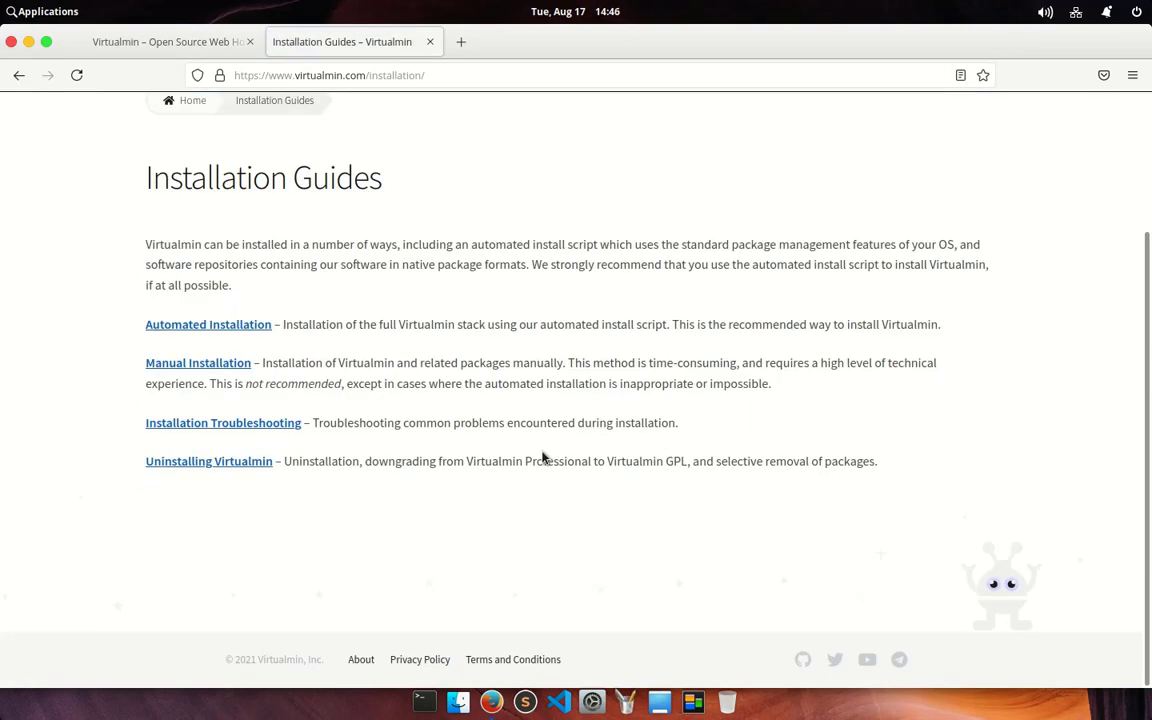
left_click(194, 369)
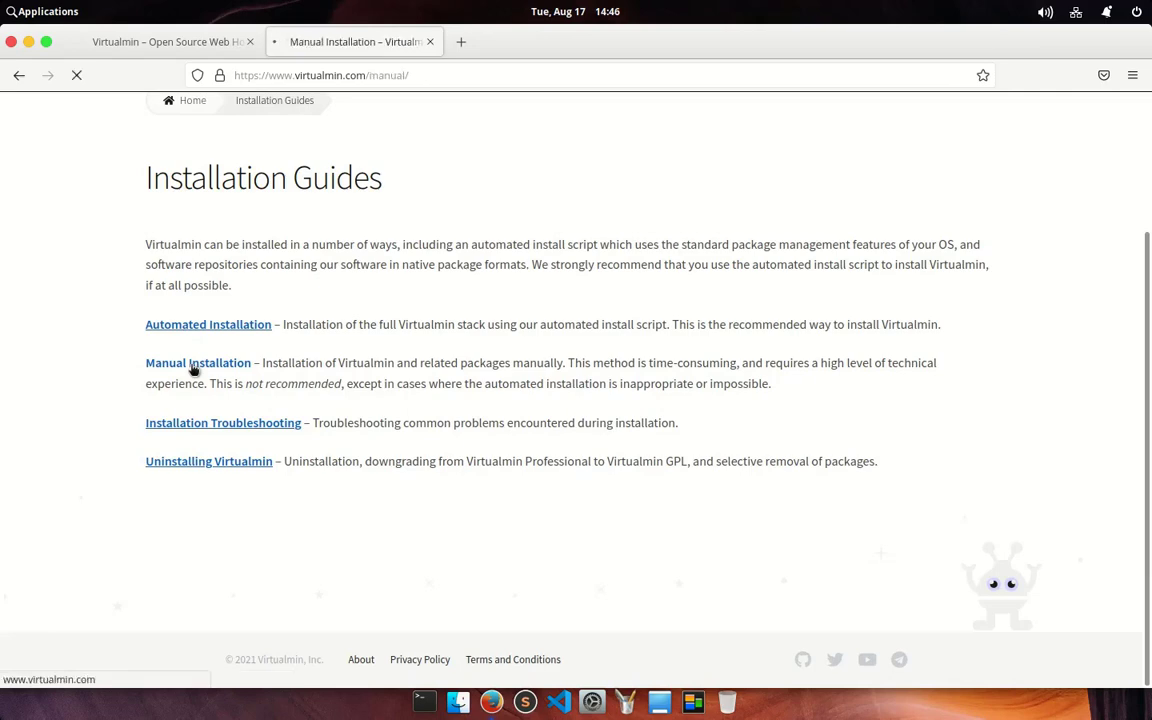
Step: Go back, read the Automated Installation guide, and return to the first tab
scroll(193, 370, "down", 7)
scroll(193, 370, "down", 10)
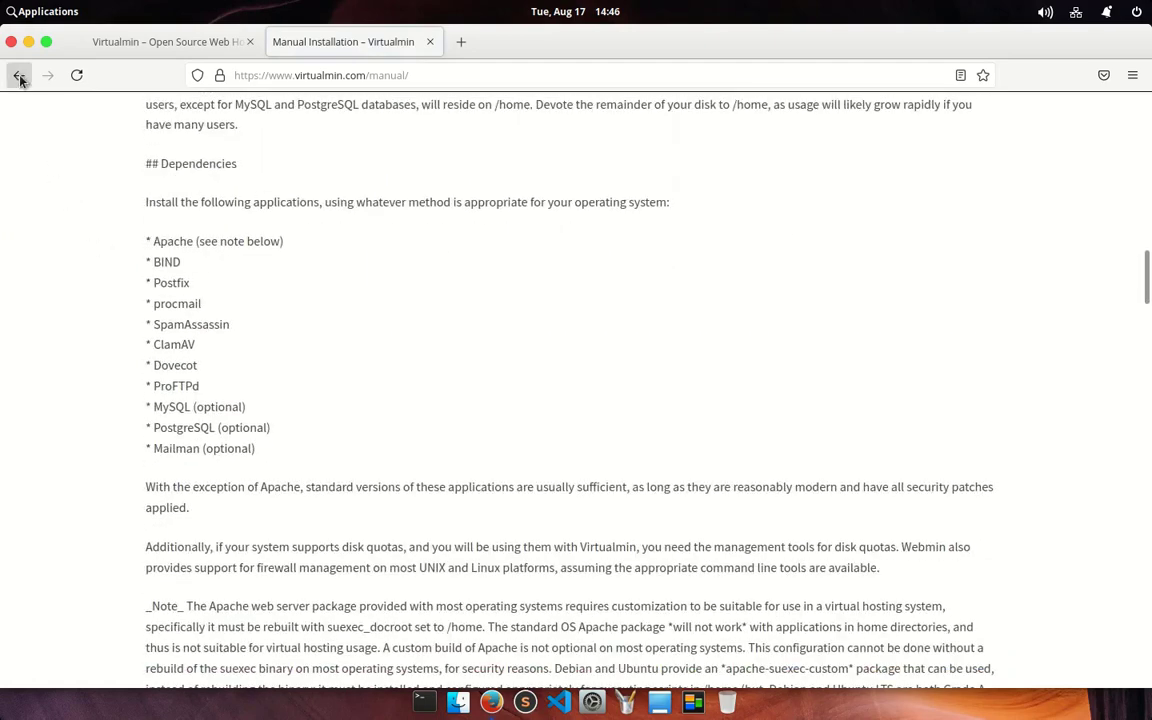
left_click_drag(990, 686, 280, 418)
left_click(280, 418)
left_click(19, 75)
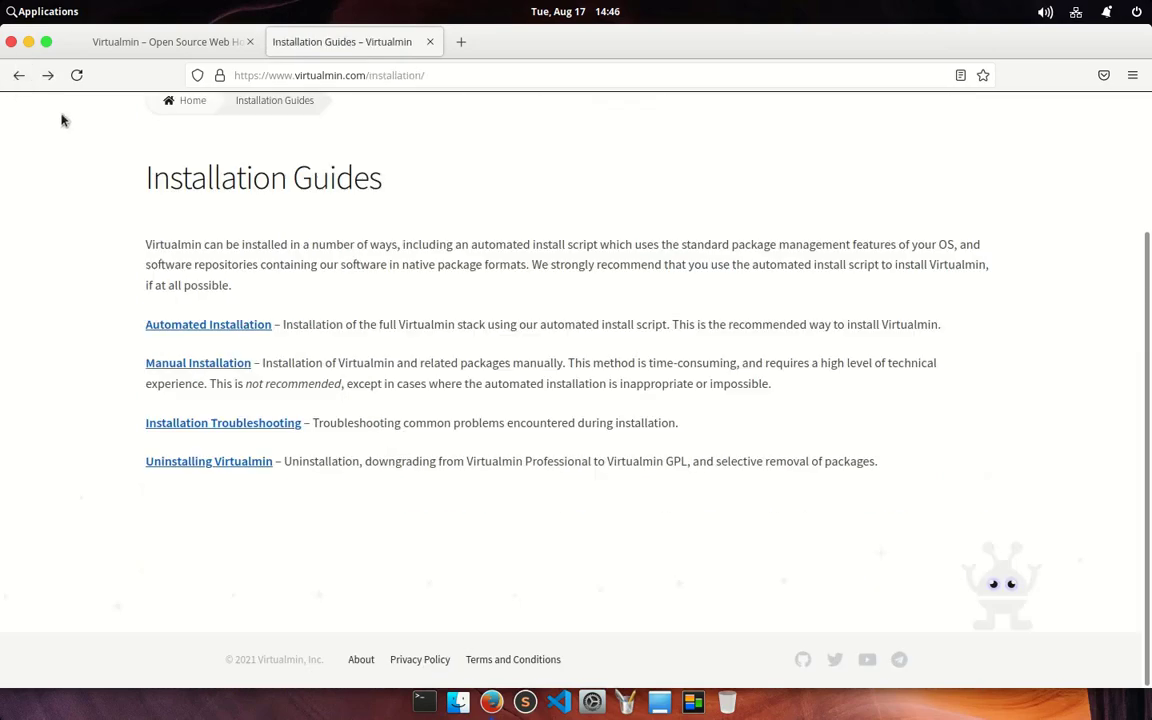
left_click(211, 326)
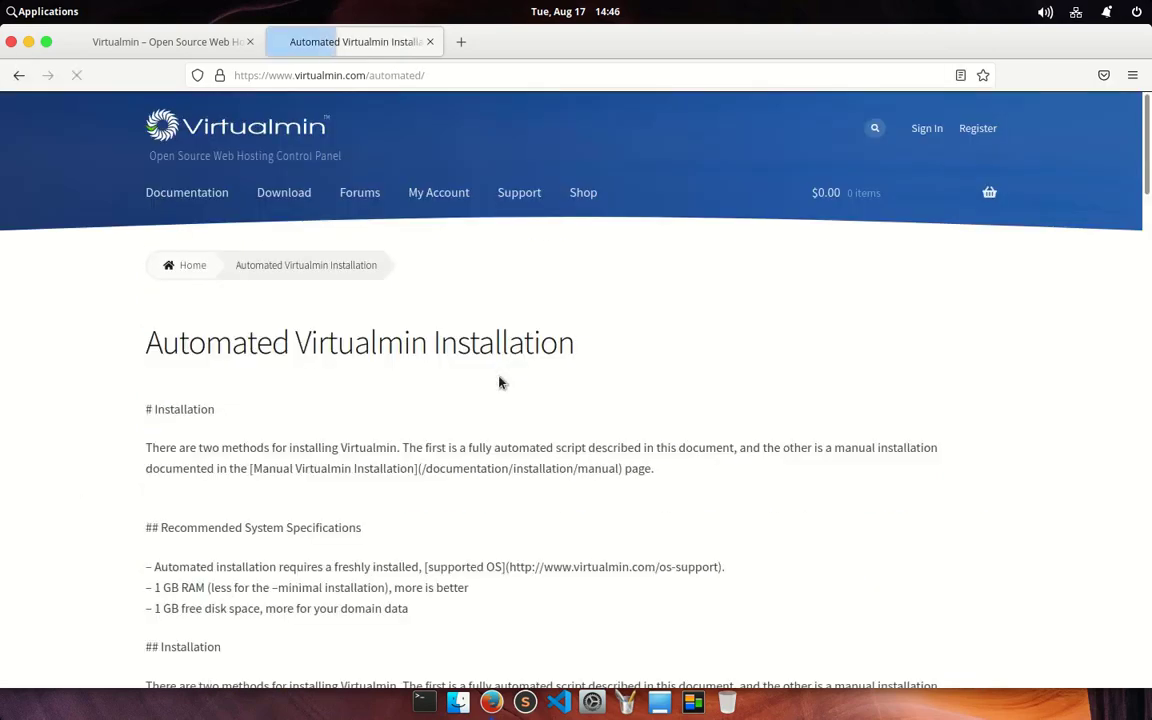
scroll(499, 381, "down", 8)
scroll(376, 438, "down", 15)
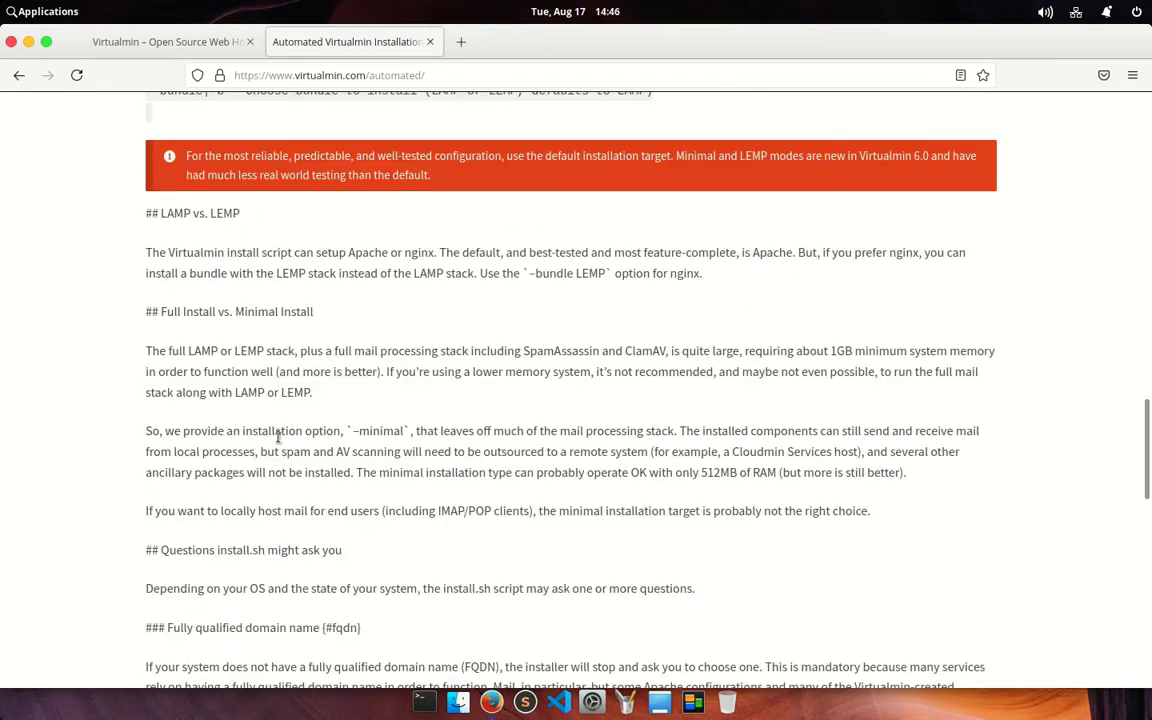
left_click(155, 48)
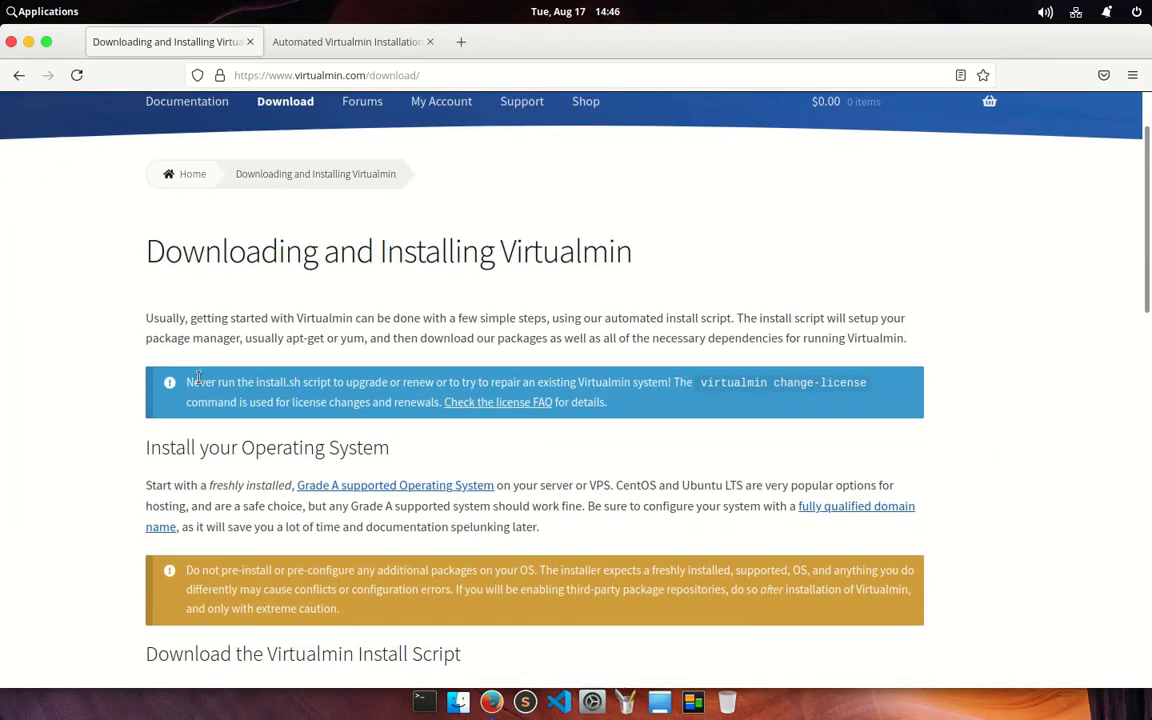
Step: Scroll to the 'Download the Virtualmin Install Script' and 'Run the Install Script' sections
scroll(707, 257, "down", 3)
scroll(707, 252, "down", 2)
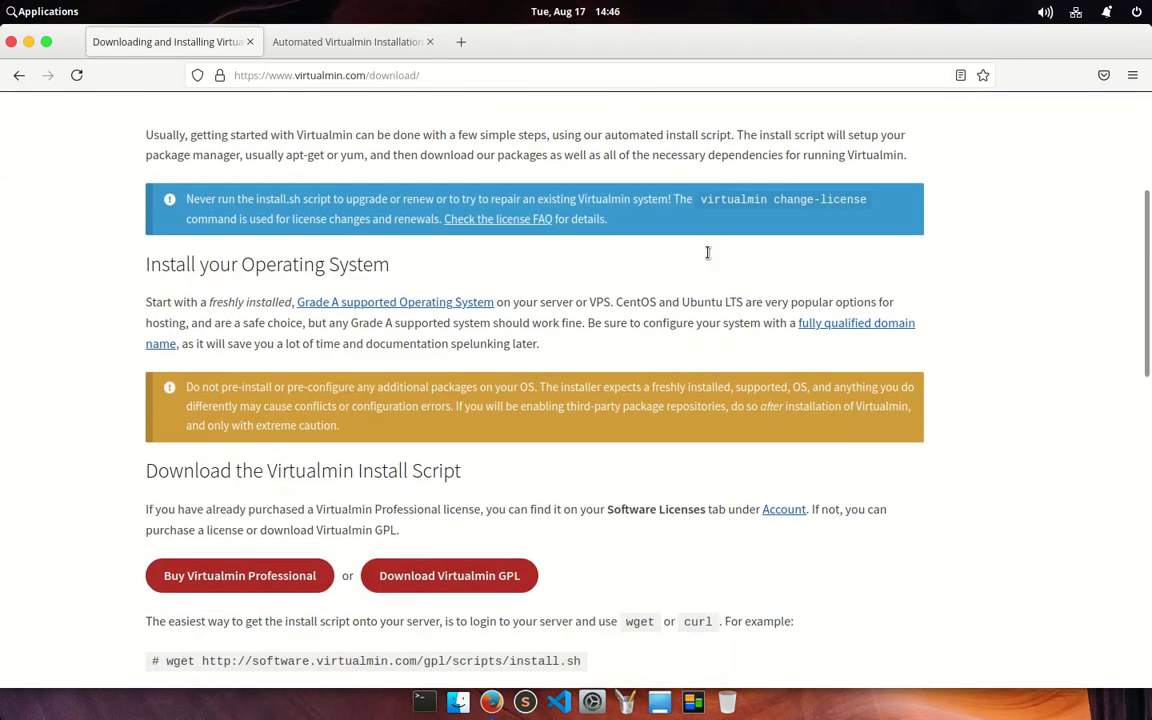
scroll(707, 252, "down", 4)
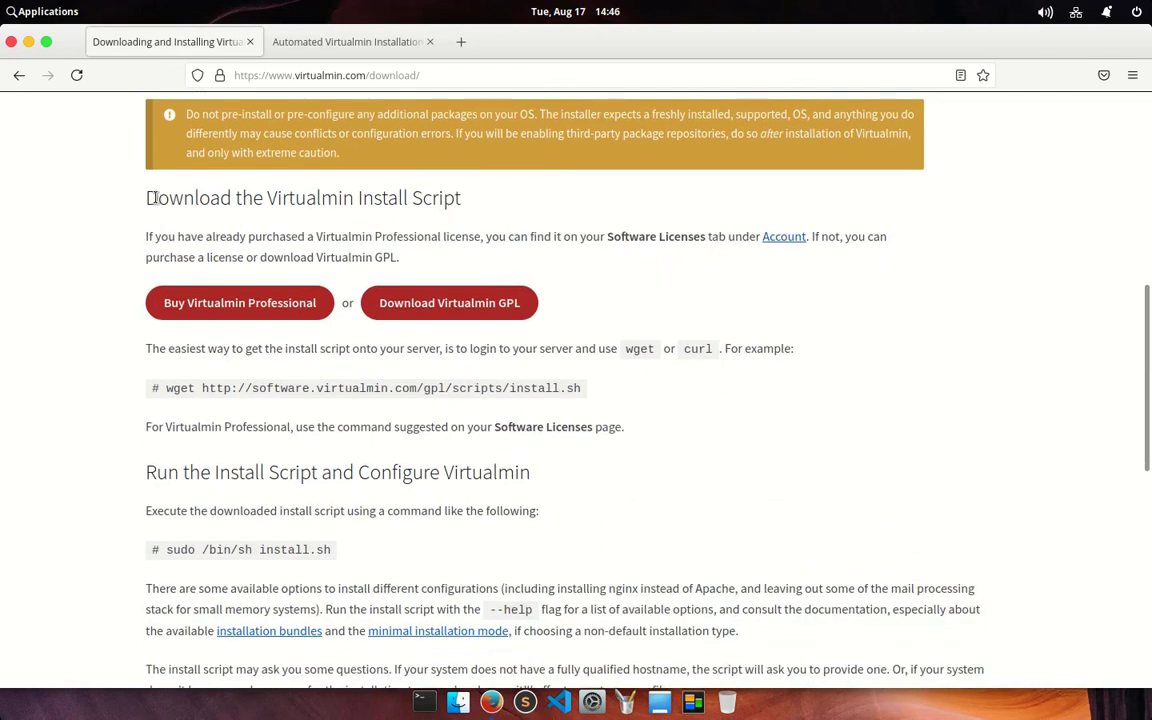
left_click_drag(155, 197, 501, 190)
left_click(524, 222)
scroll(607, 472, "down", 2)
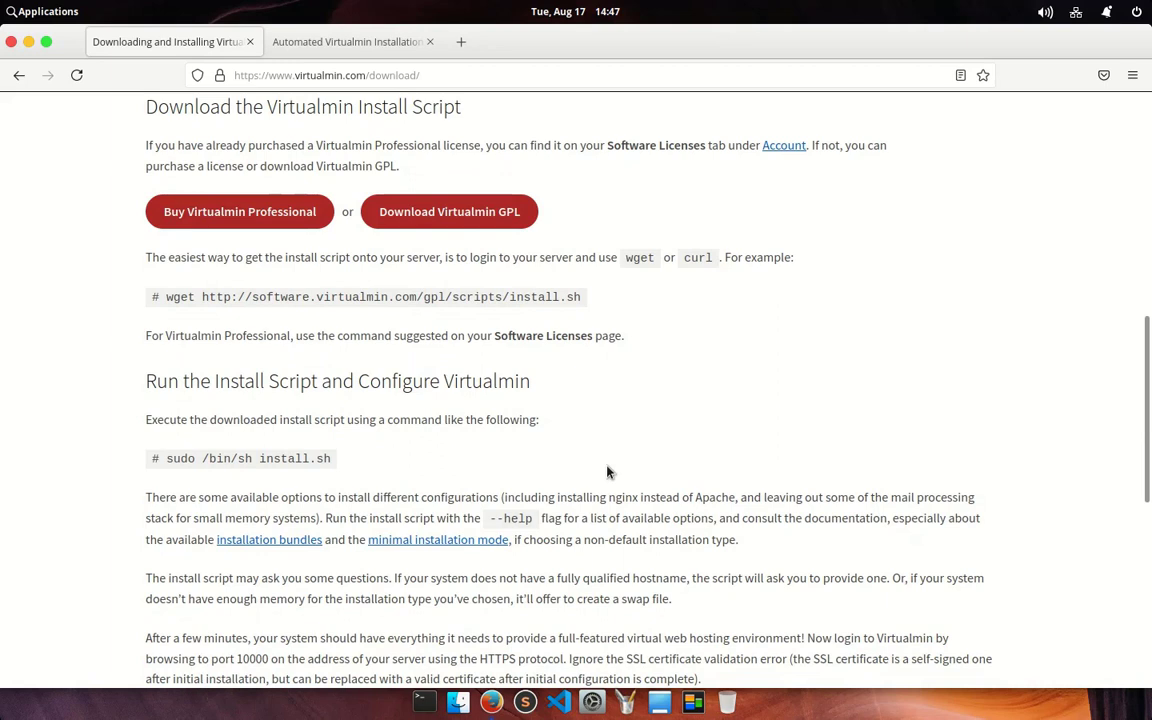
Step: In a terminal, SSH into 103.10.208.52 as root, accepting the host key and entering the password
left_click(422, 704)
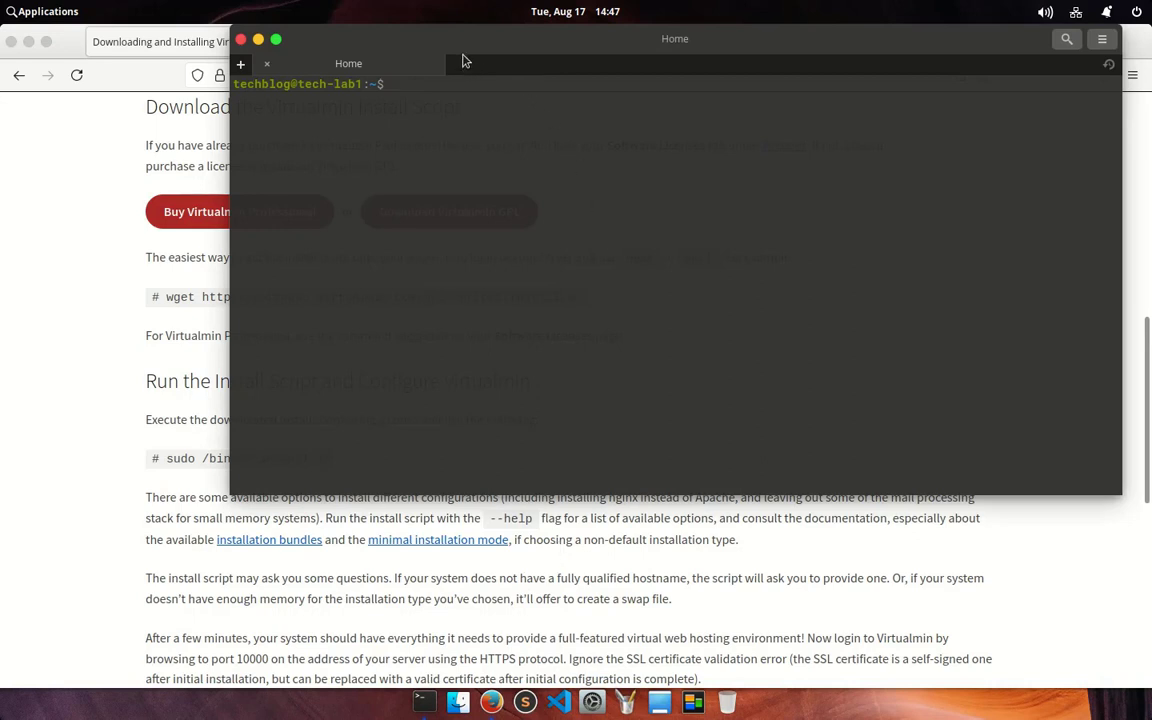
left_click_drag(447, 37, 467, 56)
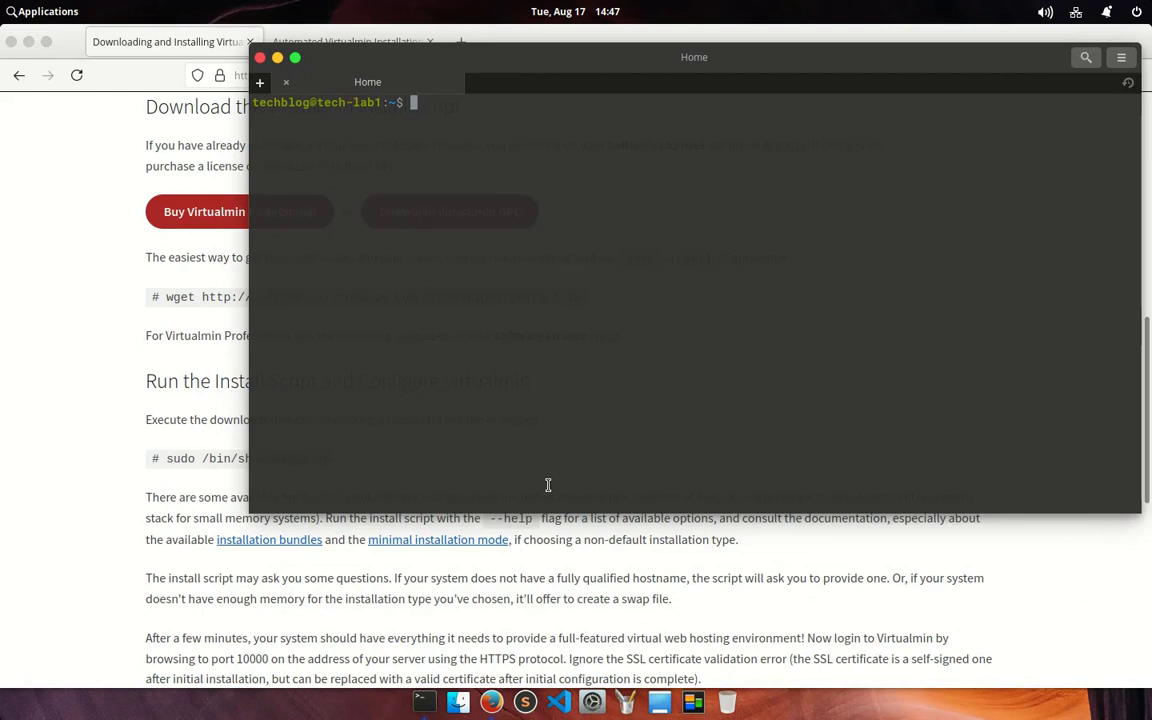
left_click_drag(548, 512, 550, 576)
type("ssh root")
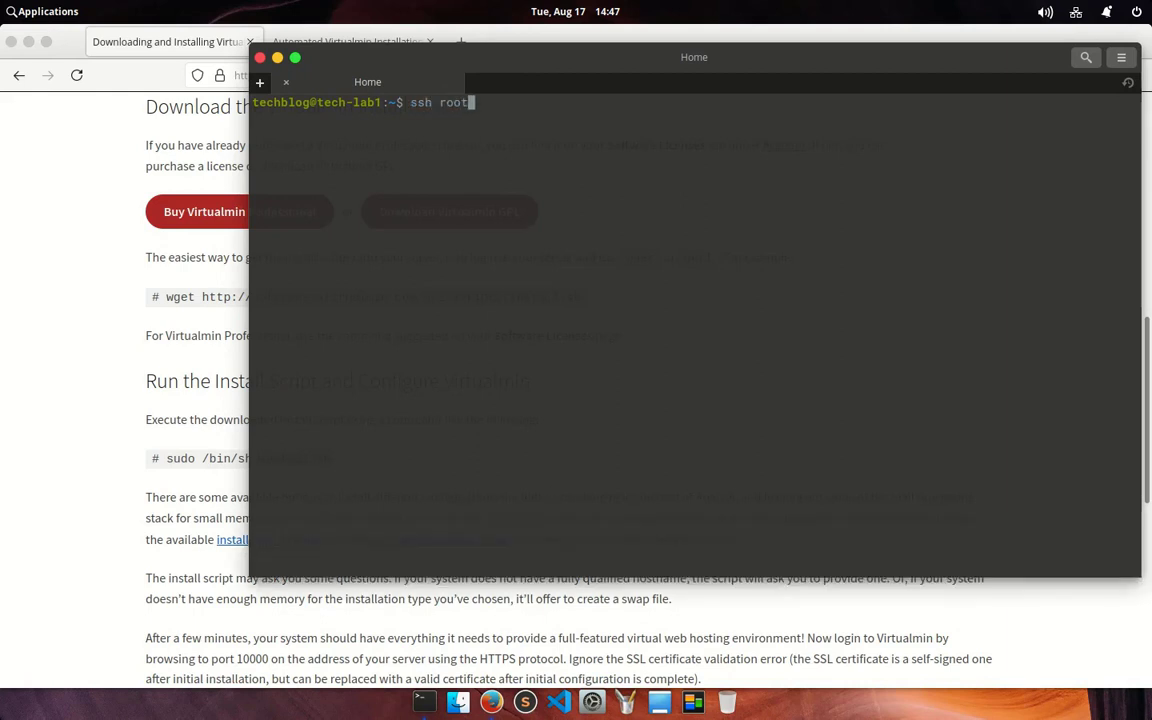
type("@103.10.208.52")
key("Return")
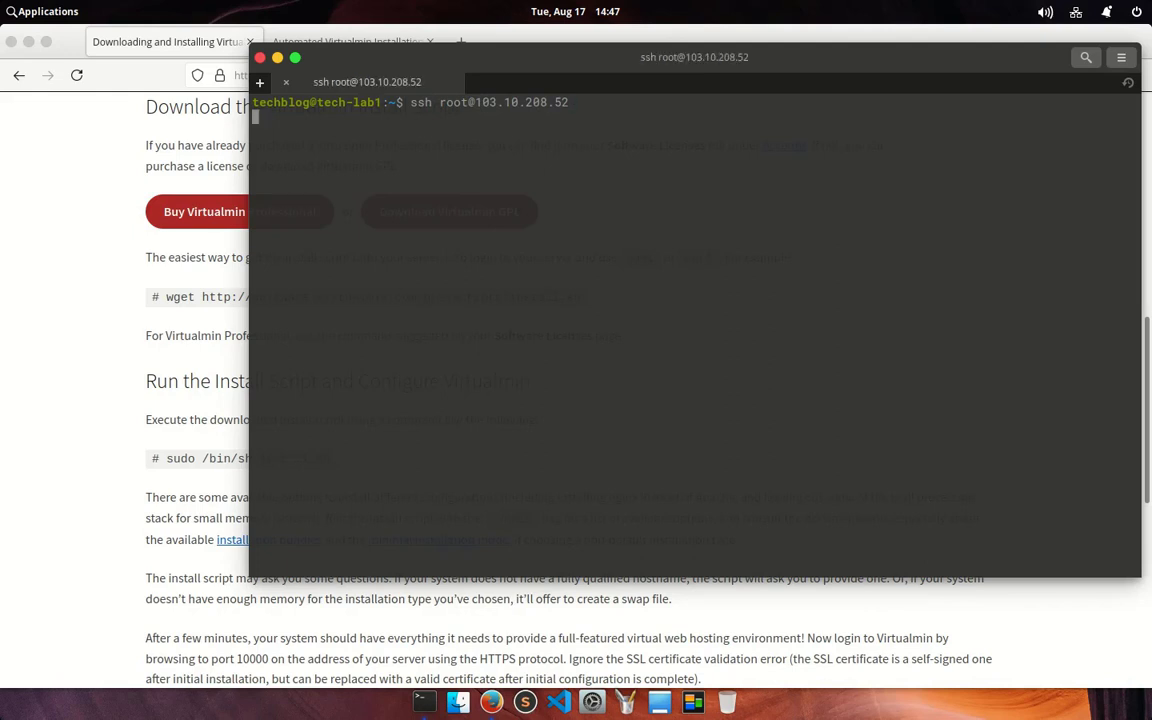
key("Return")
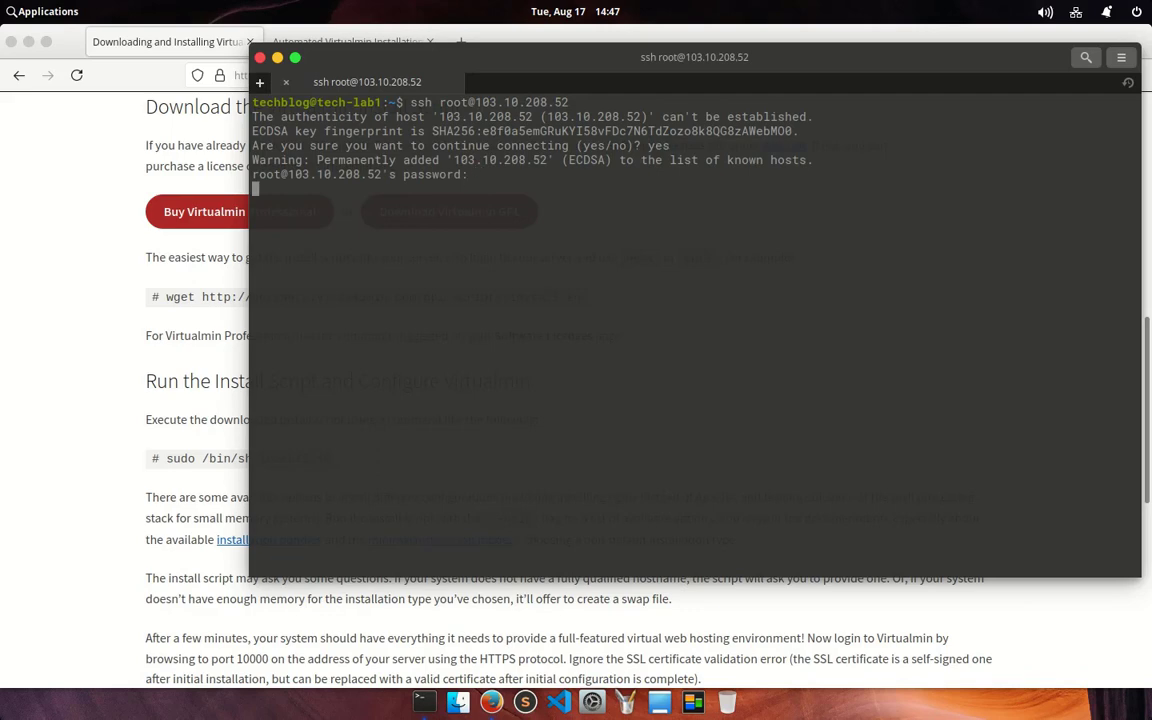
key("Return")
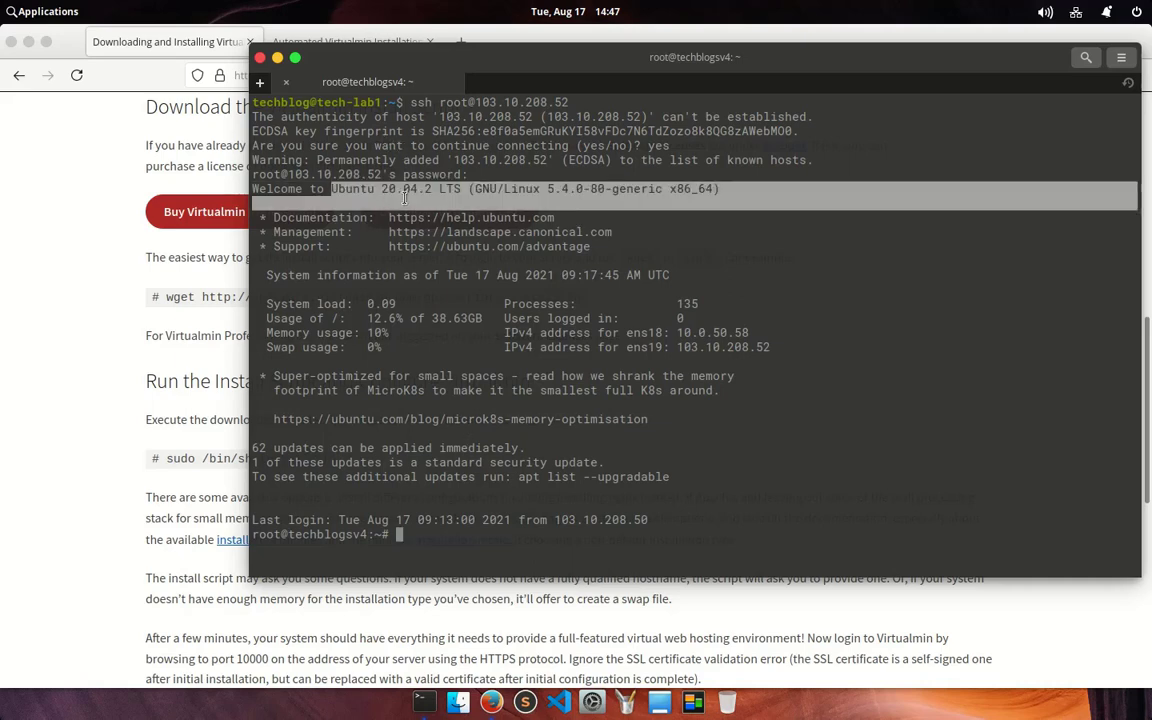
left_click_drag(333, 190, 466, 190)
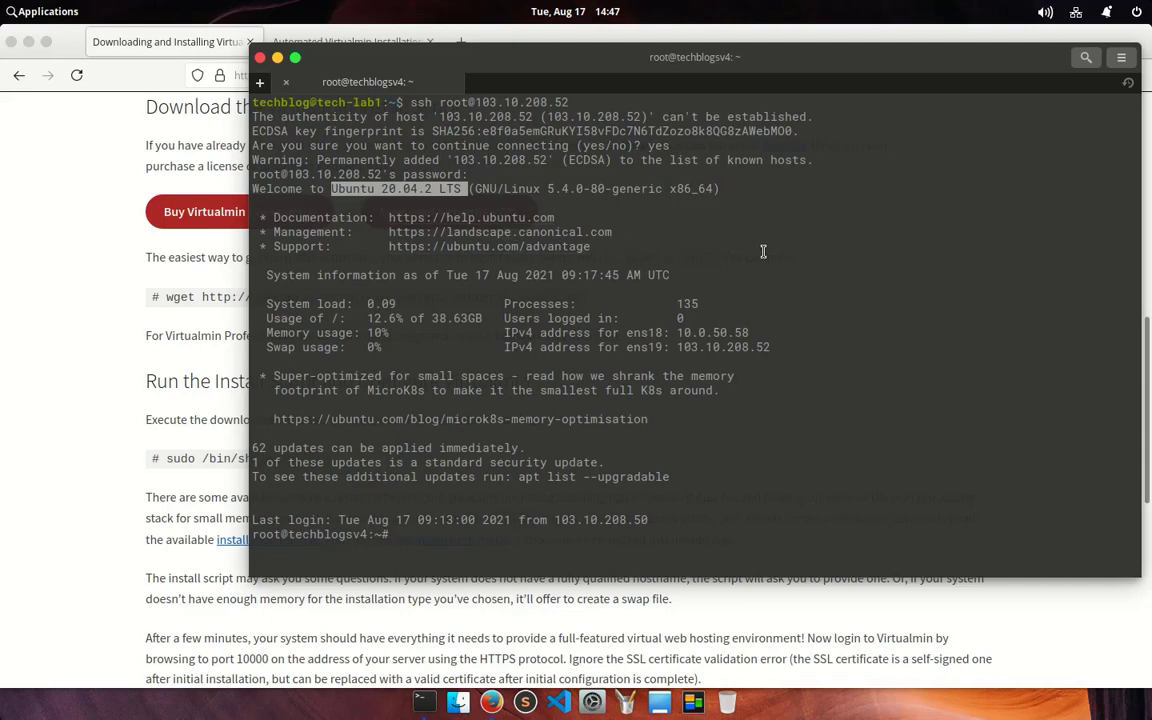
left_click(764, 250)
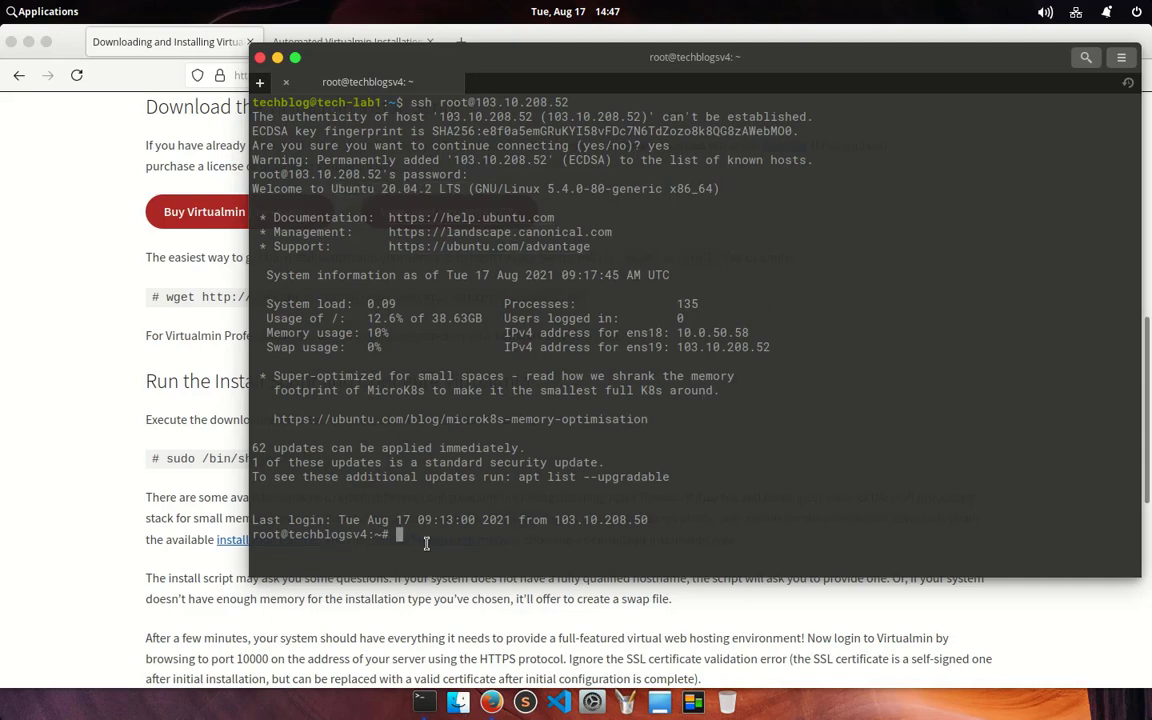
left_click_drag(252, 535, 306, 536)
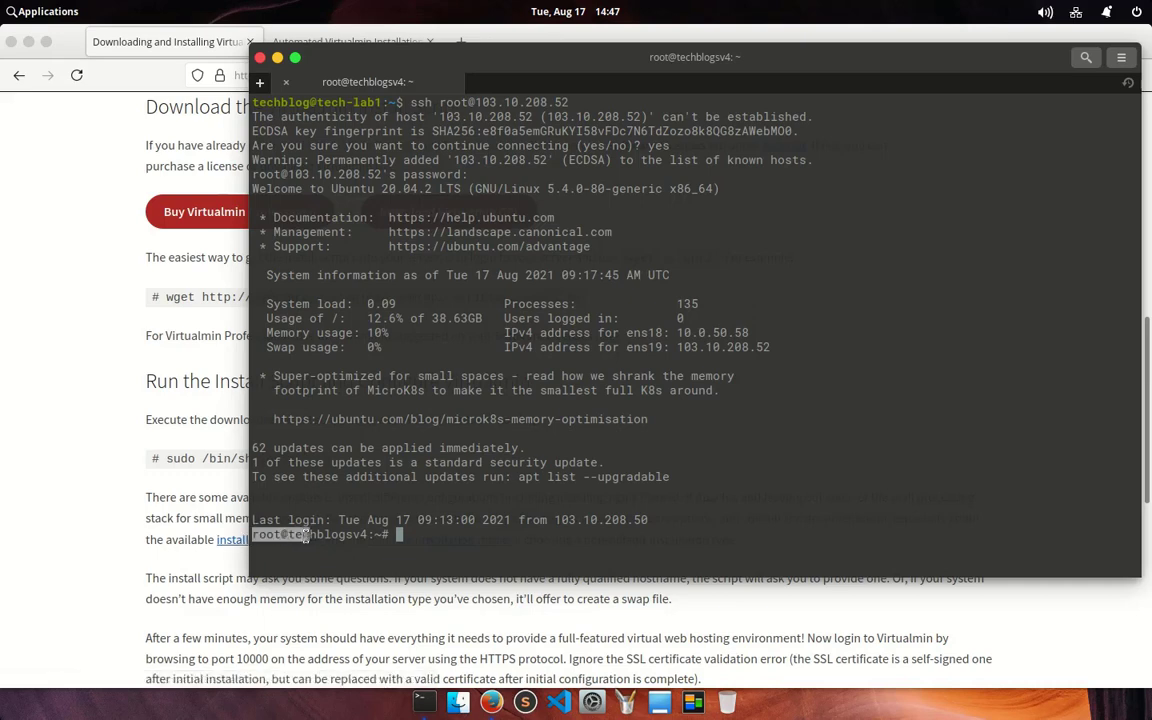
left_click(498, 532)
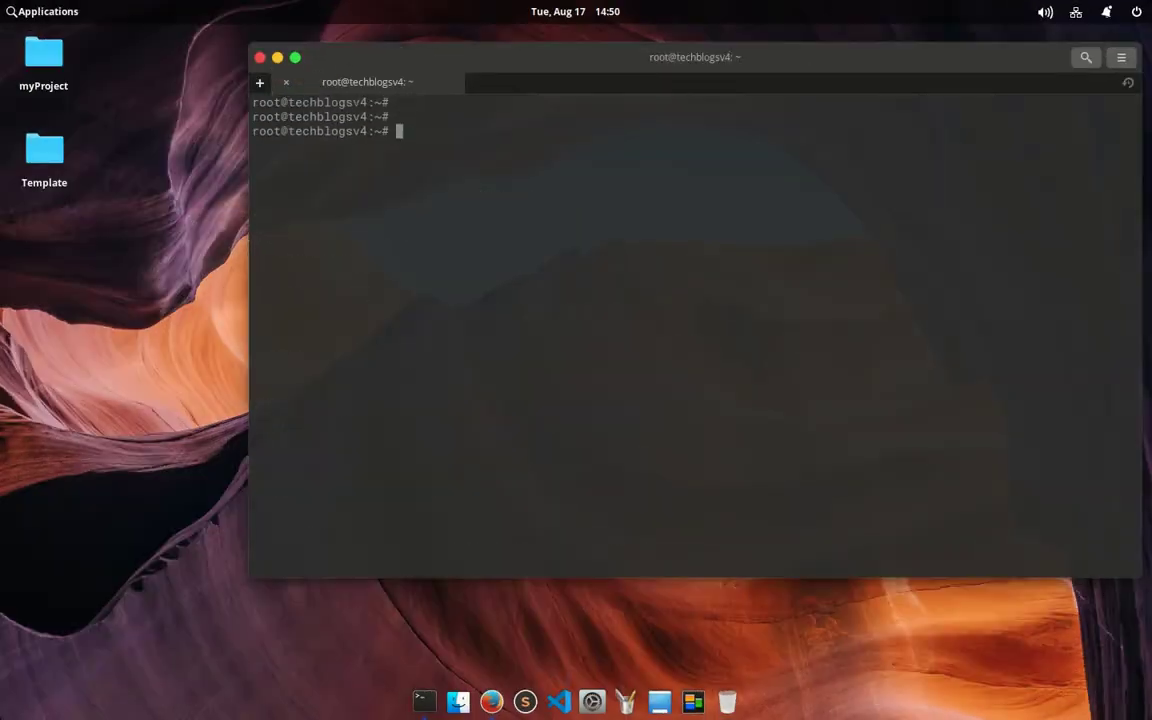
Step: Update package lists, then confirm with hostname -f that the hostname is techblogsv4
key("Return")
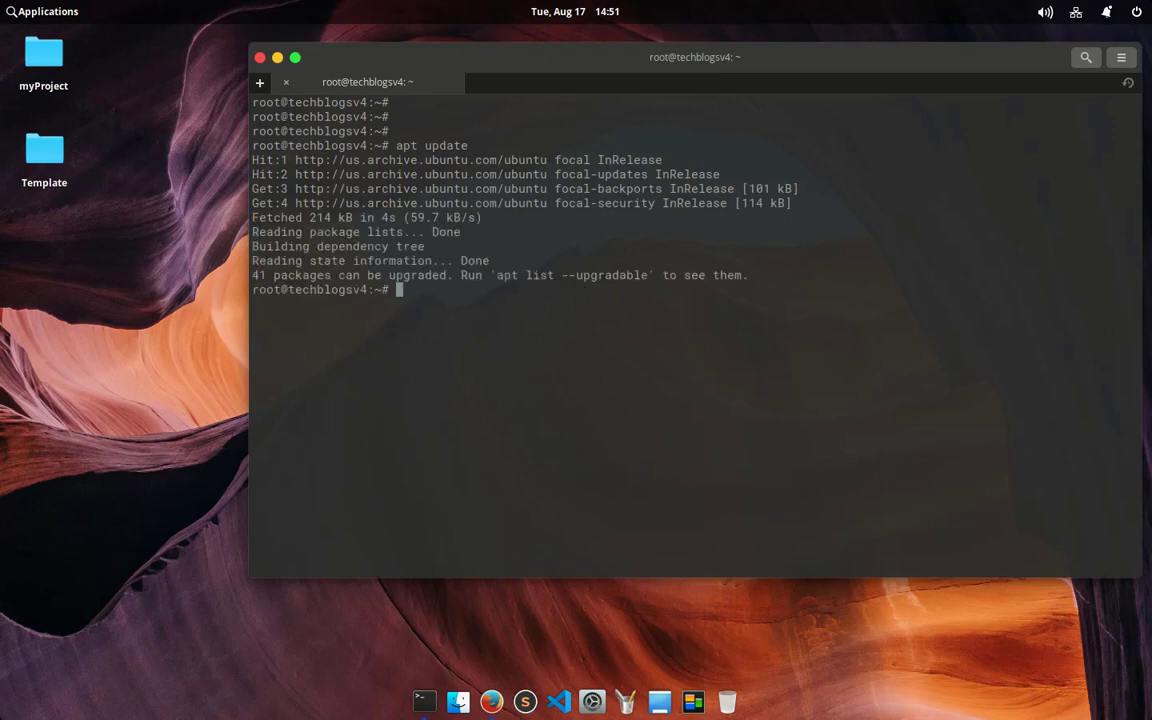
type("clear")
key("Return")
key("Return")
key("Return")
key("Return")
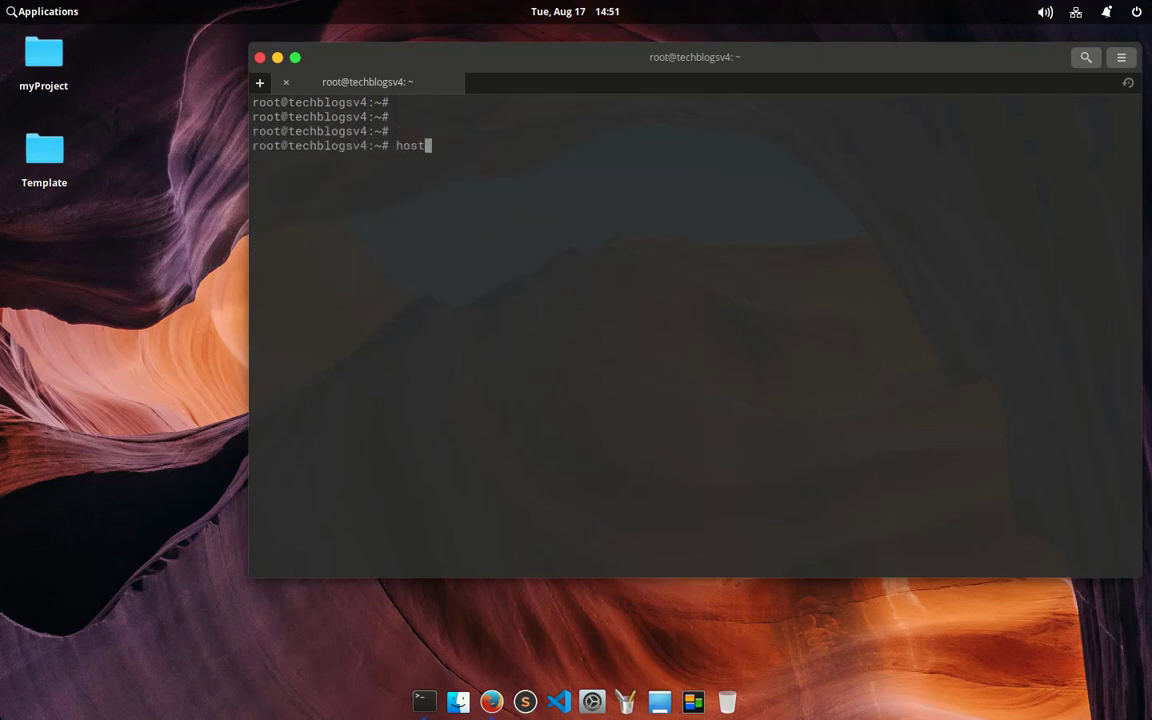
type("hostname -f")
key("Return")
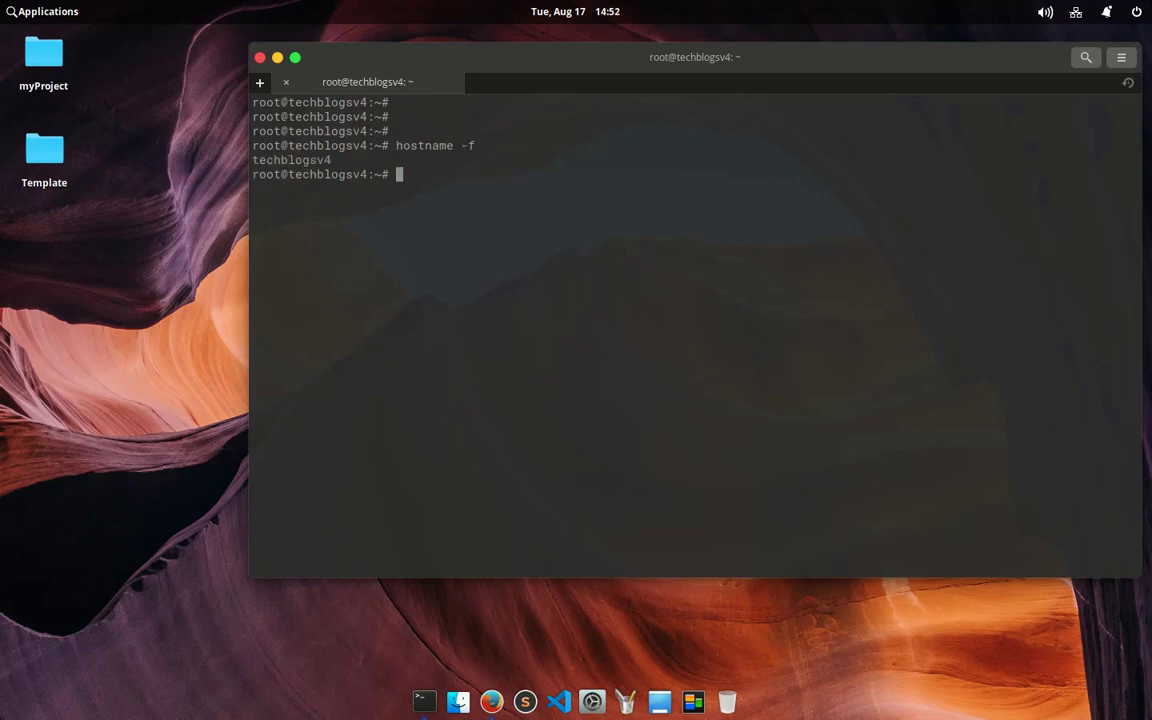
type("clear")
key("Return")
key("Return")
key("Return")
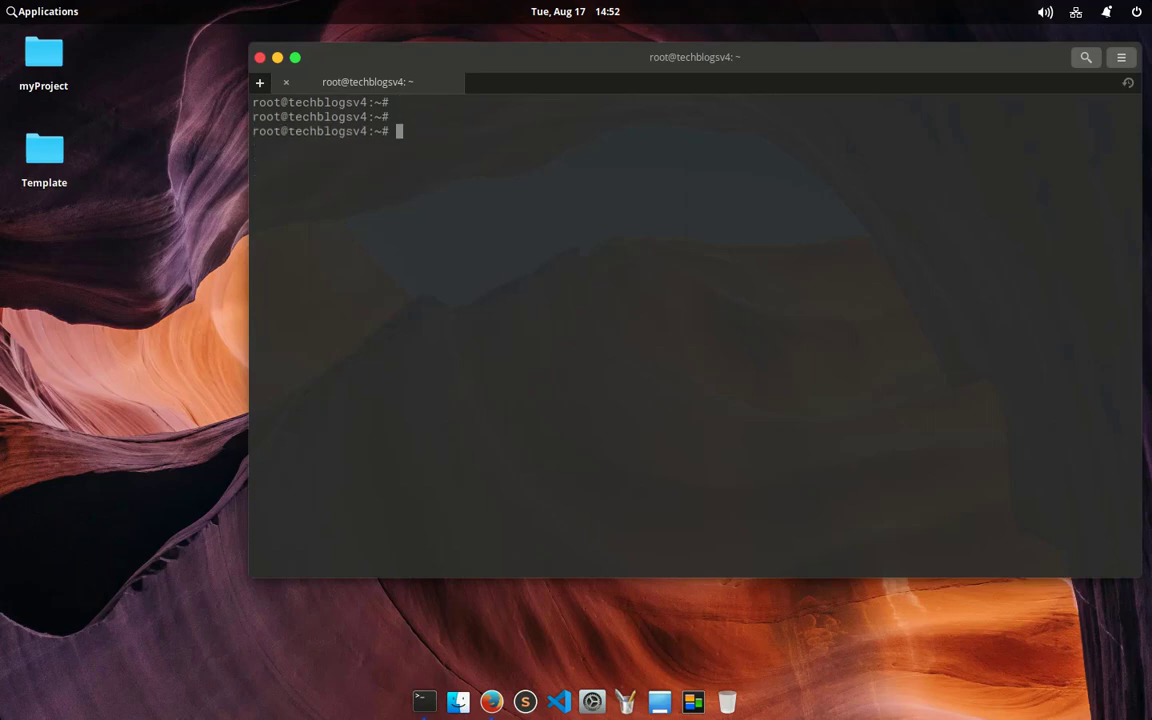
key("Return")
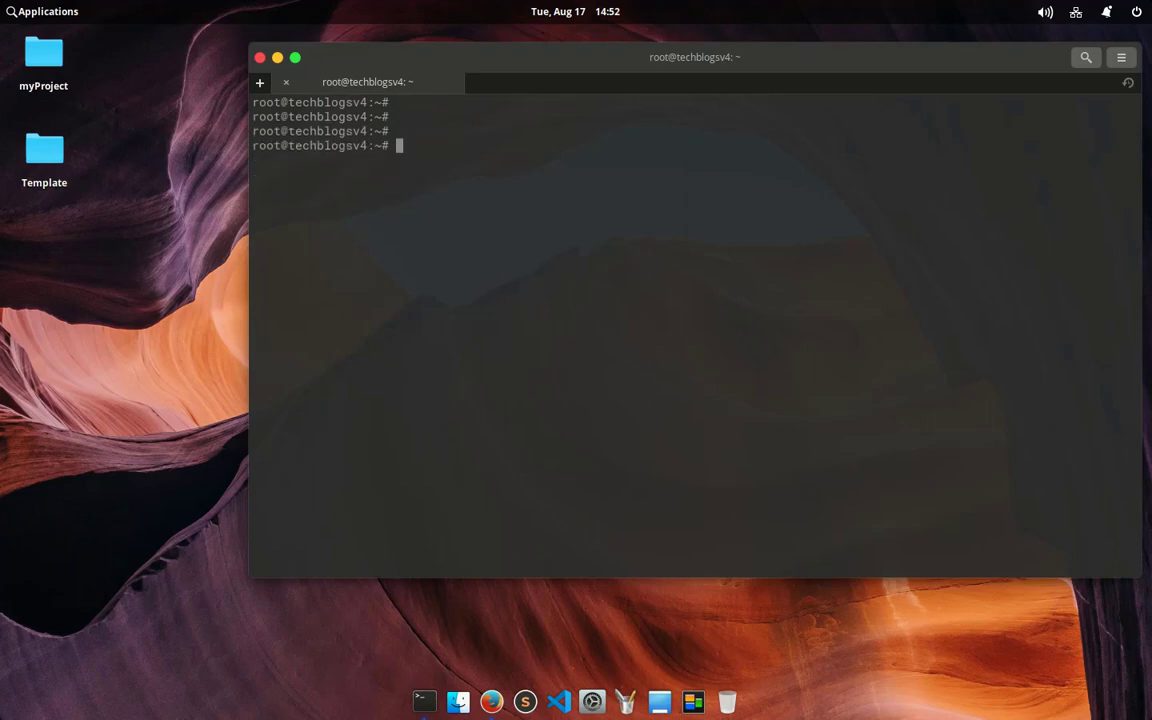
Step: Edit /etc/hostname in nano, replacing techblogsv4 with virtualmin, and save it
type("nano /etc/hostname")
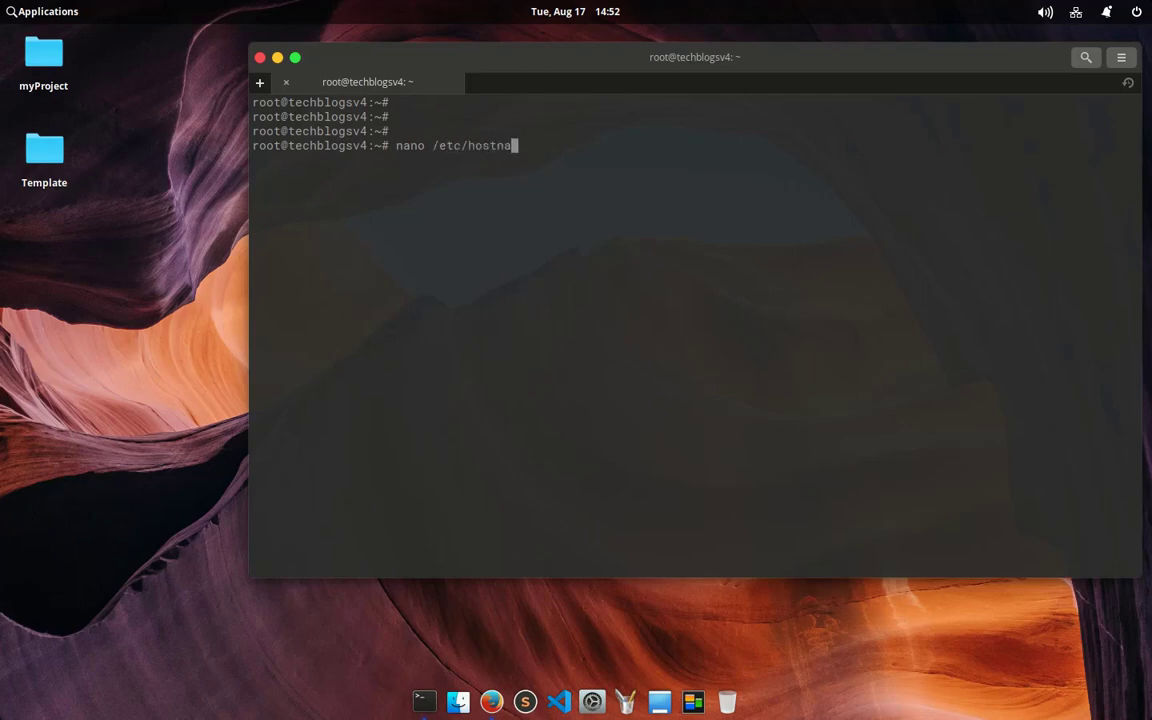
key("Return")
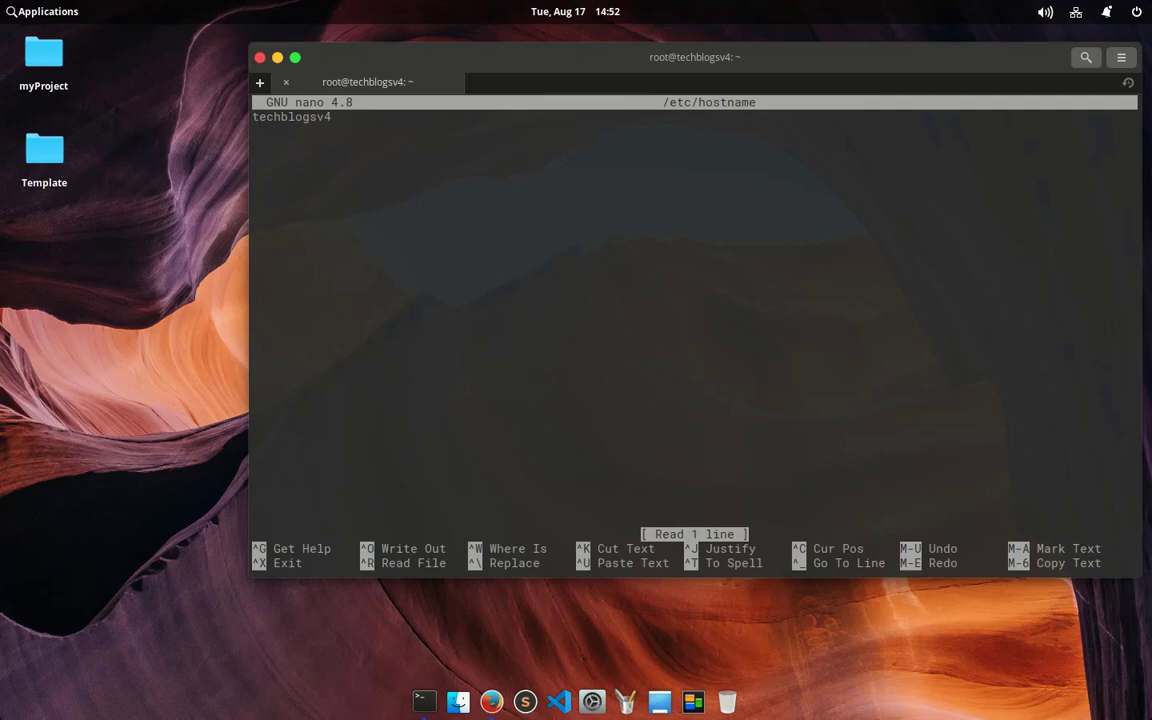
key("Delete")
key("Delete")
key("Delete")
key("Delete")
key("Delete")
key("Delete")
key("Delete")
key("Delete")
key("Delete")
key("Delete")
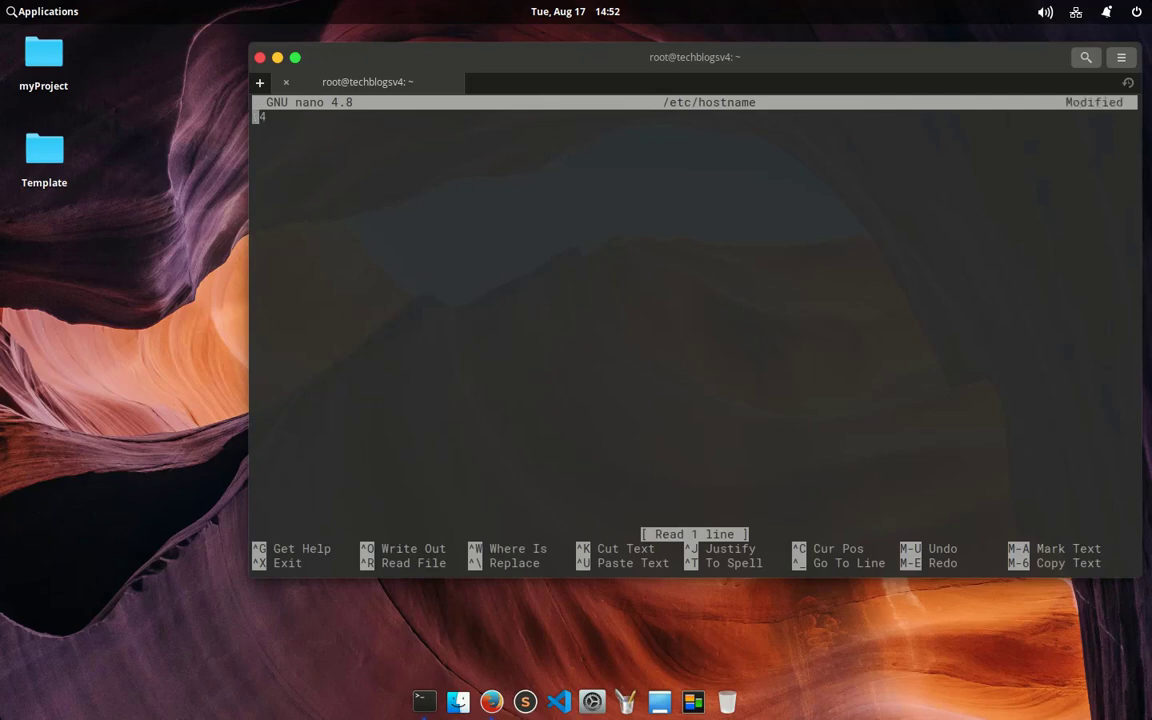
type("virtualmin")
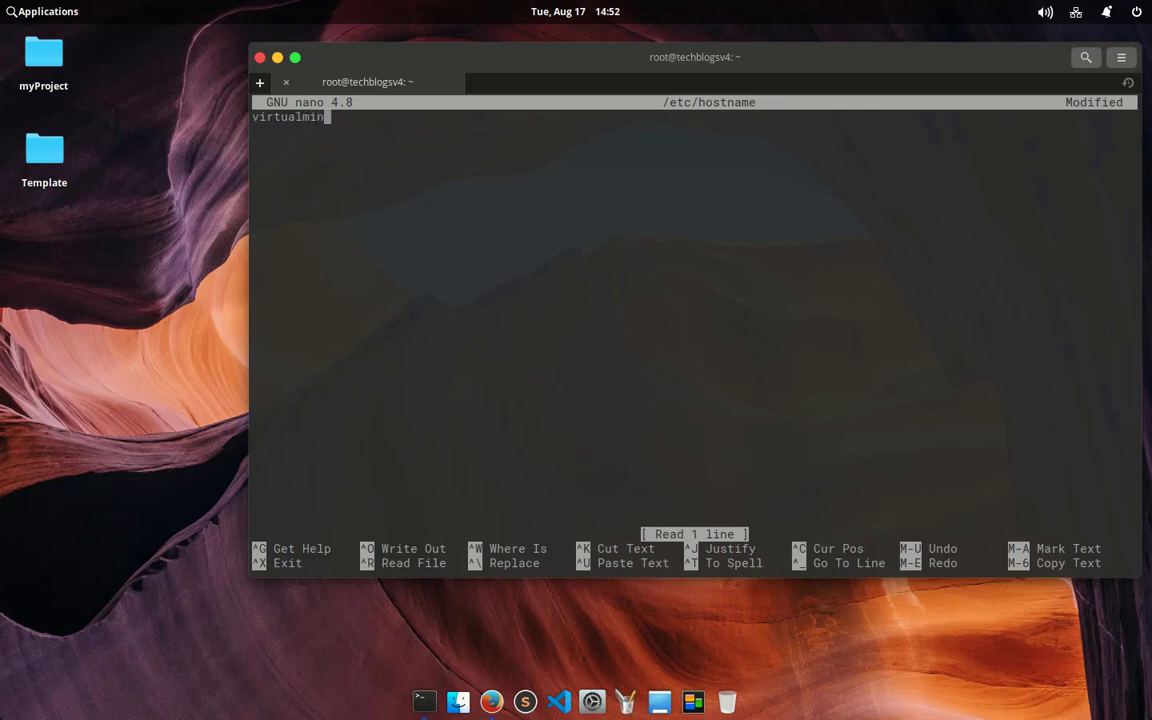
key("ctrl+x")
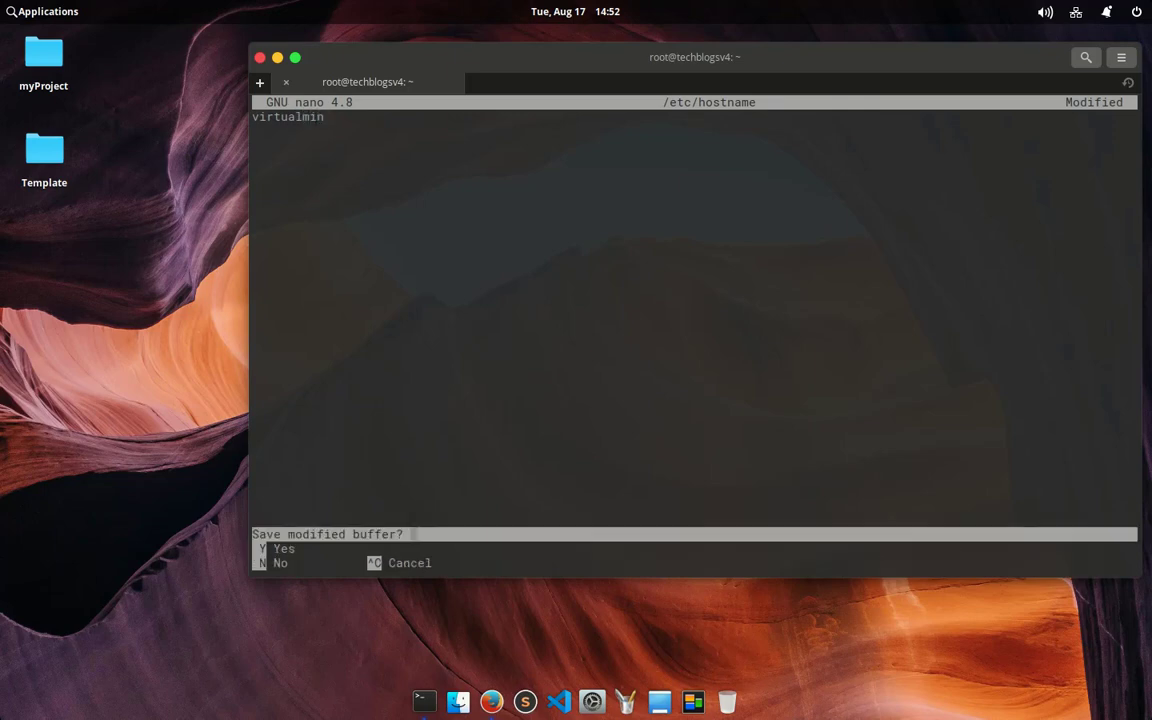
key("y")
key("Return")
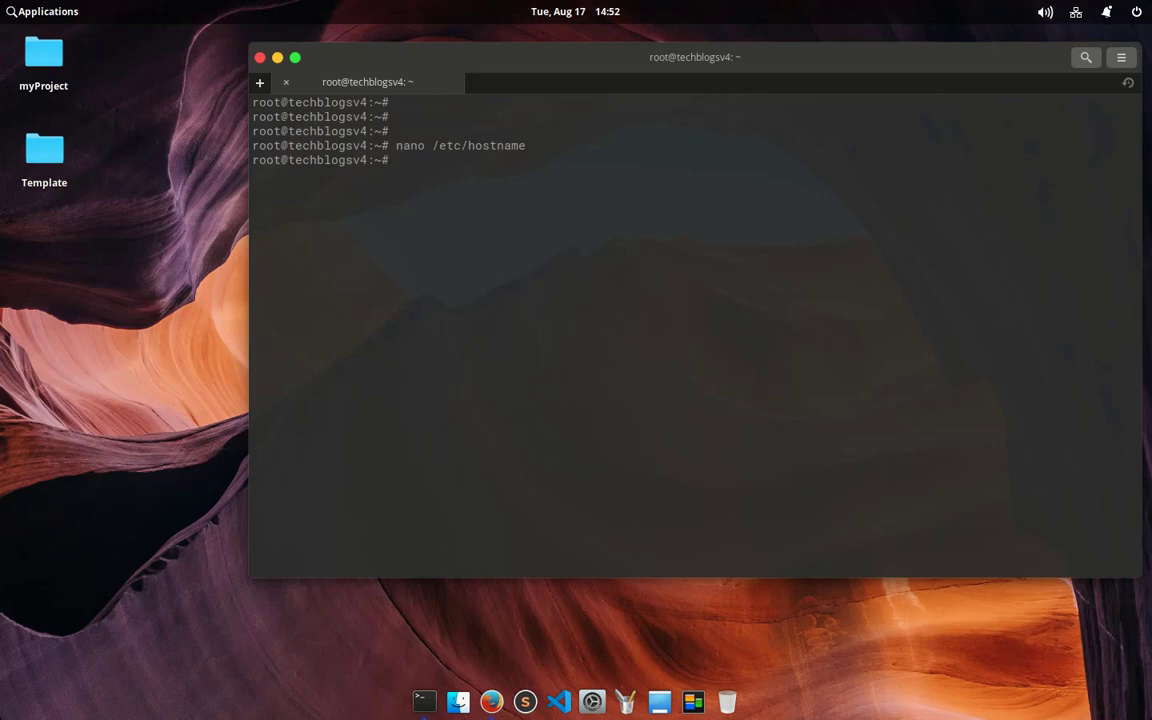
type("clear")
key("Return")
key("Return")
key("Return")
key("Return")
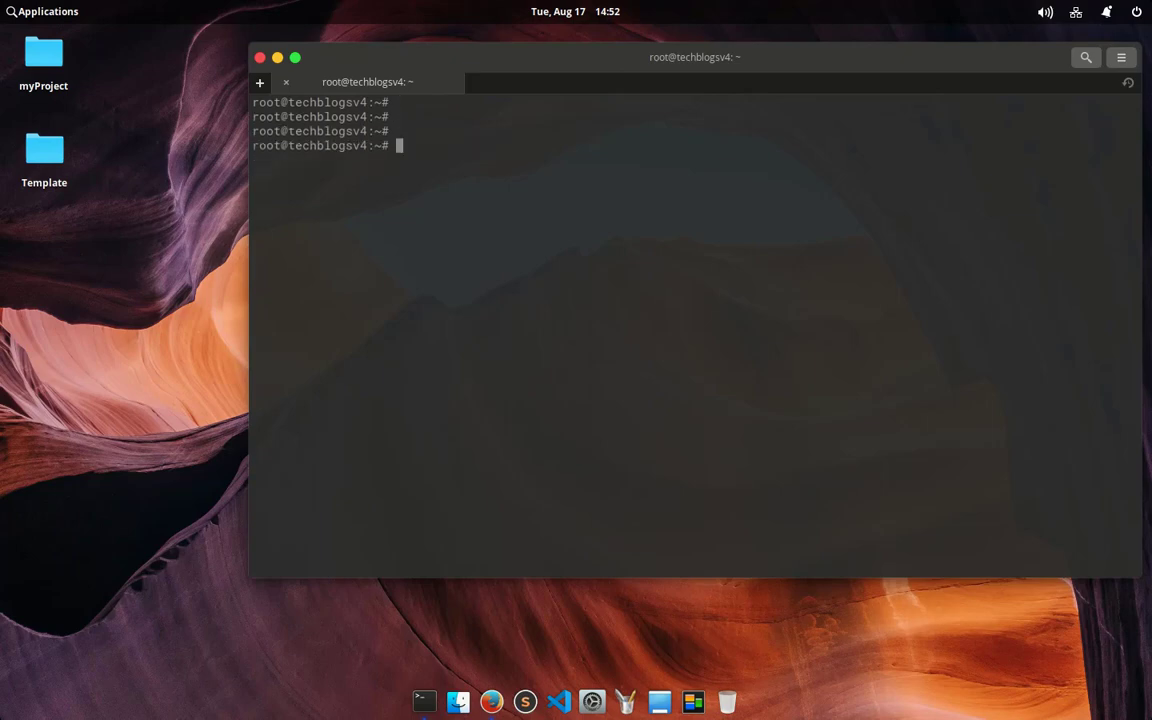
Step: In /etc/hosts, change the 127.0.1.1 entry to 'virtualmin.technhit.in virtualmin' and save
type("nano /etc/hosts")
key("Return")
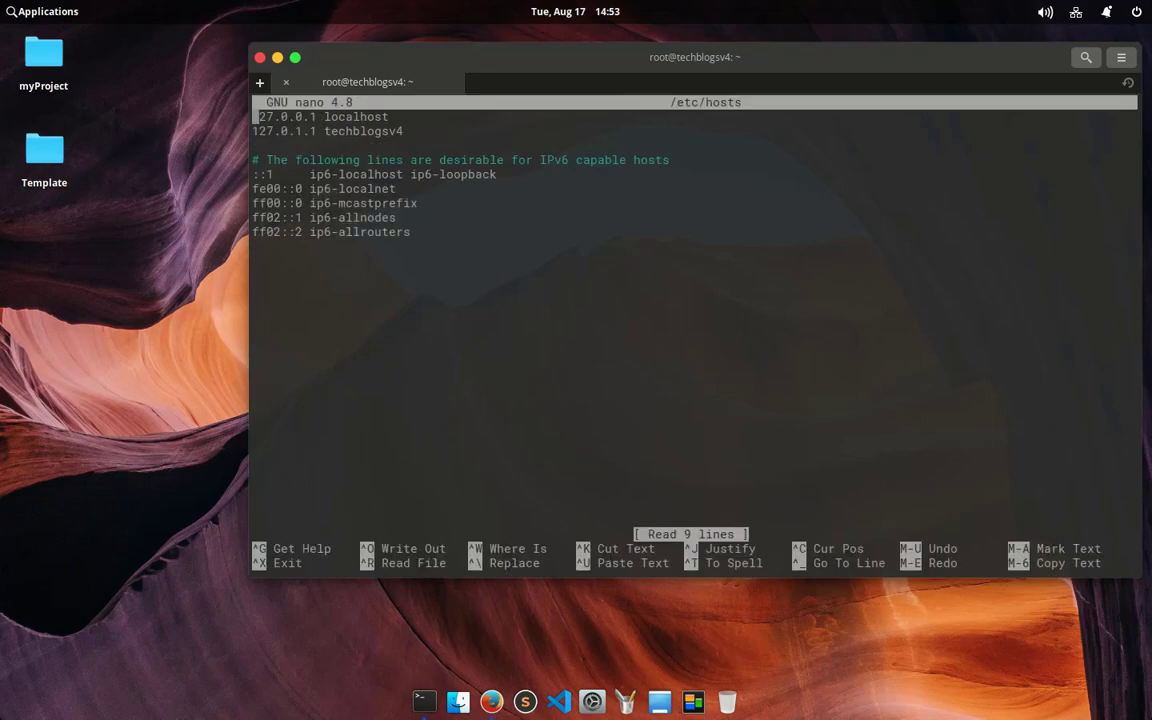
key("Down")
key("Down")
key("Down")
key("Down")
key("Down")
key("Down")
key("Down")
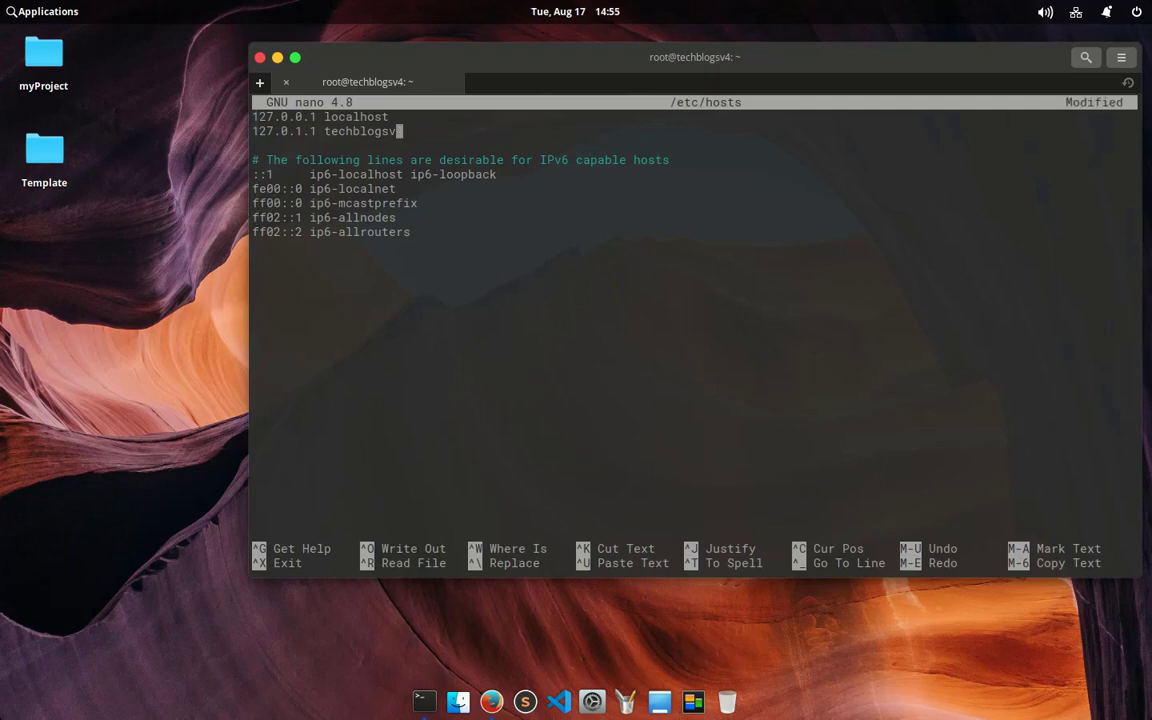
key("BackSpace")
key("BackSpace")
key("BackSpace")
key("BackSpace")
key("BackSpace")
key("BackSpace")
key("BackSpace")
key("BackSpace")
key("BackSpace")
key("BackSpace")
type("virtualmin.technh")
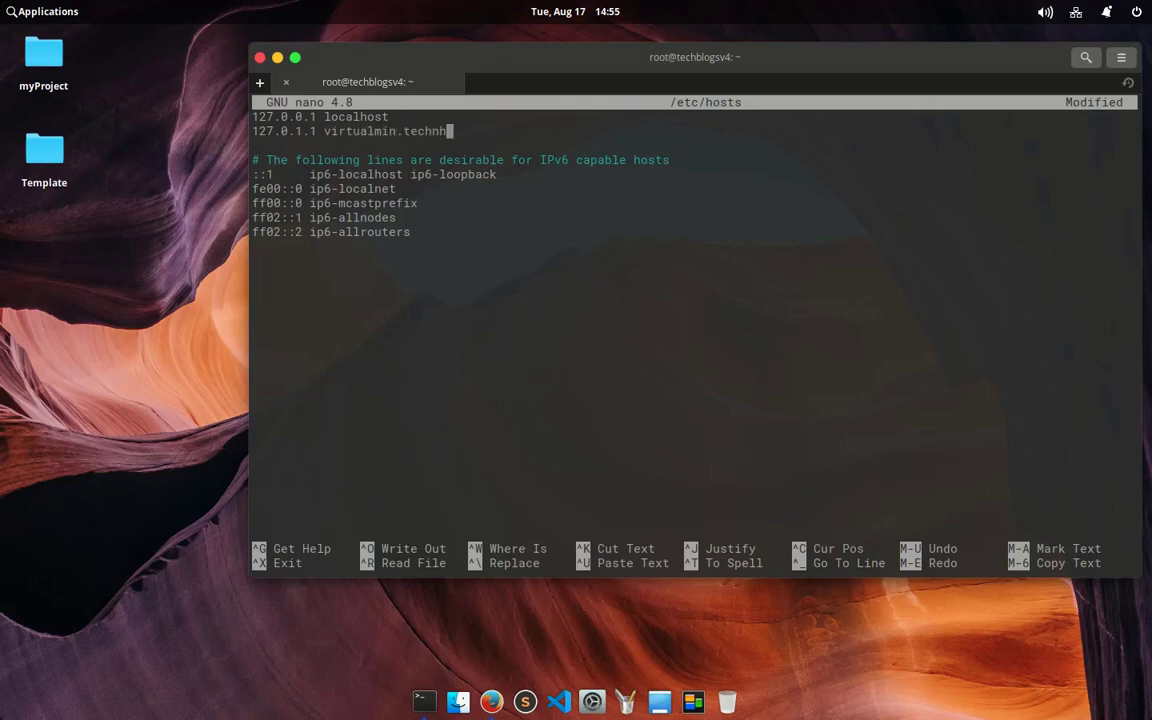
type("it.in virtualmin")
key("ctrl+x")
key("y")
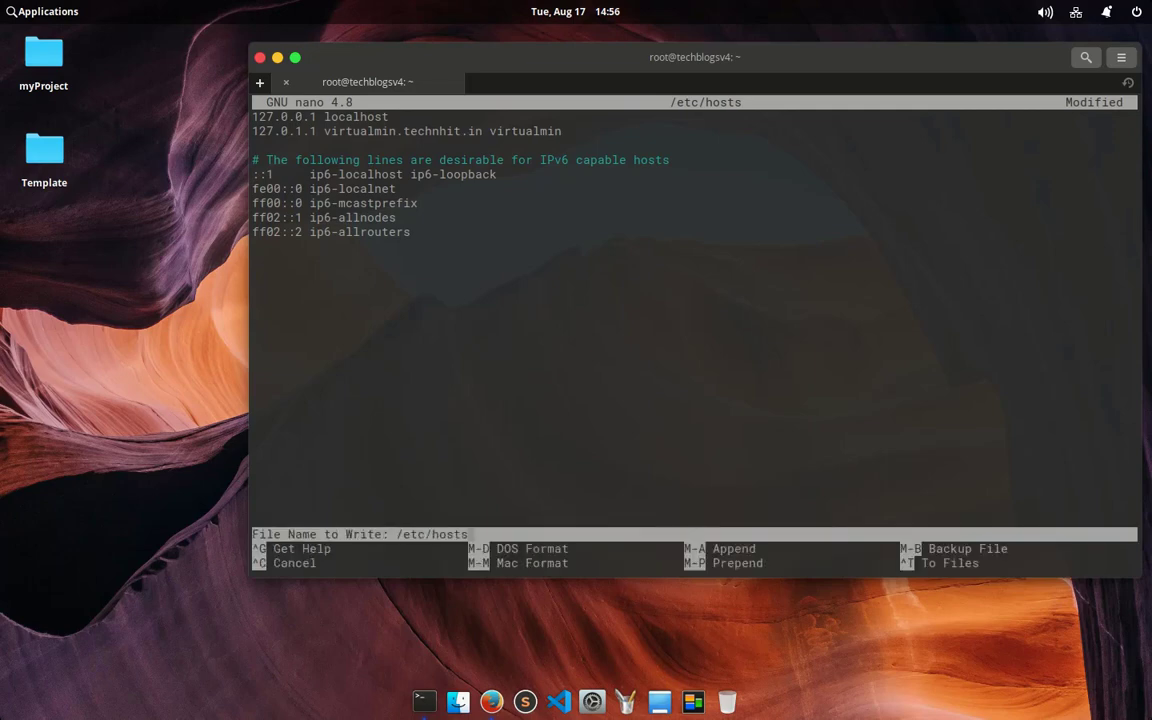
key("Return")
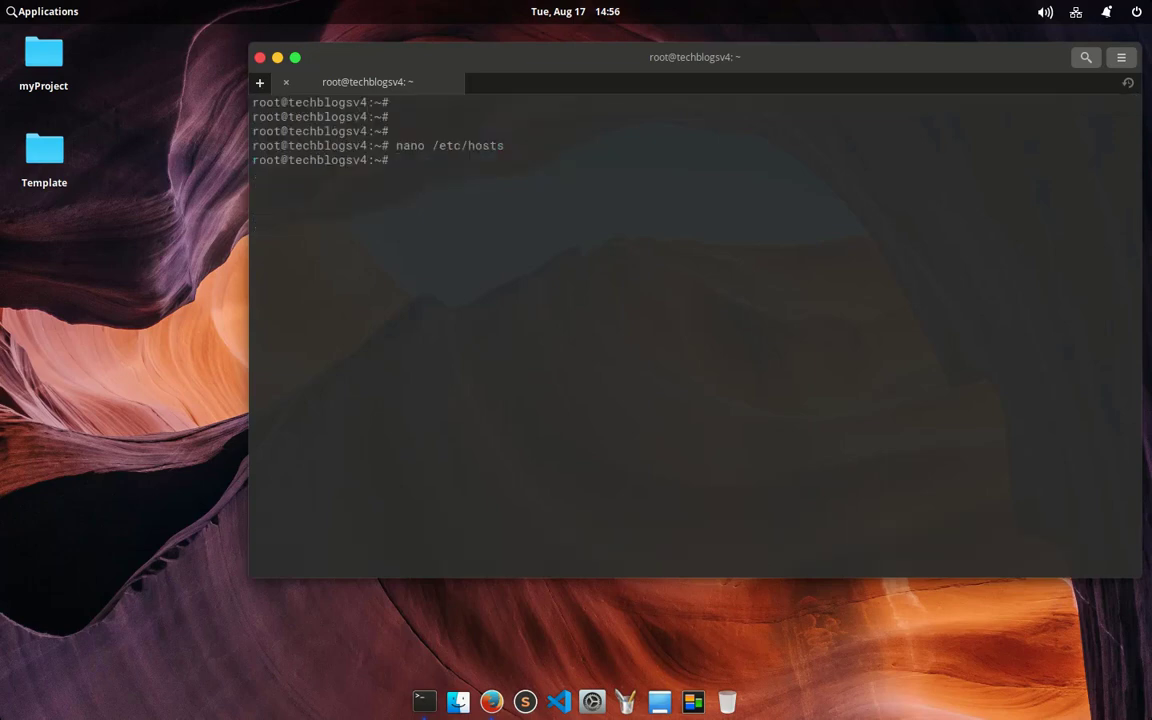
Step: Reboot the server and clear the local terminal screen
type("reboot")
key("Return")
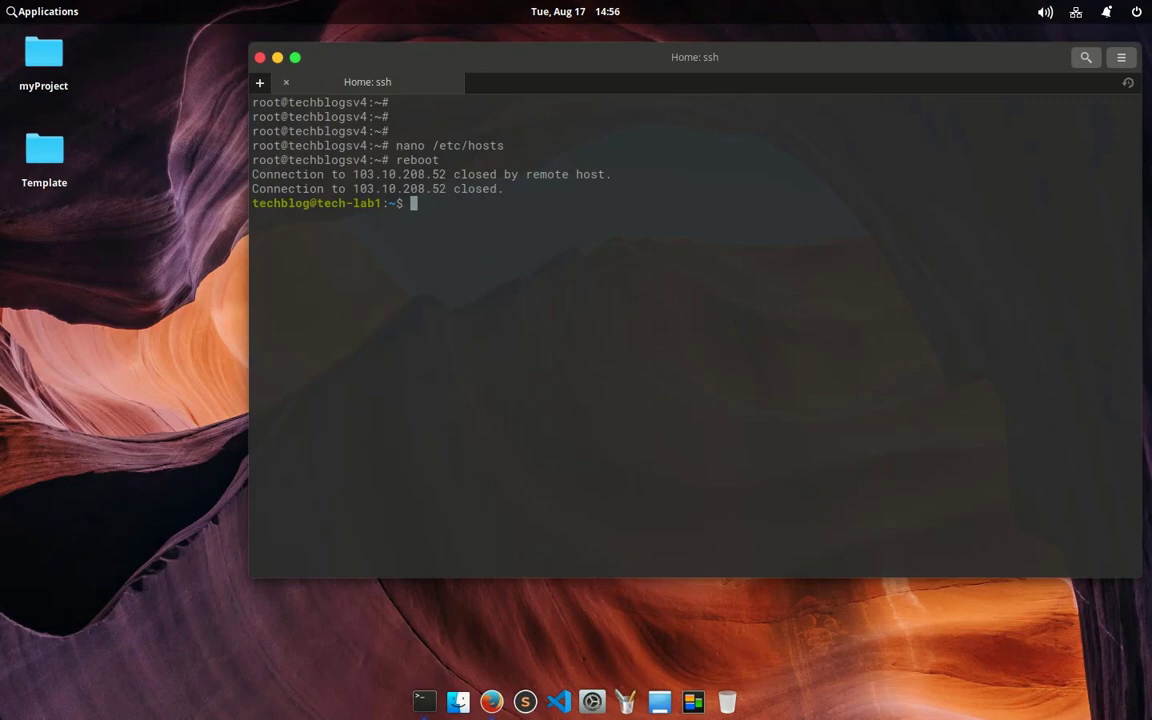
key("Up")
key("BackSpace")
key("BackSpace")
key("BackSpace")
key("BackSpace")
key("BackSpace")
key("BackSpace")
key("BackSpace")
key("BackSpace")
key("BackSpace")
key("BackSpace")
key("BackSpace")
key("BackSpace")
key("BackSpace")
key("BackSpace")
key("BackSpace")
key("BackSpace")
key("BackSpace")
key("BackSpace")
key("BackSpace")
key("BackSpace")
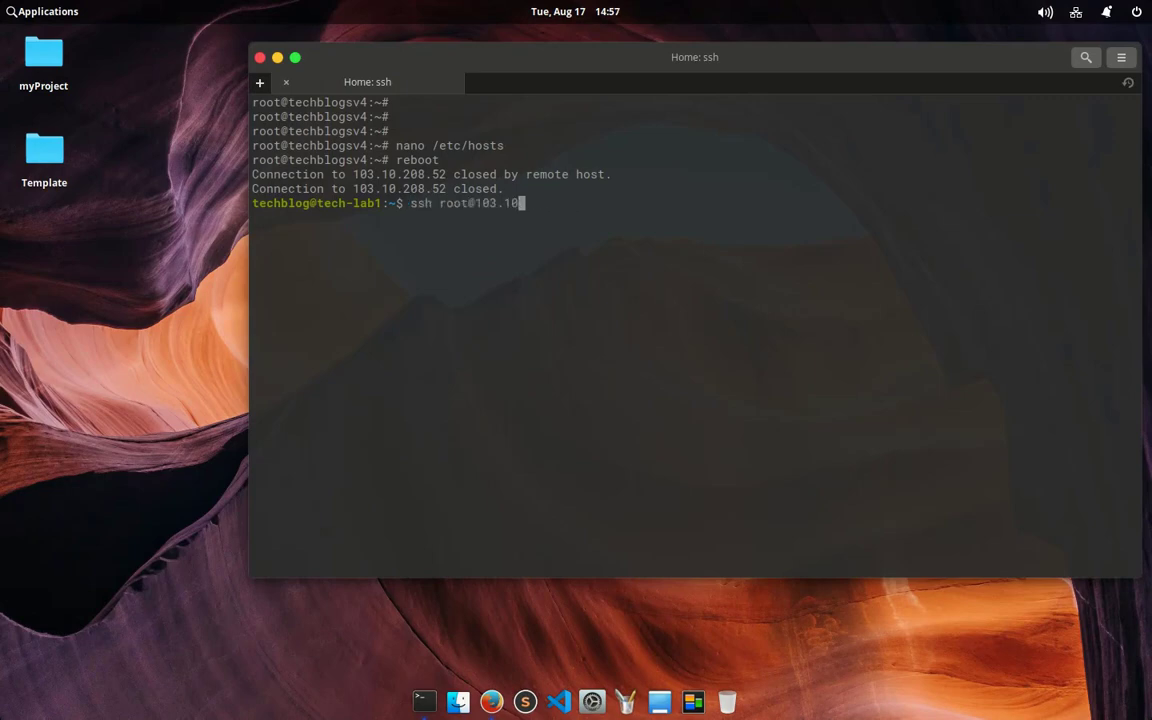
type("clear")
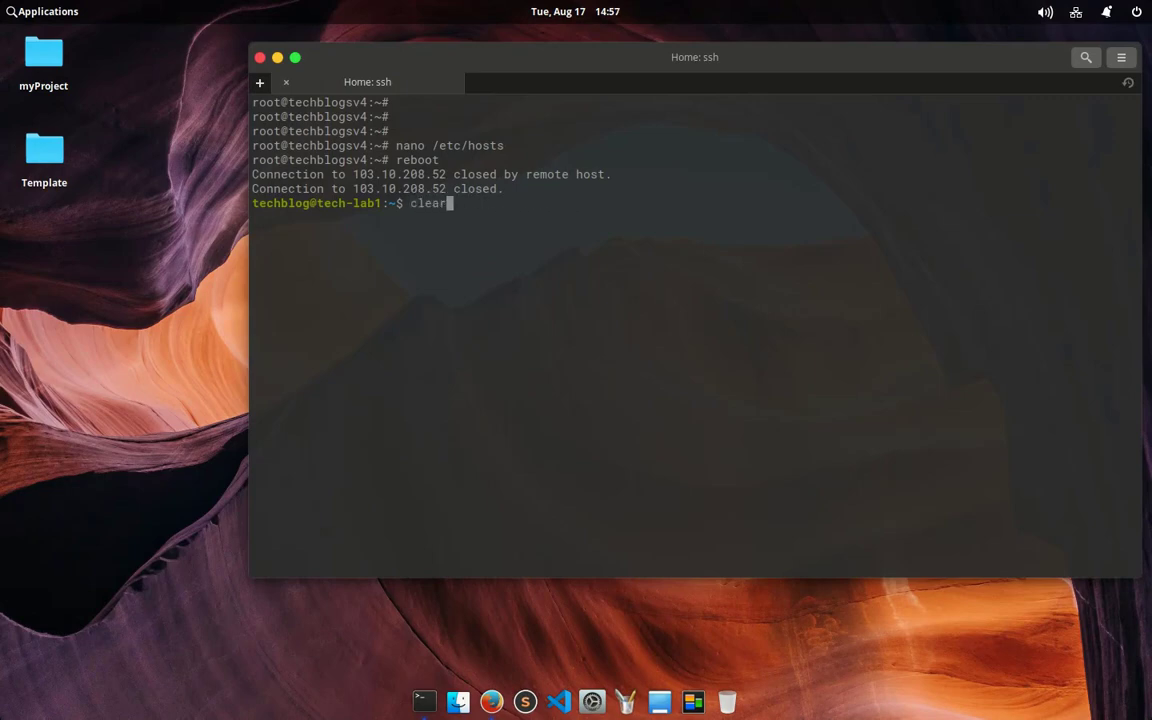
key("Return")
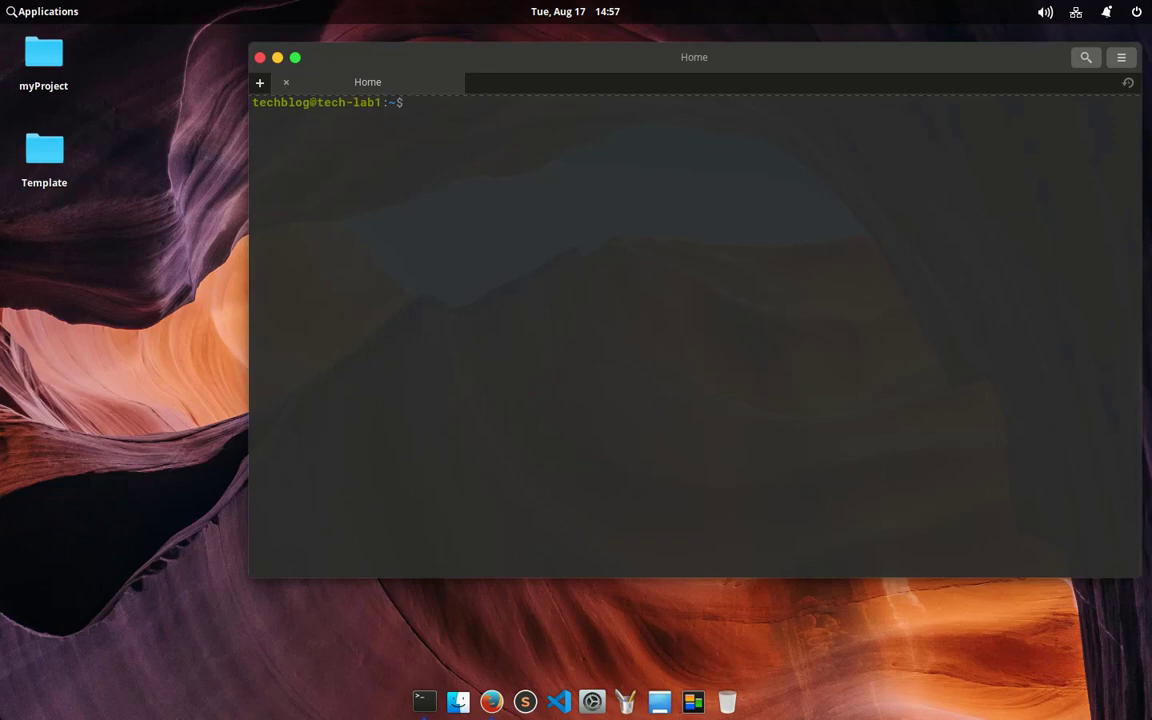
Step: SSH back into the server as root with the root password
type("ssh root@103.10.200.52")
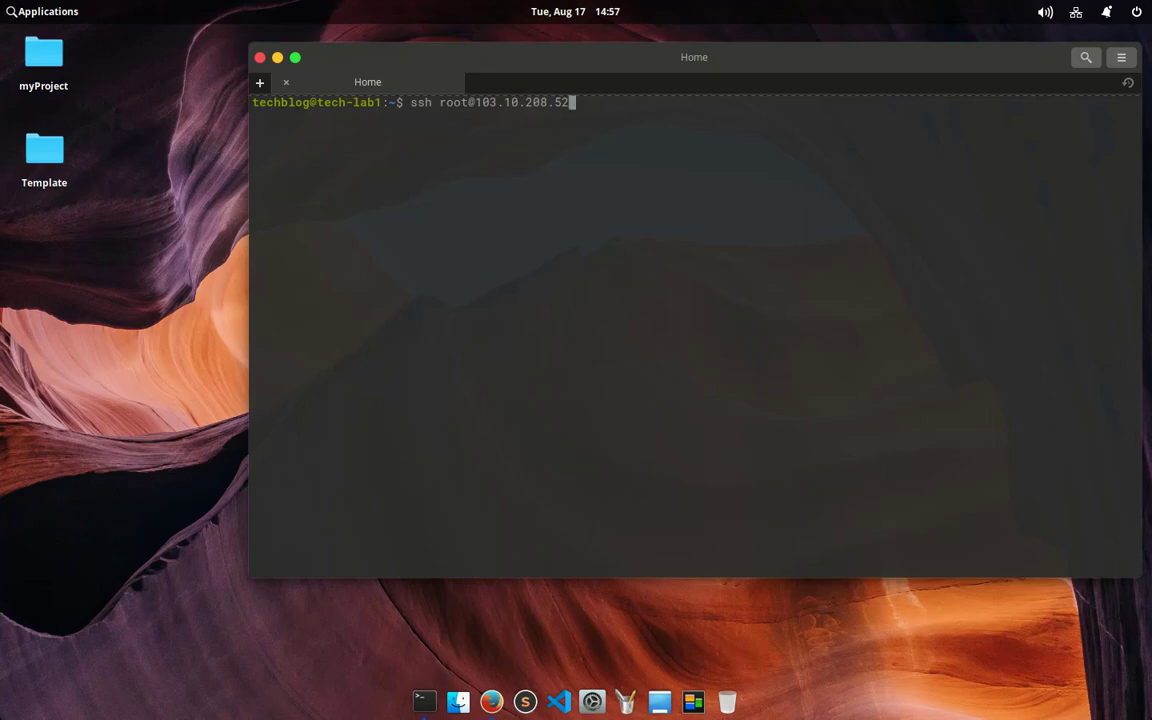
key("Return")
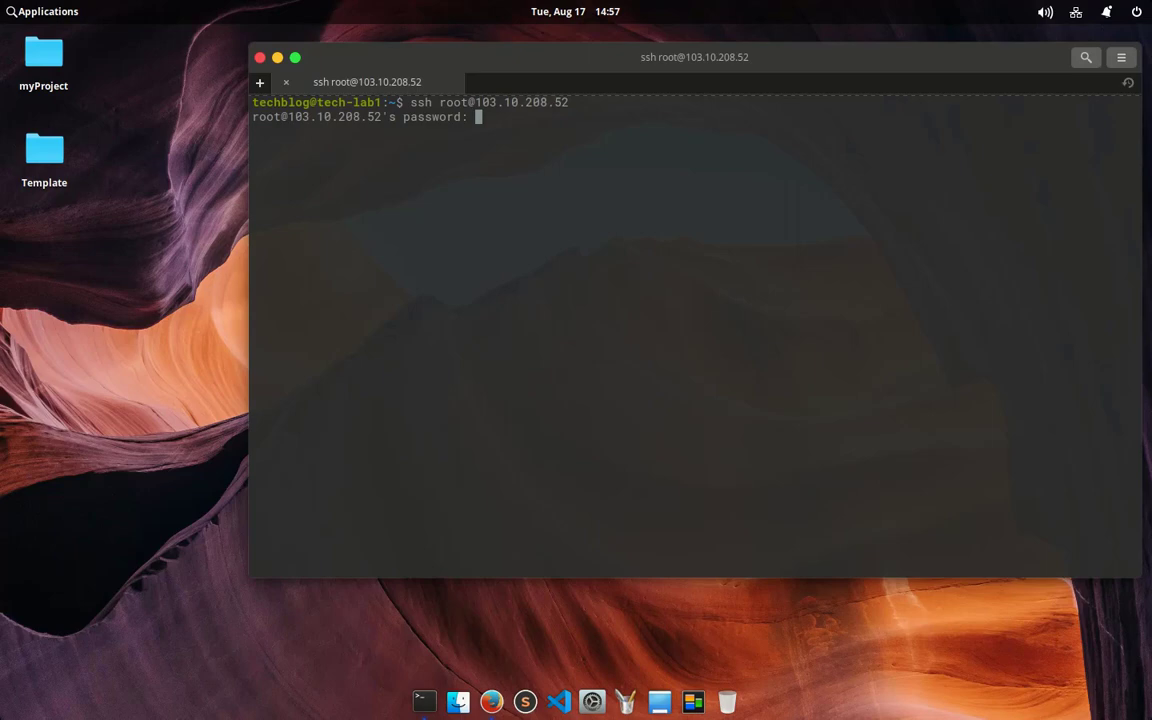
key("Return")
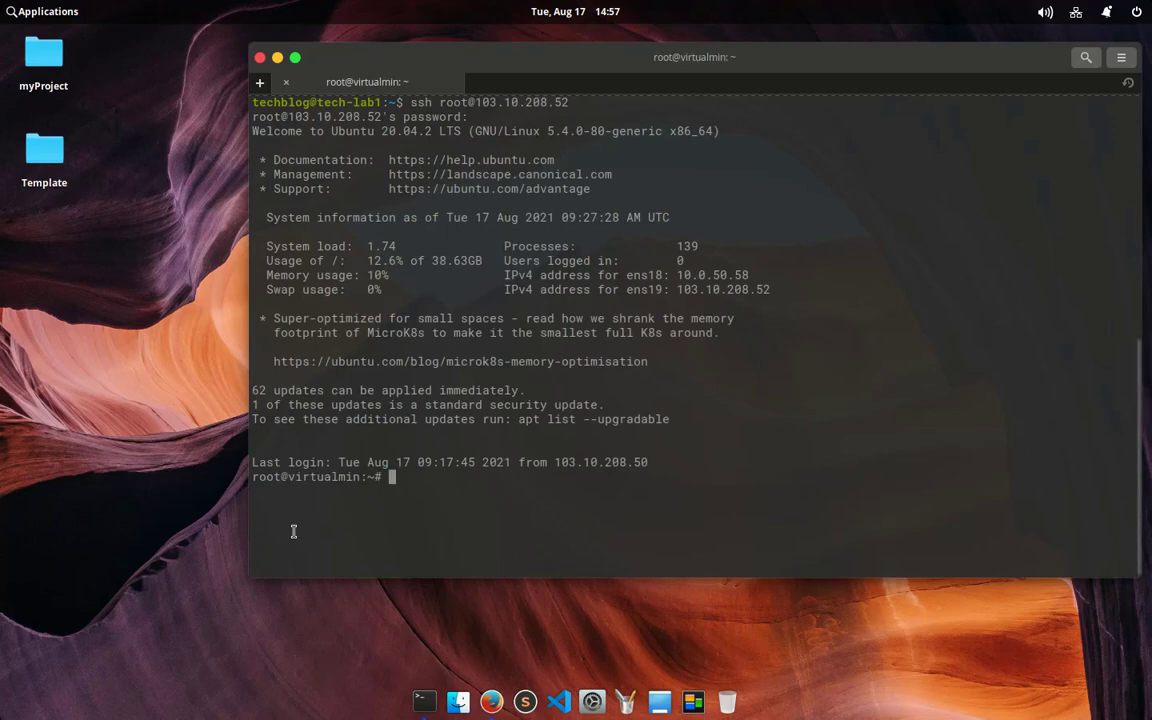
Step: Confirm hostname -f now reports virtualmin.technhit.in, then switch back to the Firefox download page
left_click_drag(288, 477, 381, 479)
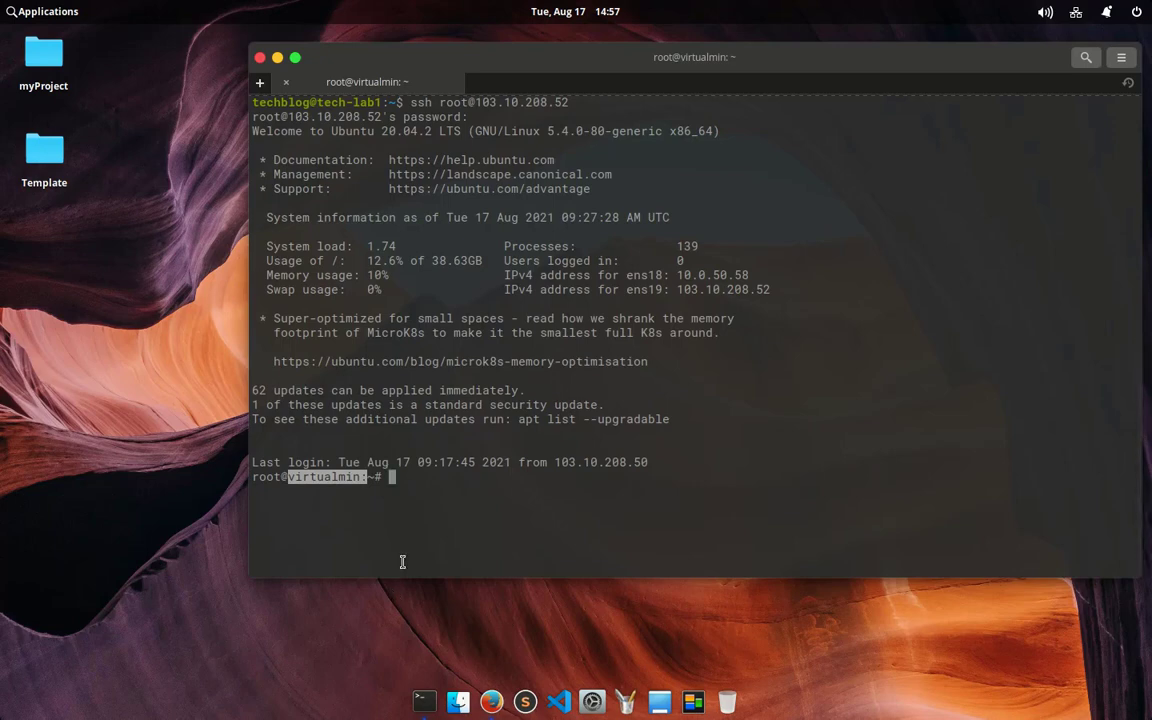
left_click(437, 472)
type("host")
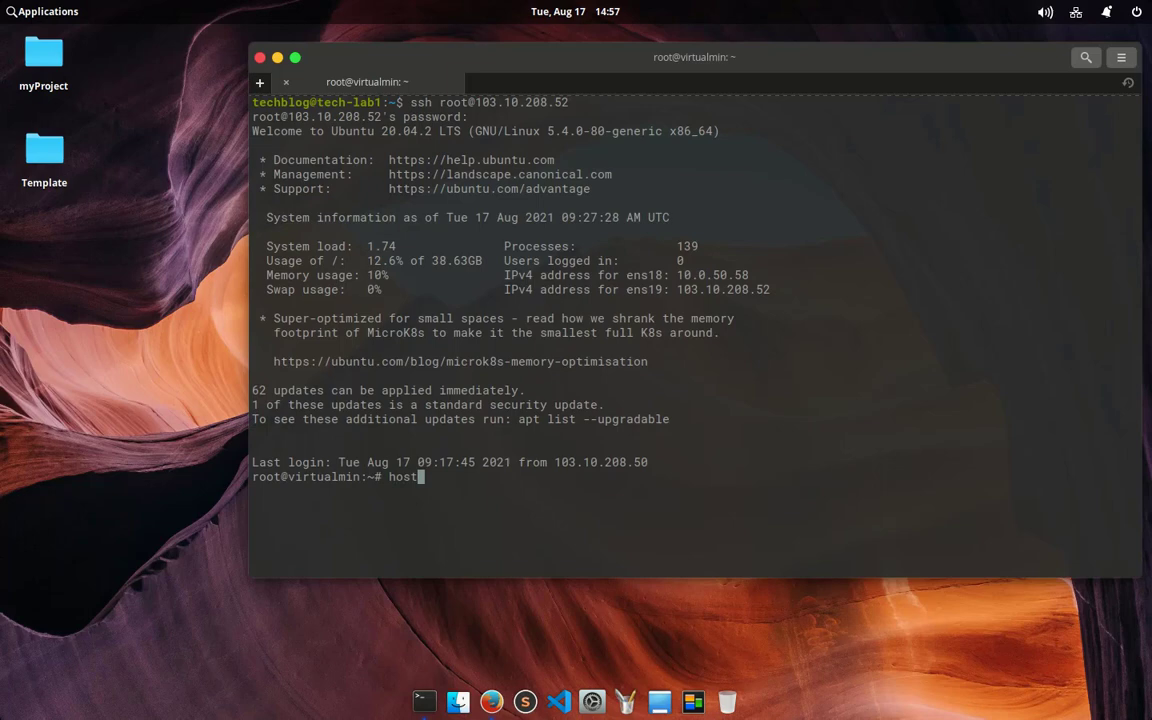
type("name -f")
key("Return")
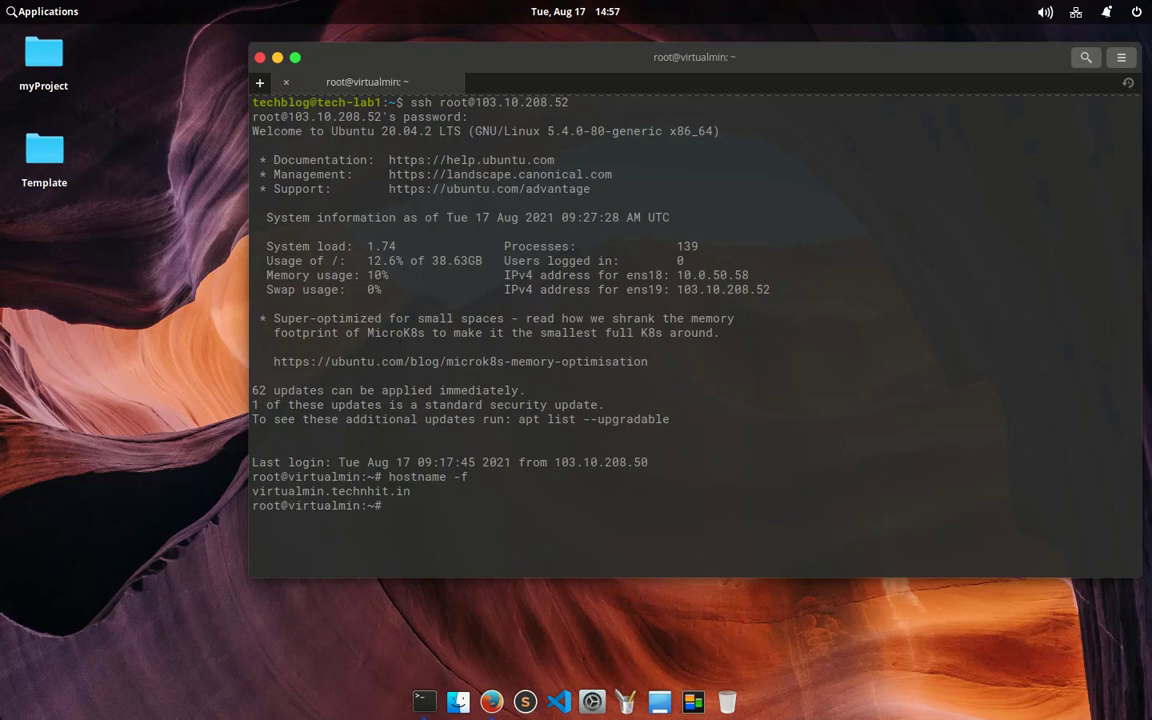
key("Up")
key("Up")
key("Up")
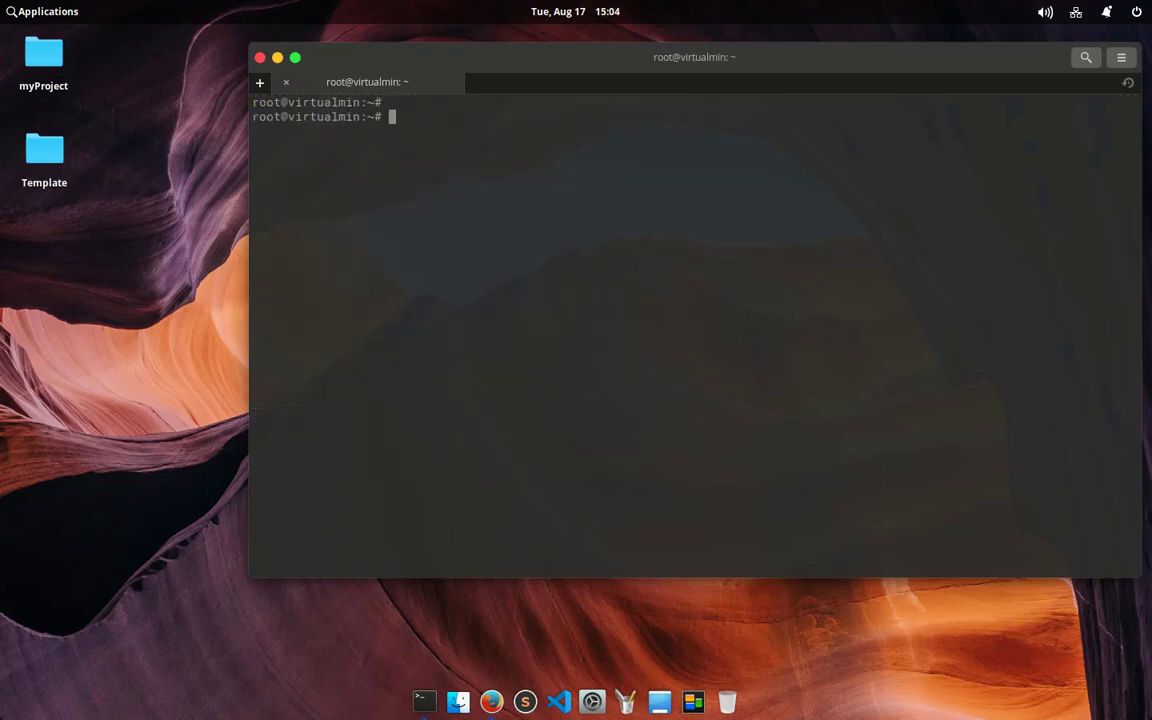
key("Return")
key("Return")
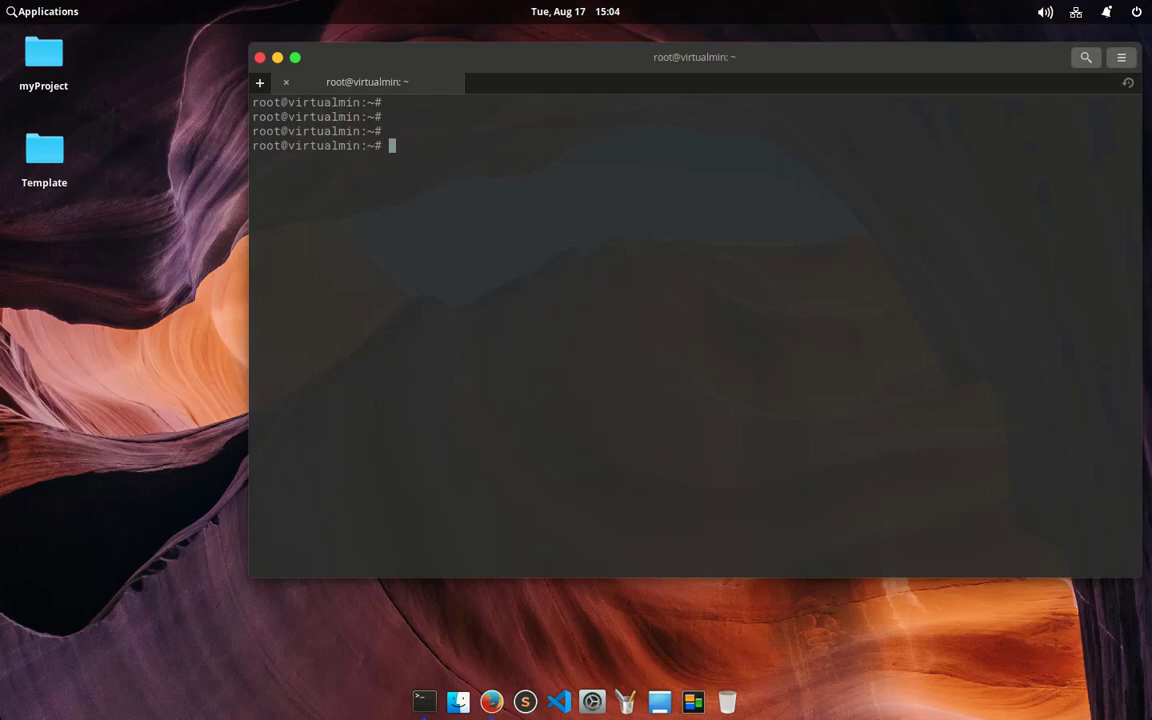
key("alt+Tab")
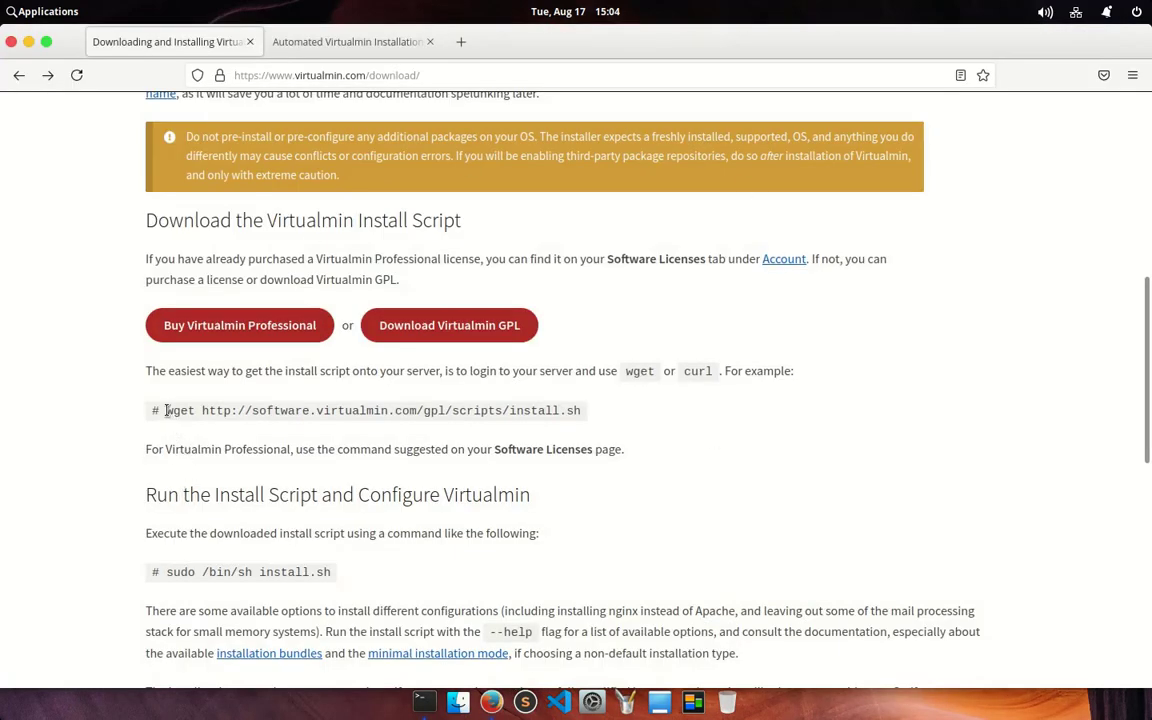
Step: Paste the page's wget command into the terminal to download install.sh, confirming it with ls
left_click_drag(167, 410, 492, 402)
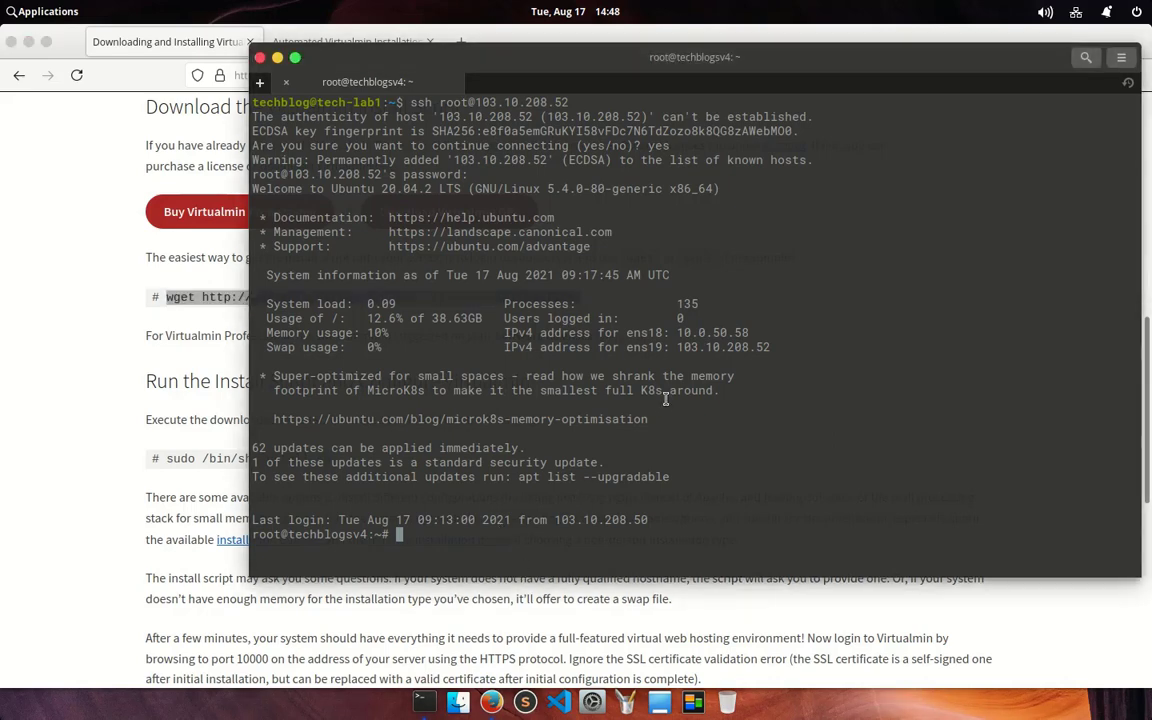
right_click(745, 463)
left_click(789, 531)
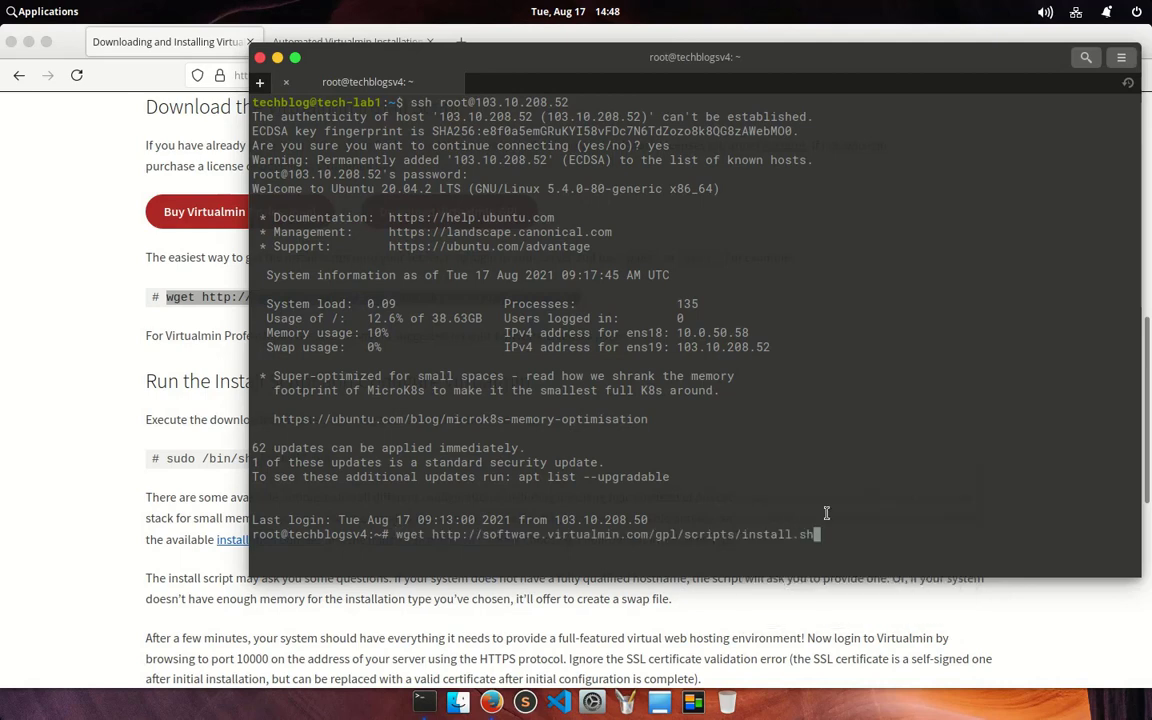
key("Return")
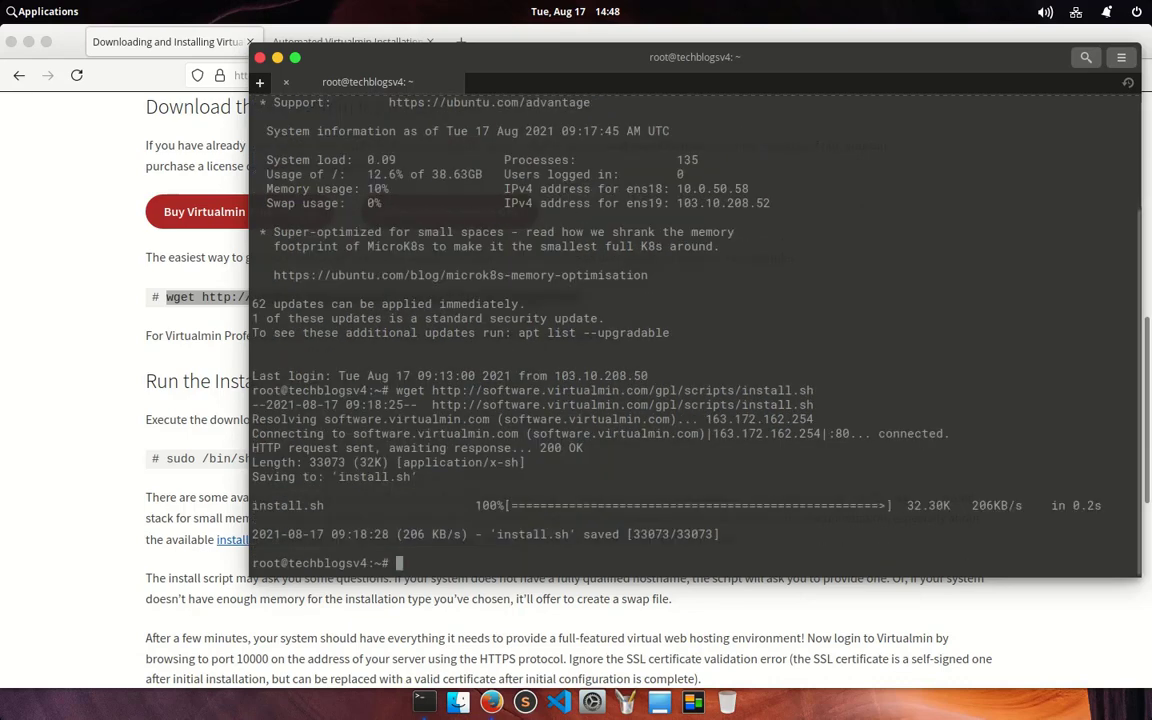
type("ls")
key("Return")
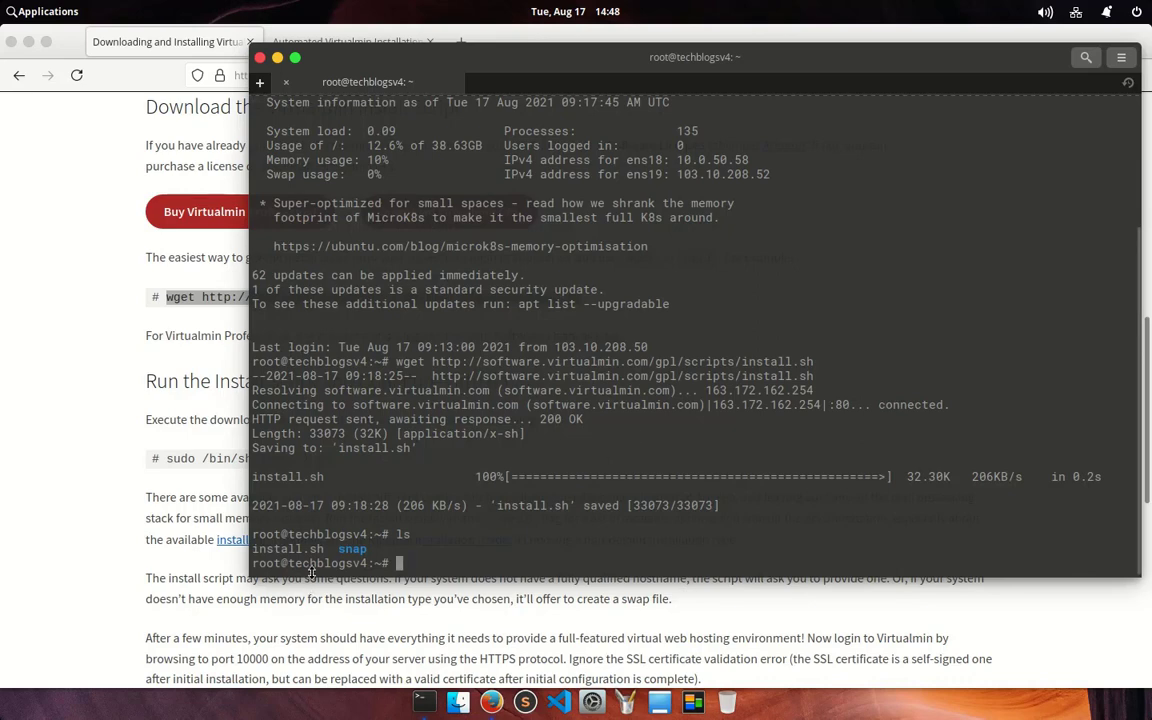
left_click_drag(253, 549, 330, 549)
Step: Copy '/bin/sh install.sh' from the download page and paste it at the terminal prompt
left_click(73, 503)
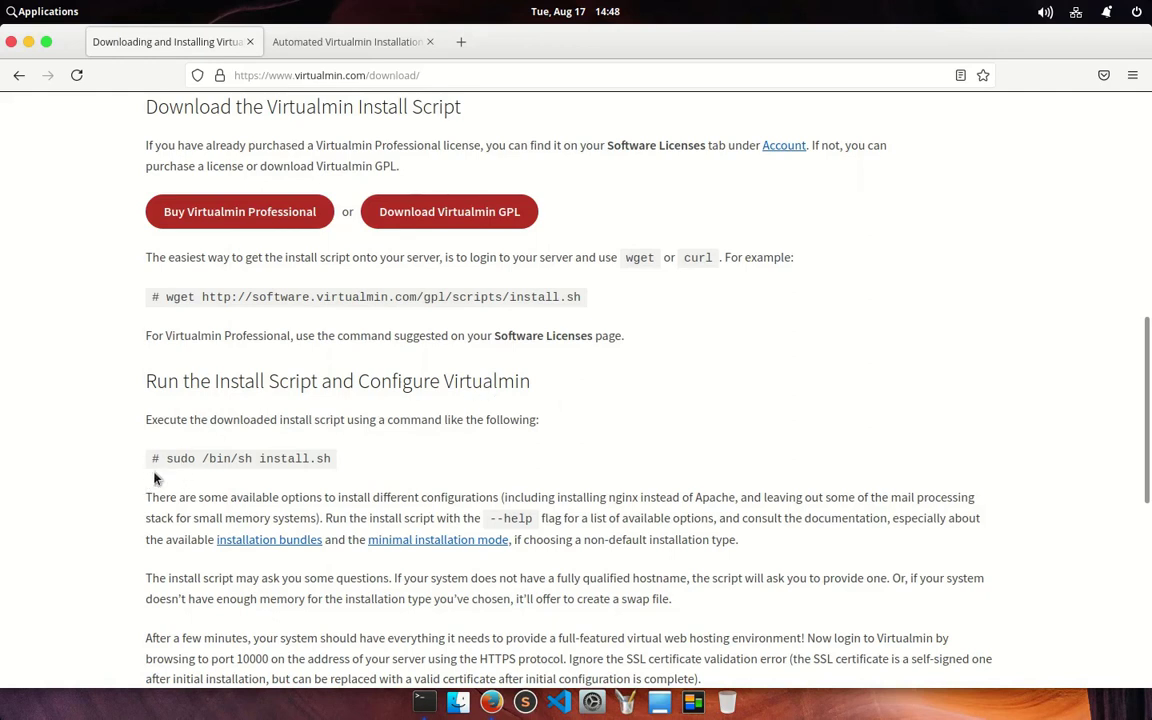
left_click_drag(152, 460, 330, 460)
left_click(209, 460)
left_click_drag(206, 460, 391, 463)
key("ctrl+c")
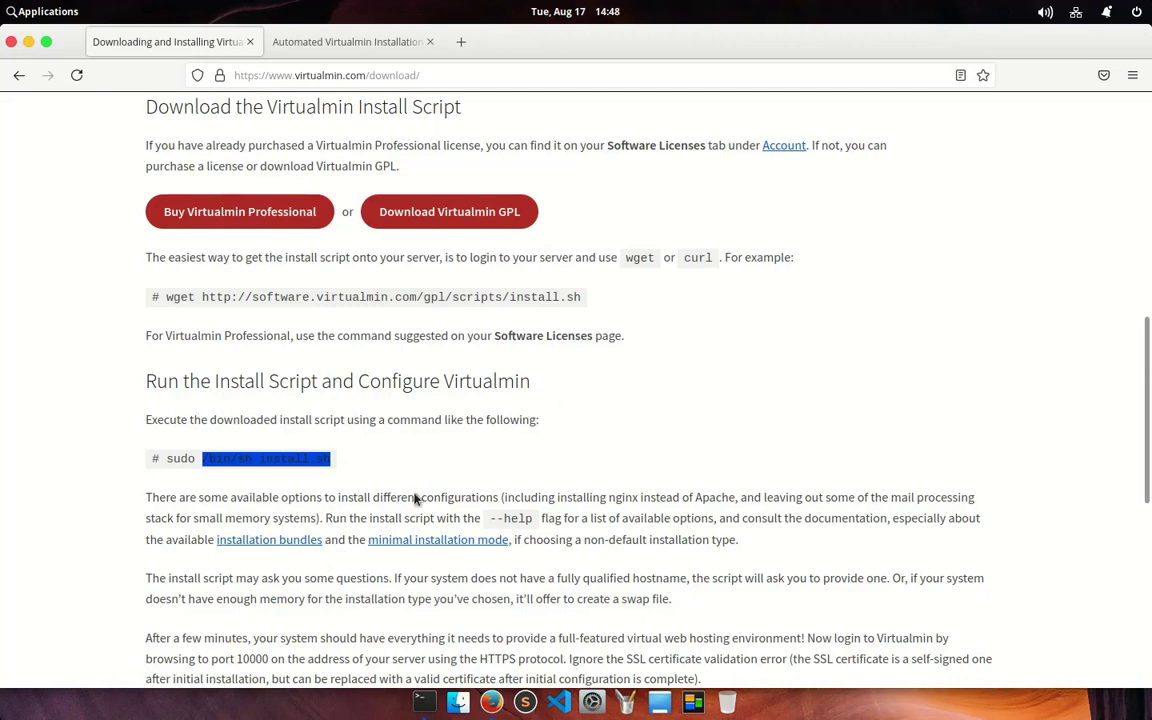
key("alt+Tab")
right_click(462, 542)
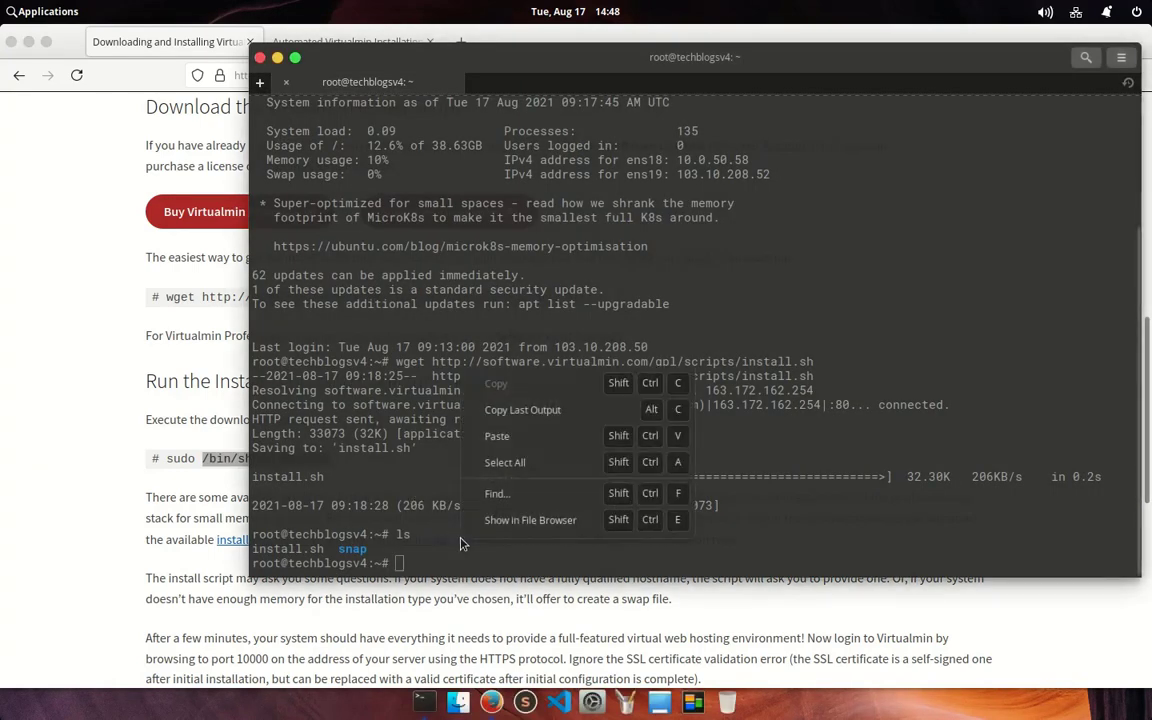
left_click(497, 436)
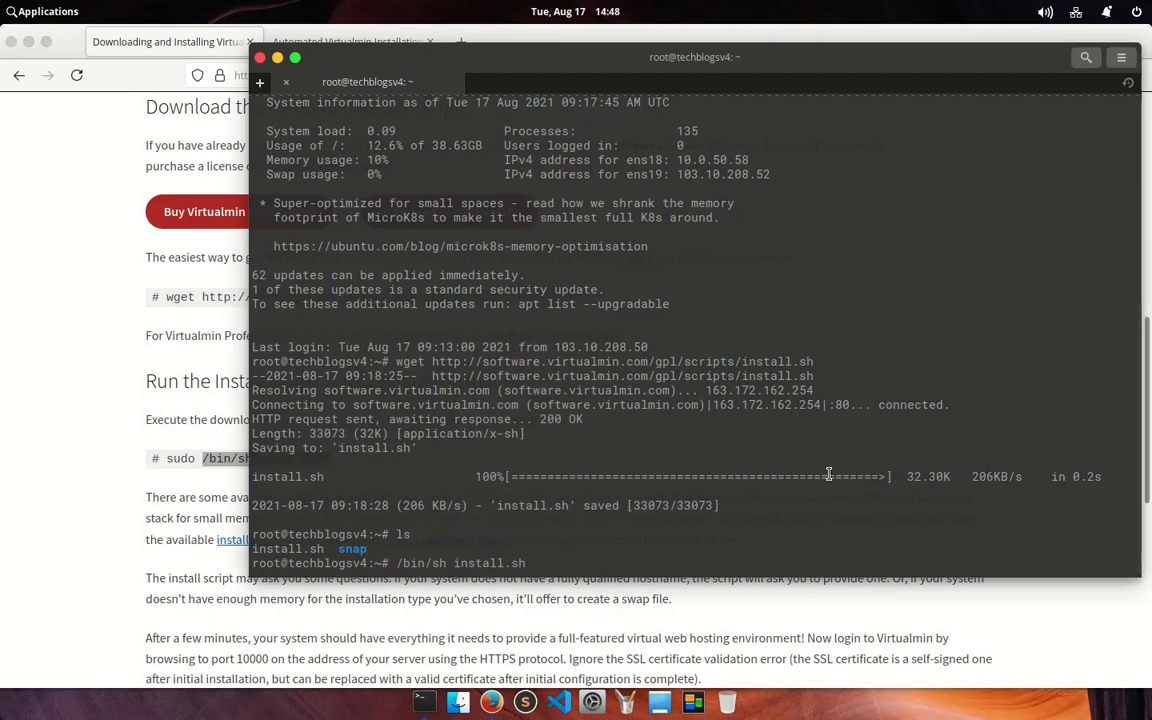
left_click(105, 505)
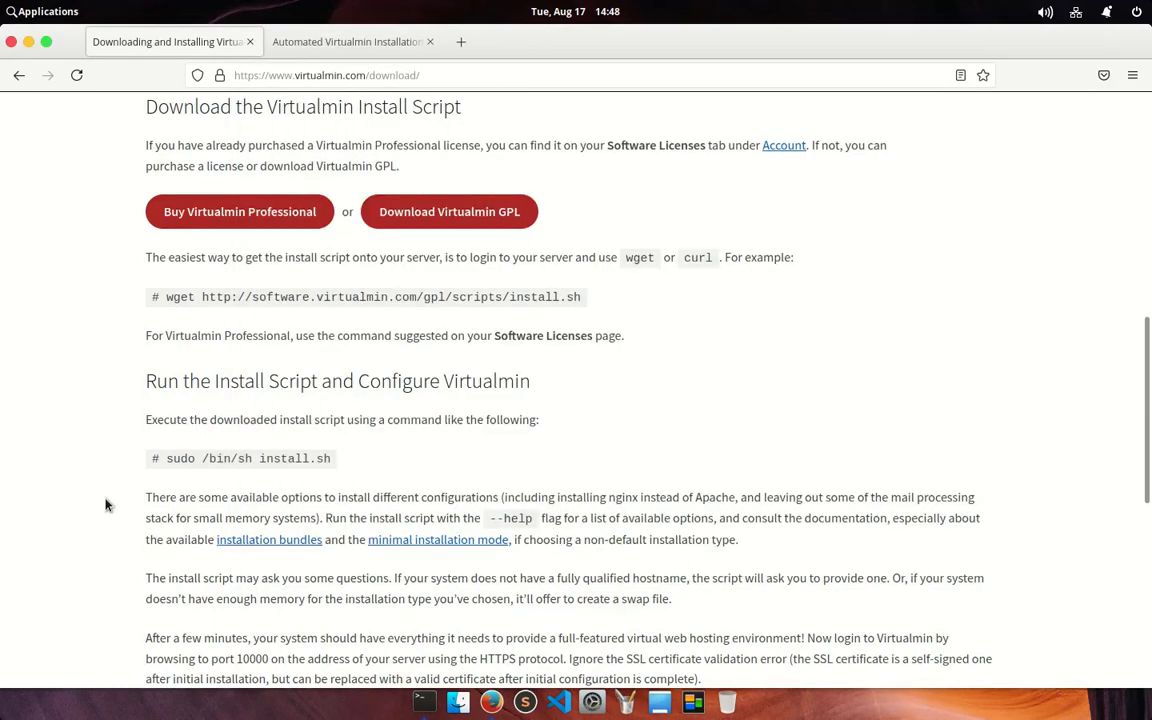
scroll(105, 505, "down", 5)
scroll(107, 505, "down", 1)
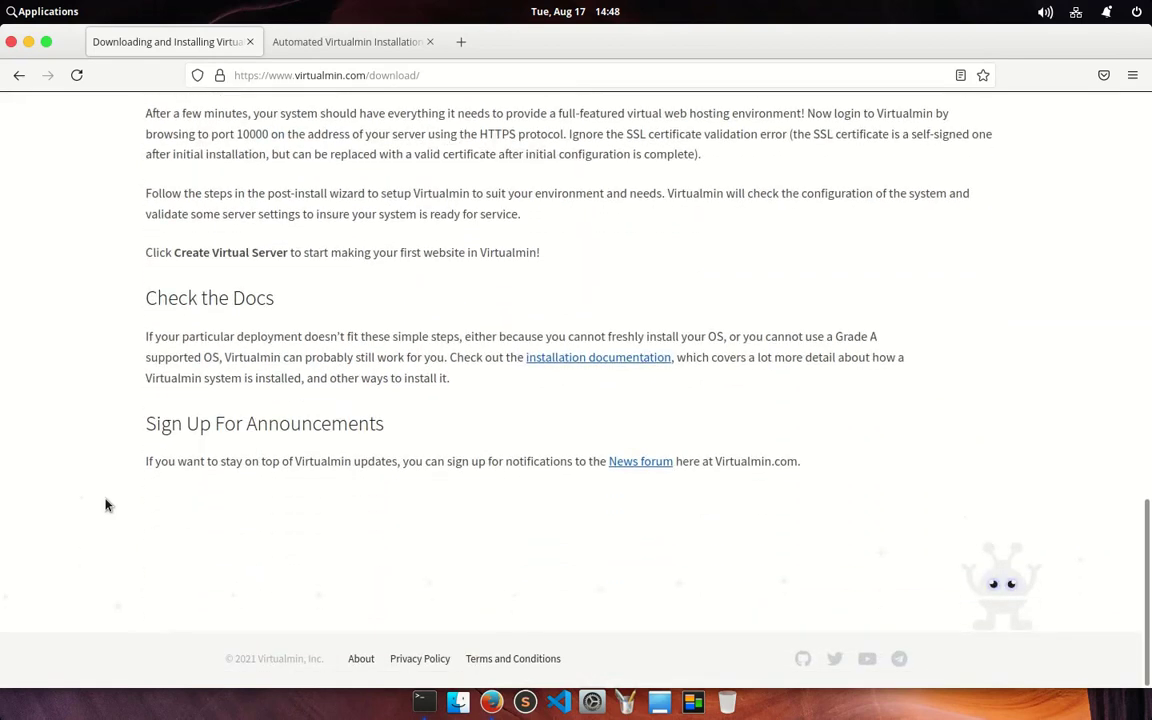
left_click(588, 360)
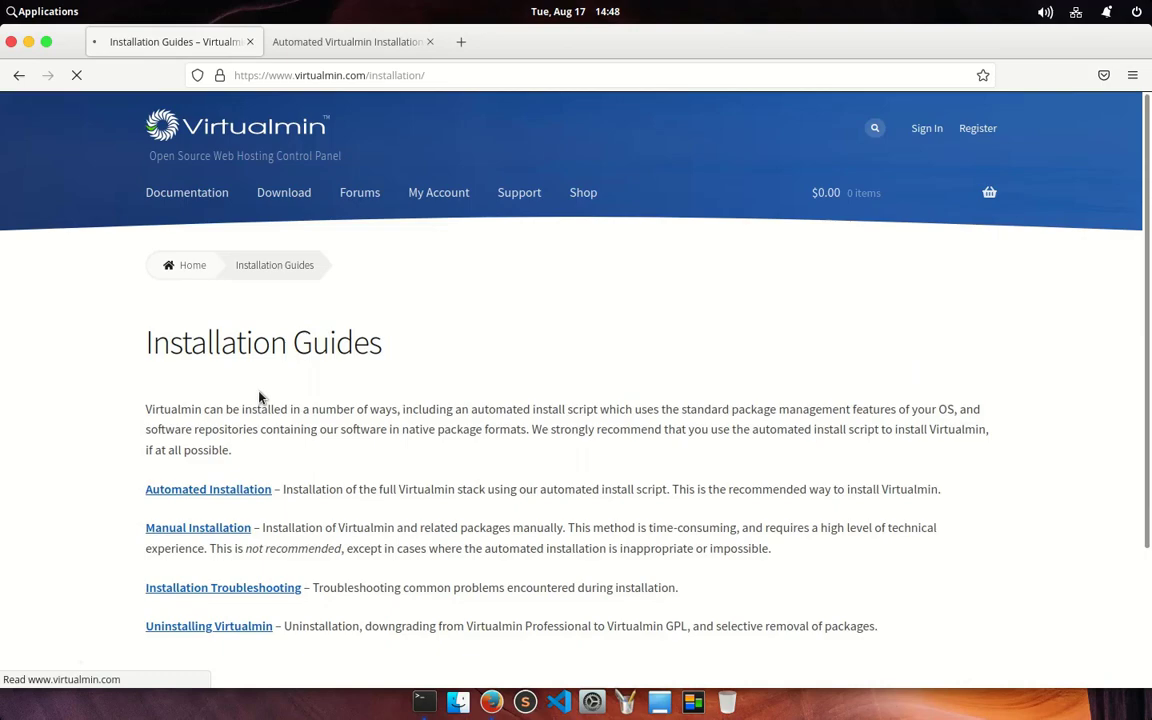
scroll(259, 398, "down", 3)
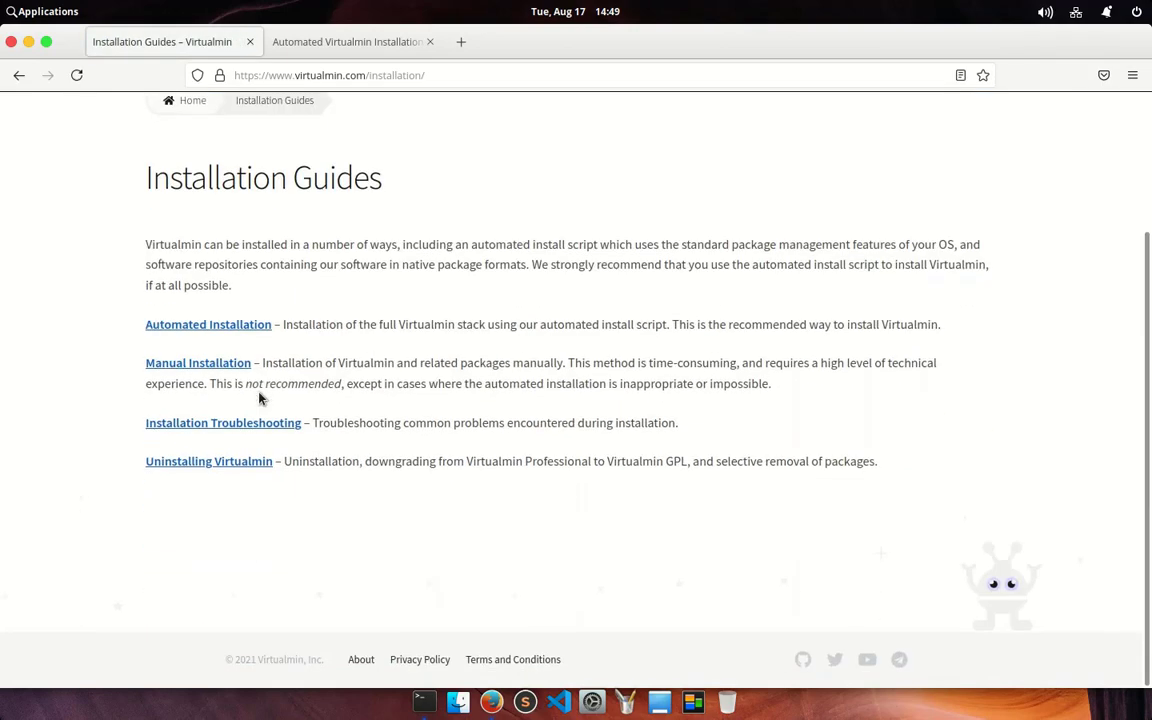
left_click(239, 327)
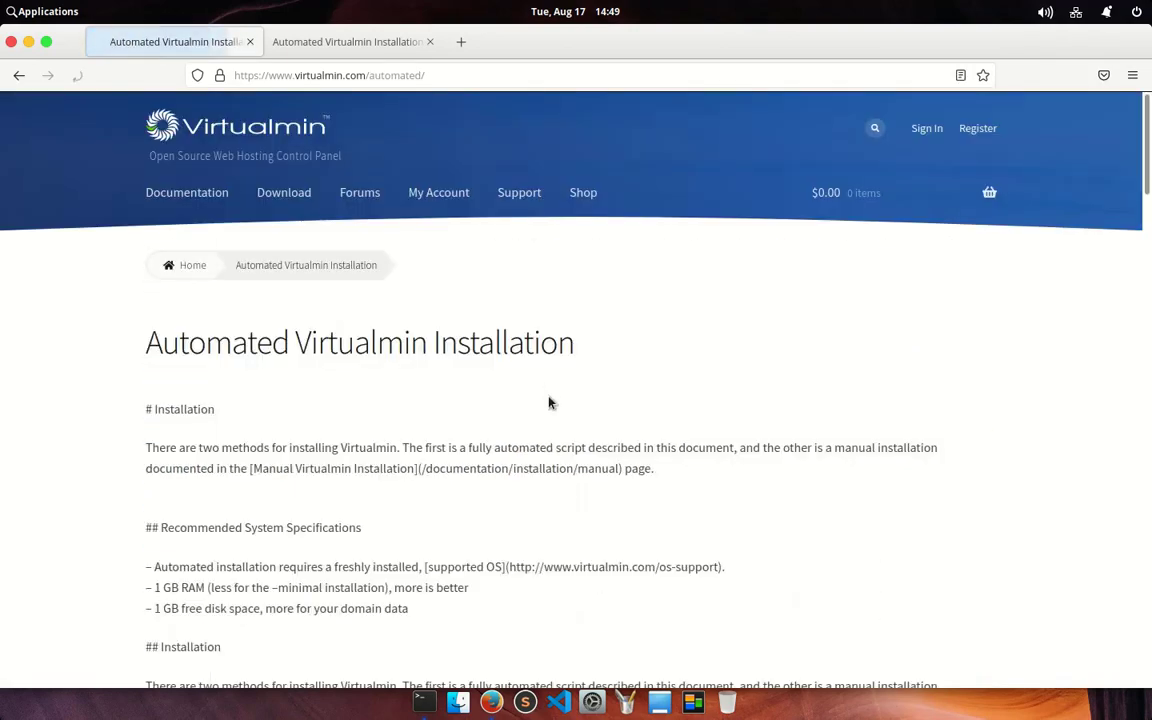
scroll(548, 398, "down", 10)
scroll(440, 443, "down", 10)
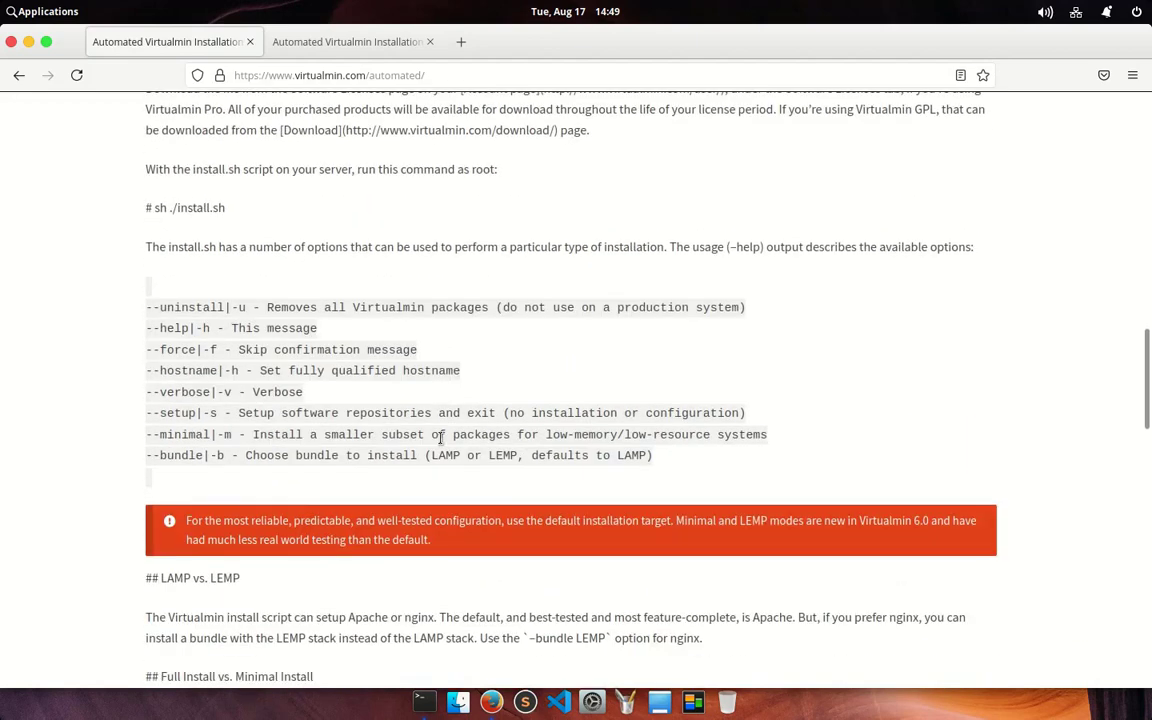
scroll(440, 437, "down", 3)
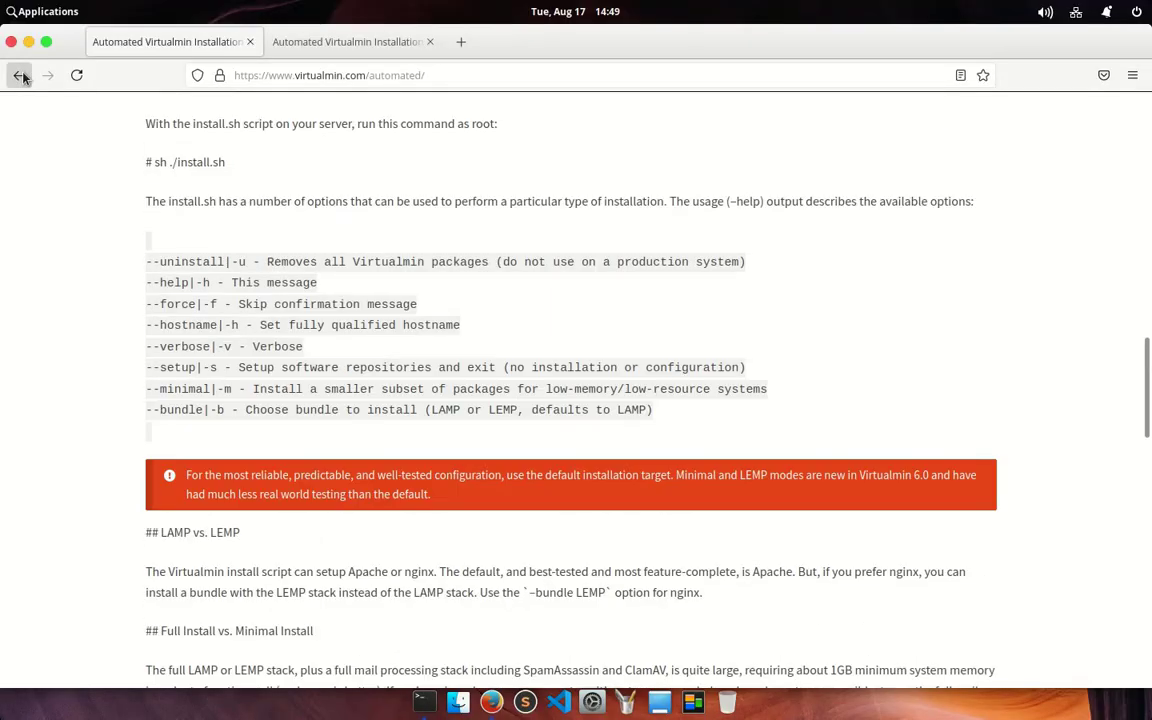
left_click(19, 75)
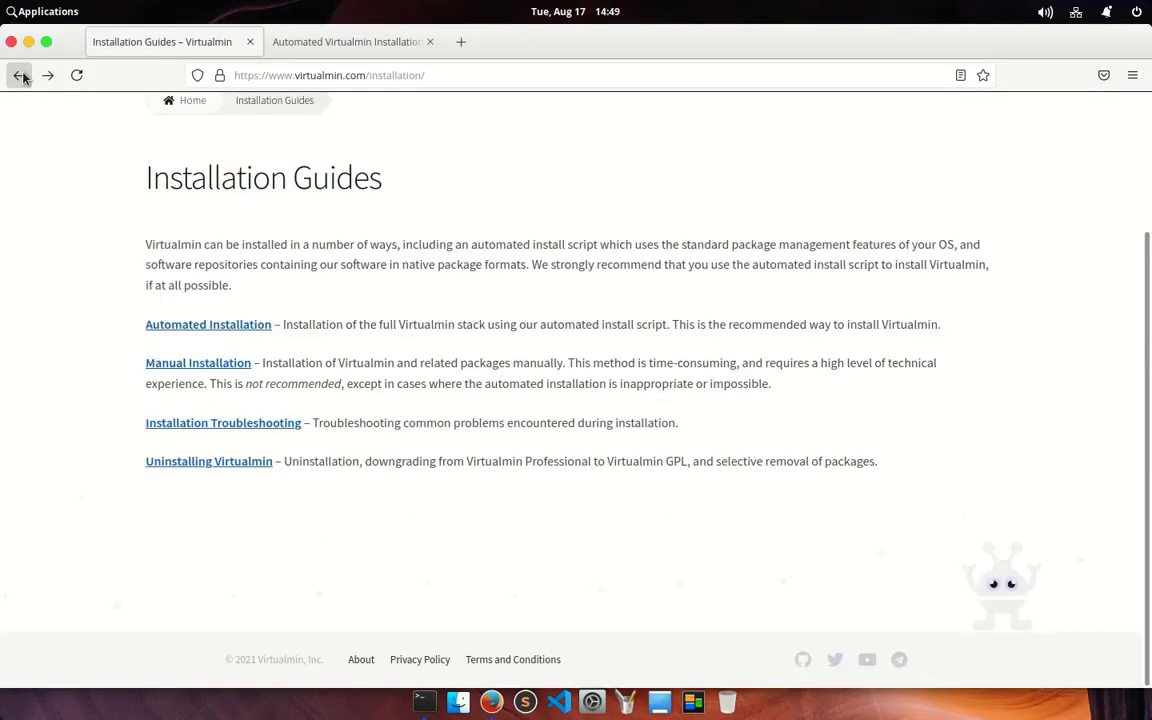
left_click(19, 75)
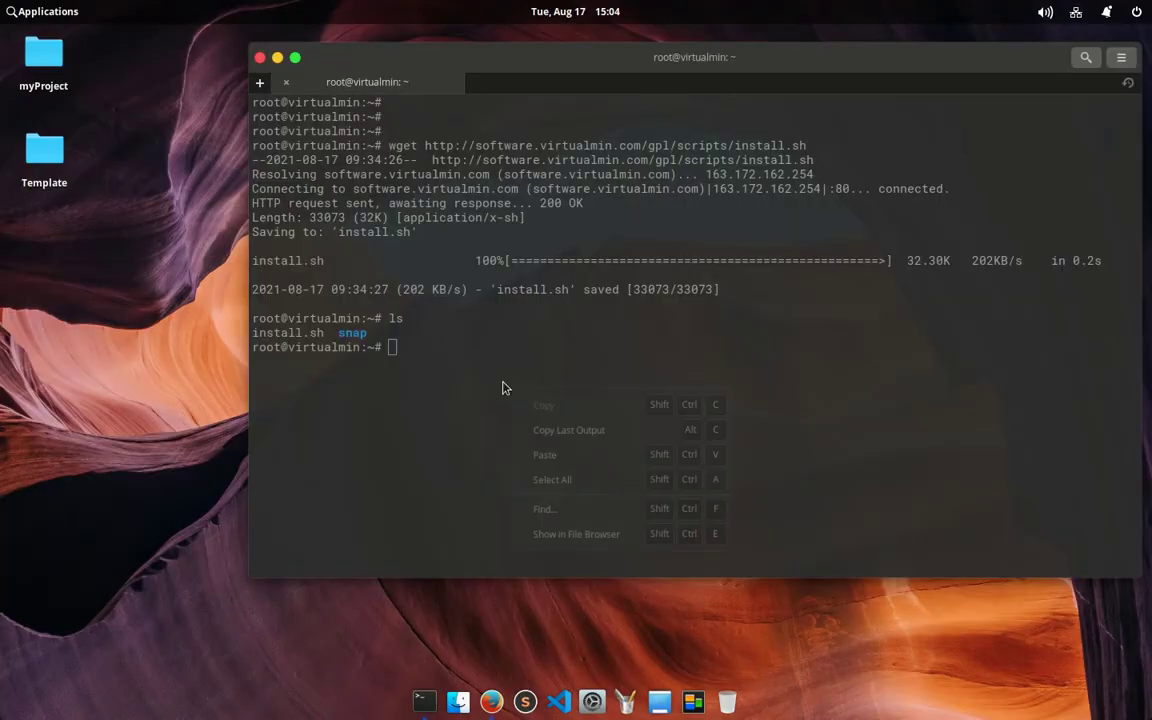
Step: Run the pasted '/bin/sh install.sh --help' to list the installer's options, noting --bundle
left_click(545, 455)
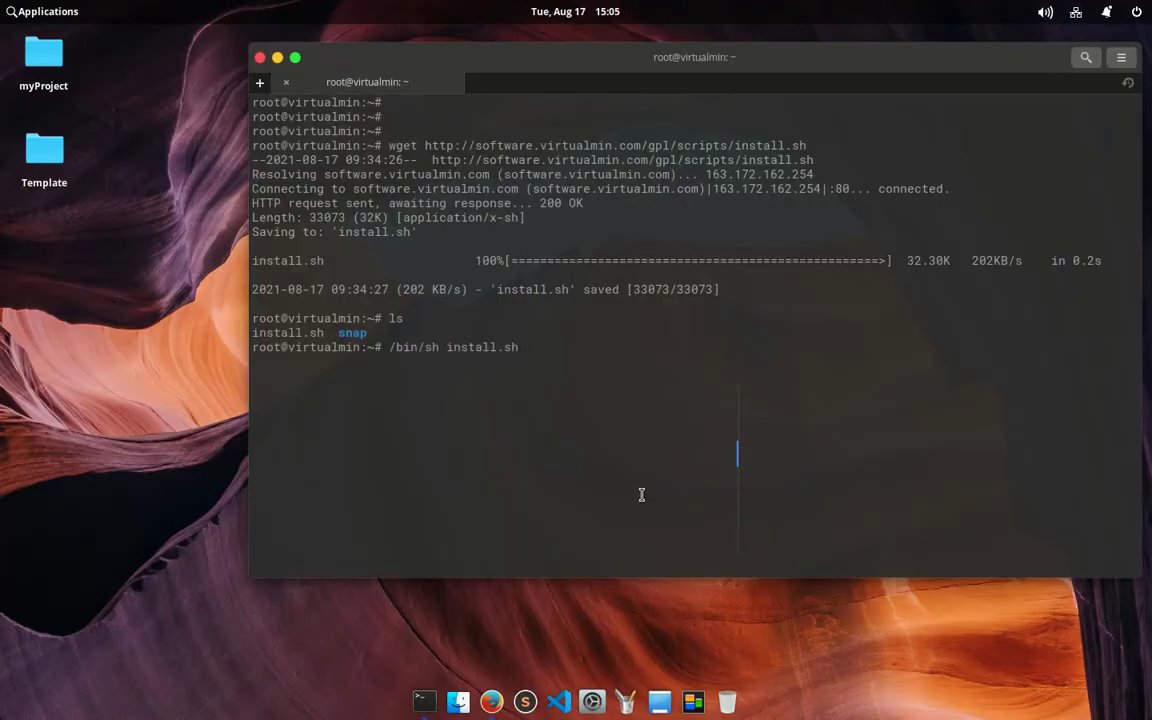
type("--help")
key("Return")
triple_click(353, 520)
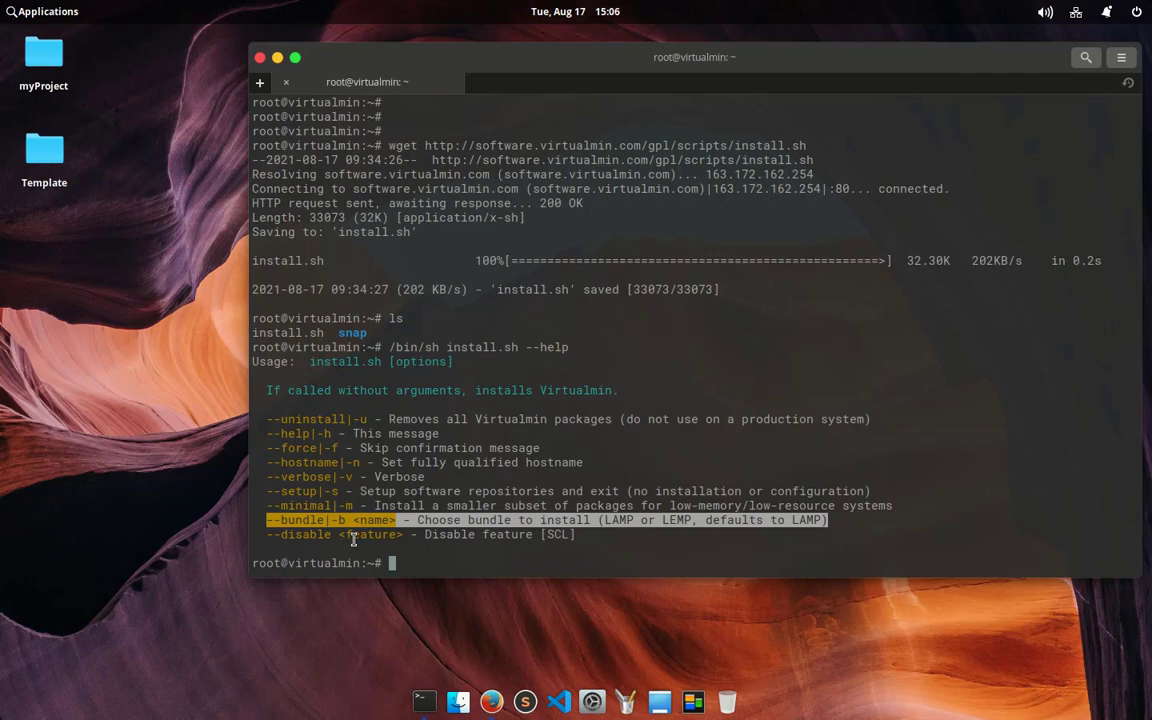
Step: Change the recalled installer command to '/bin/sh install.sh -b LEMP'
key("Up")
key("BackSpace")
key("BackSpace")
key("BackSpace")
key("BackSpace")
key("BackSpace")
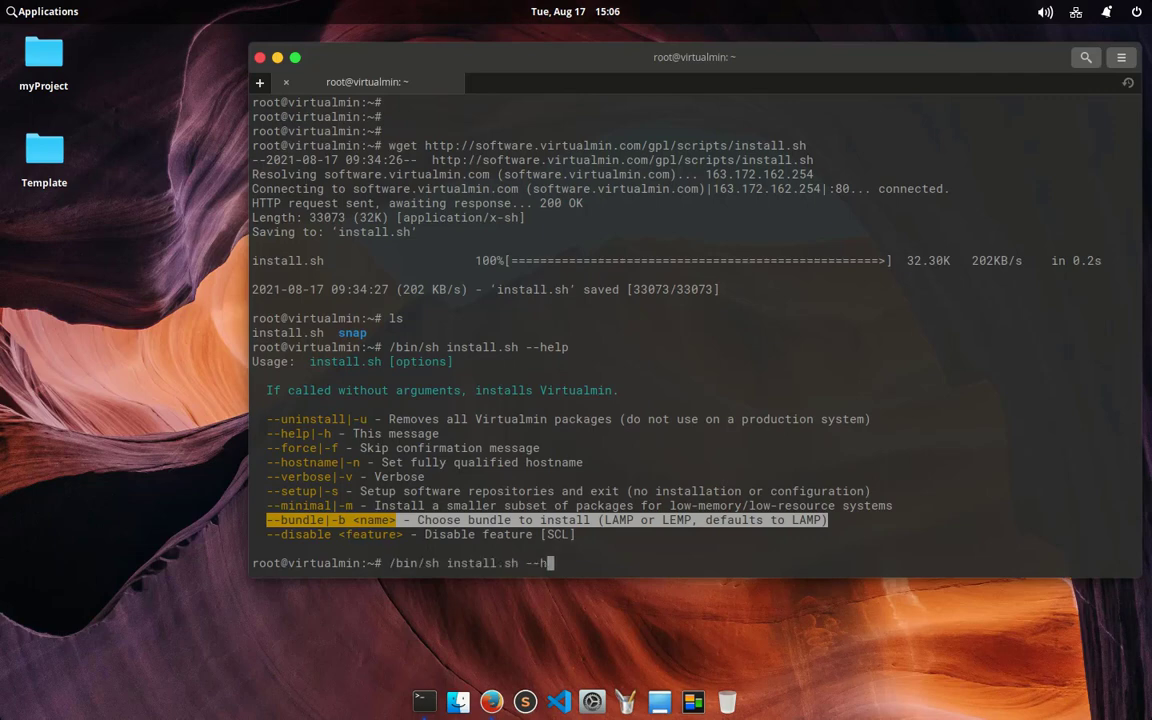
type("b LEMP")
Step: Run the LEMP installer, review its fresh-OS and 650 MB disk requirements, and confirm with y
key("Return")
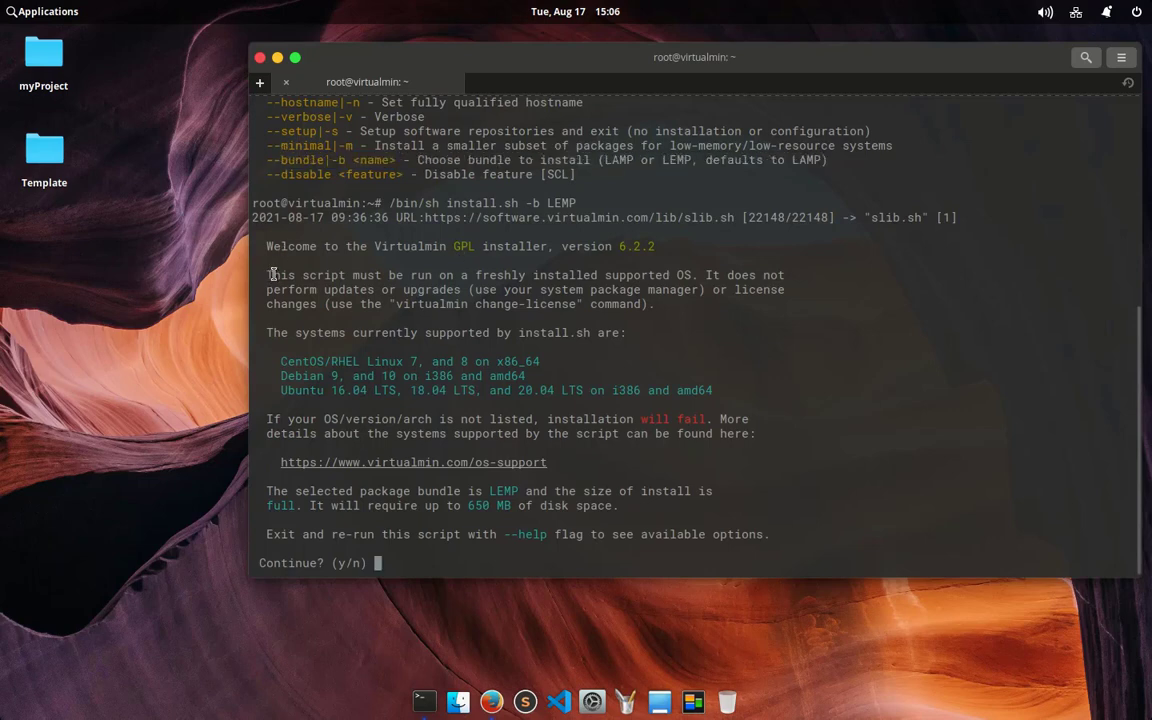
left_click_drag(748, 265, 788, 281)
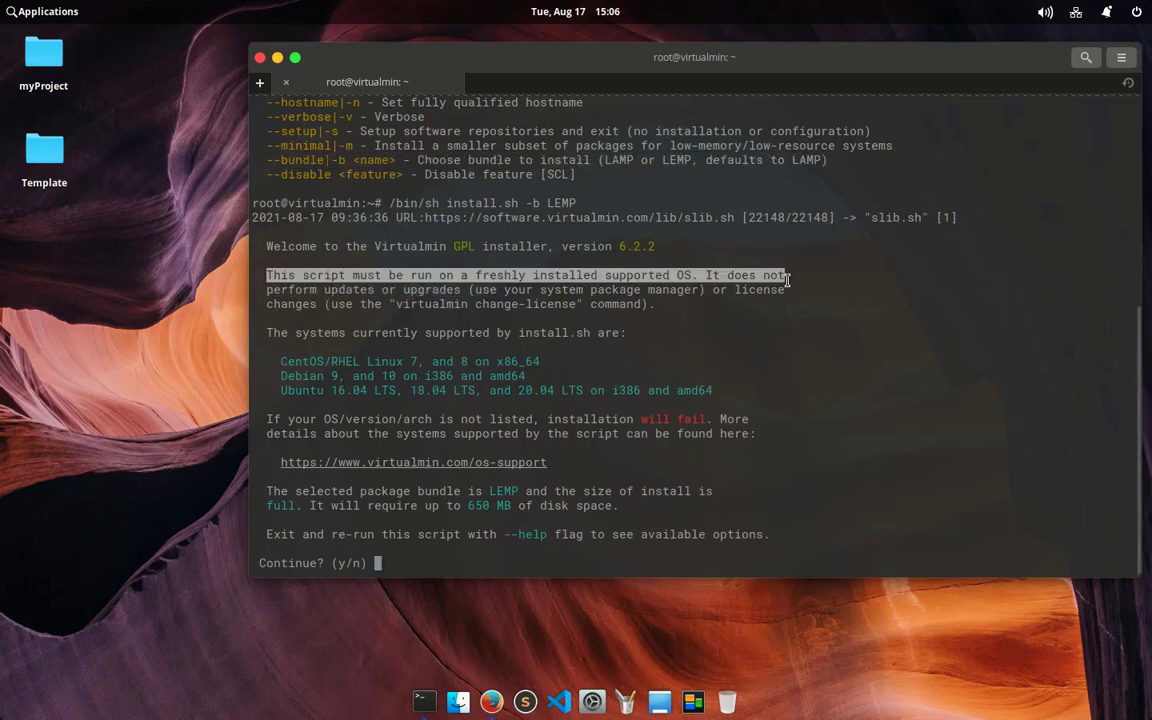
left_click_drag(468, 506, 703, 512)
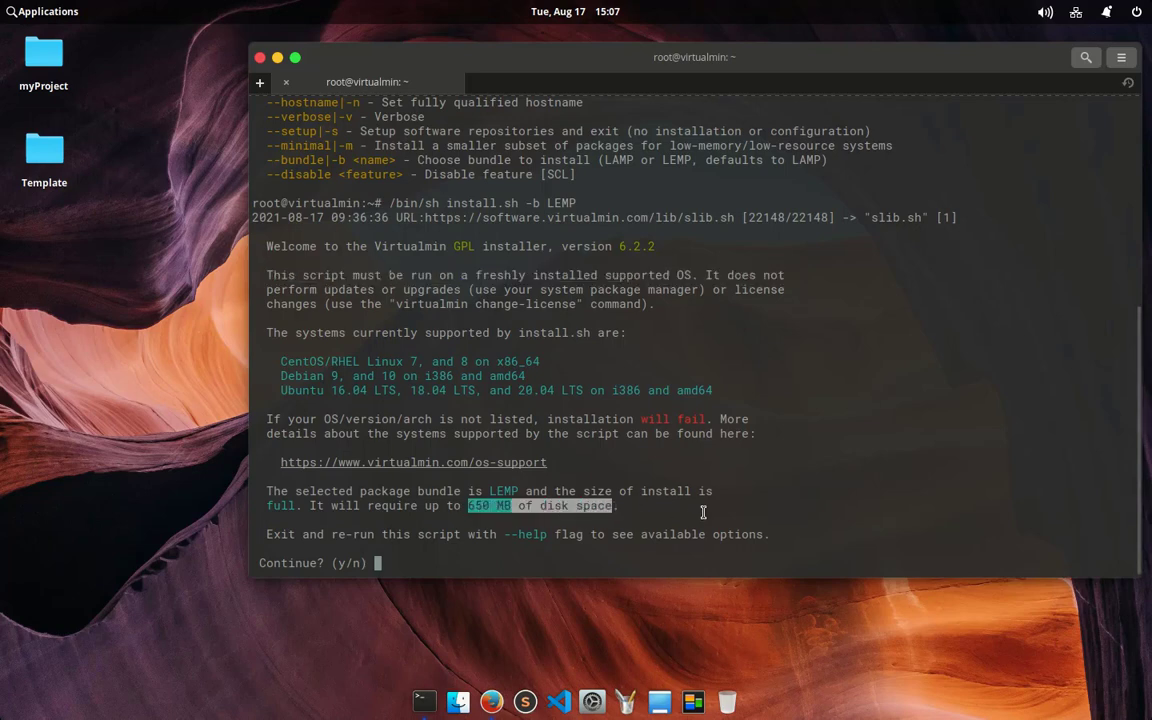
left_click(703, 512)
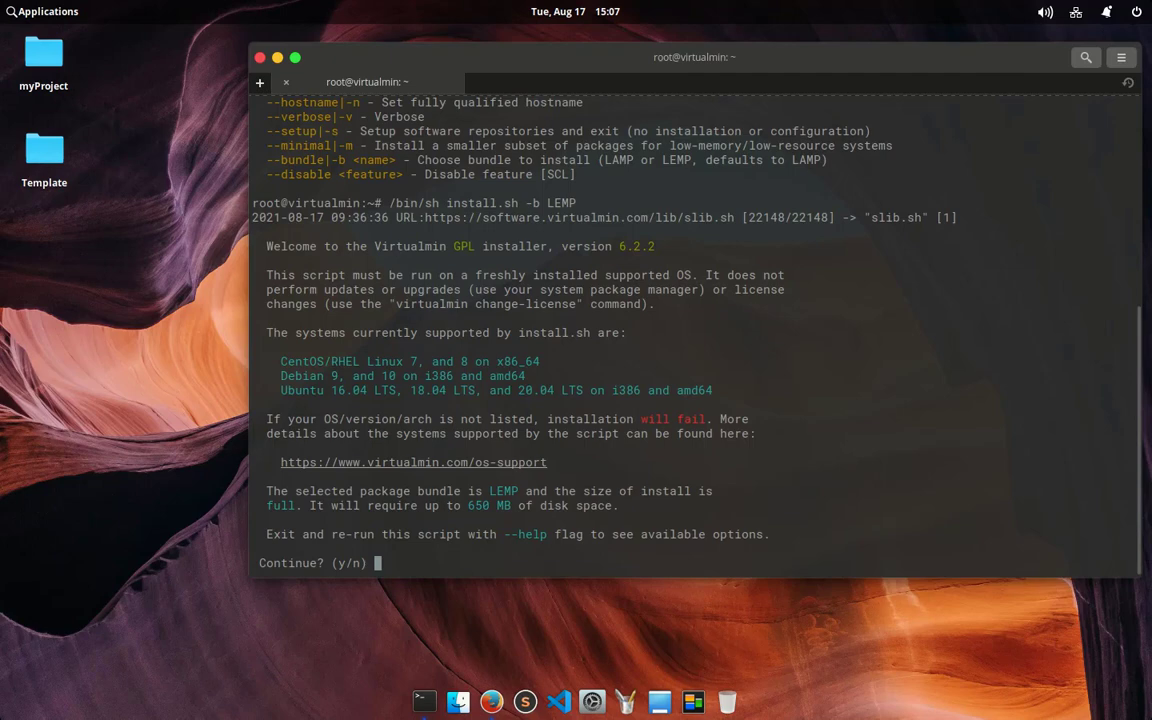
type("y")
key("Return")
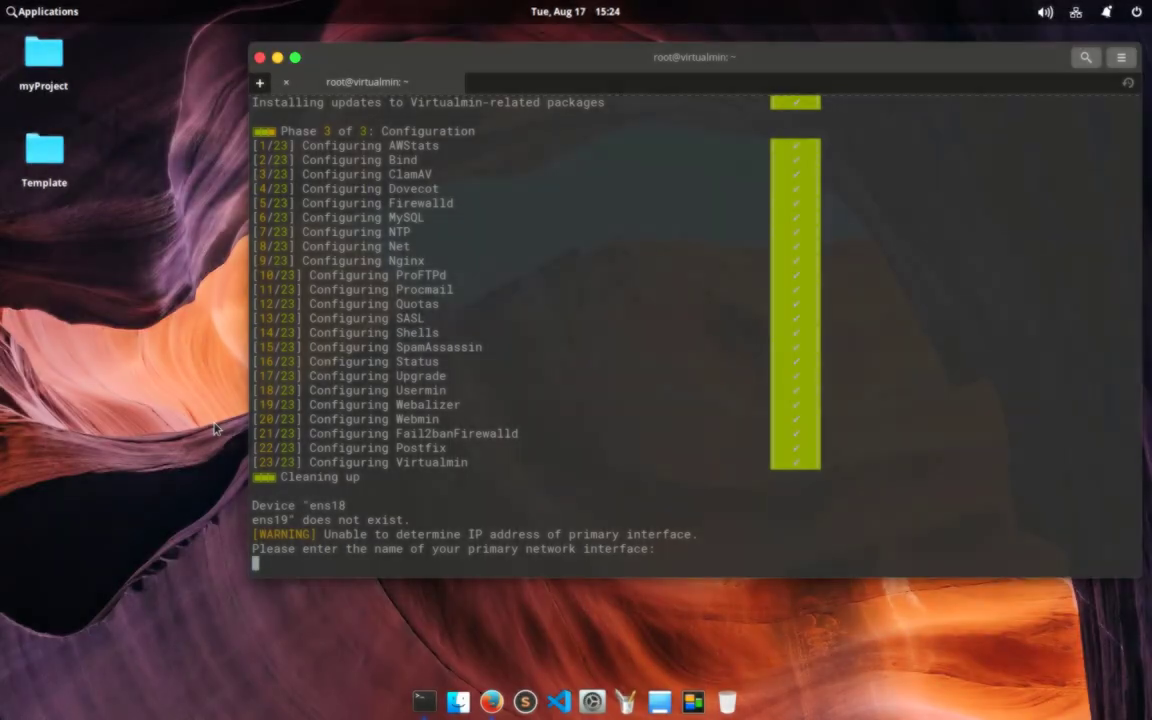
Step: Give ens18 as the primary network interface so the installation completes
type("ens18")
key("Return")
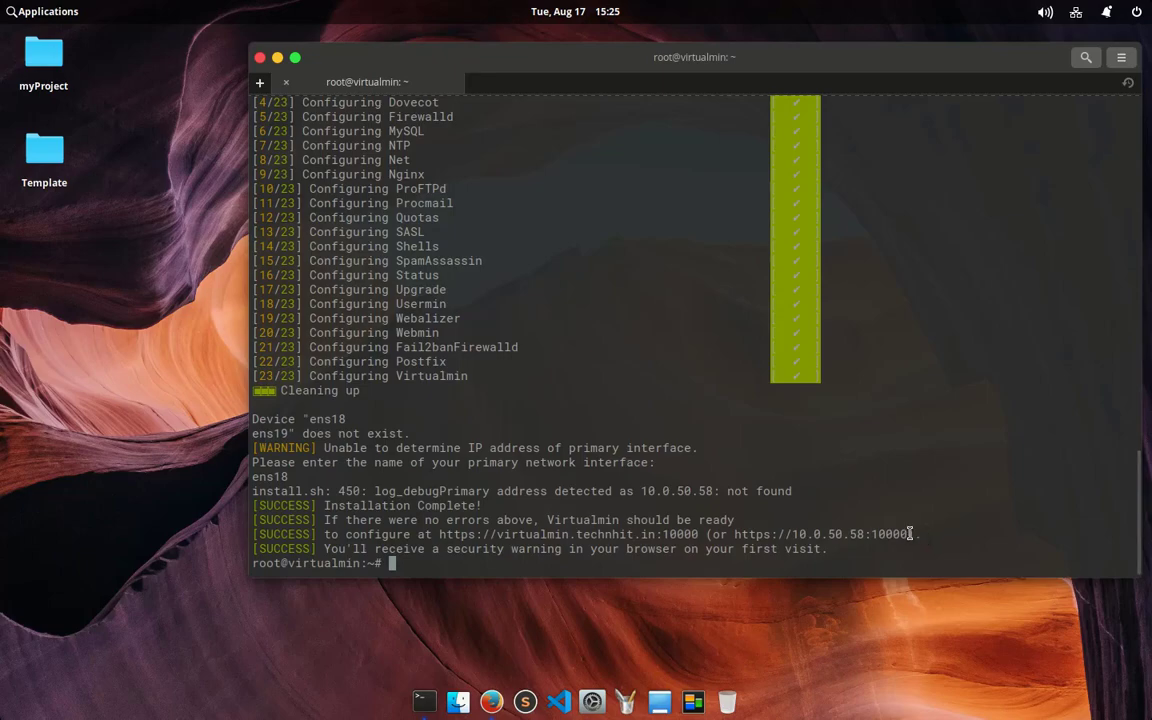
left_click(491, 701)
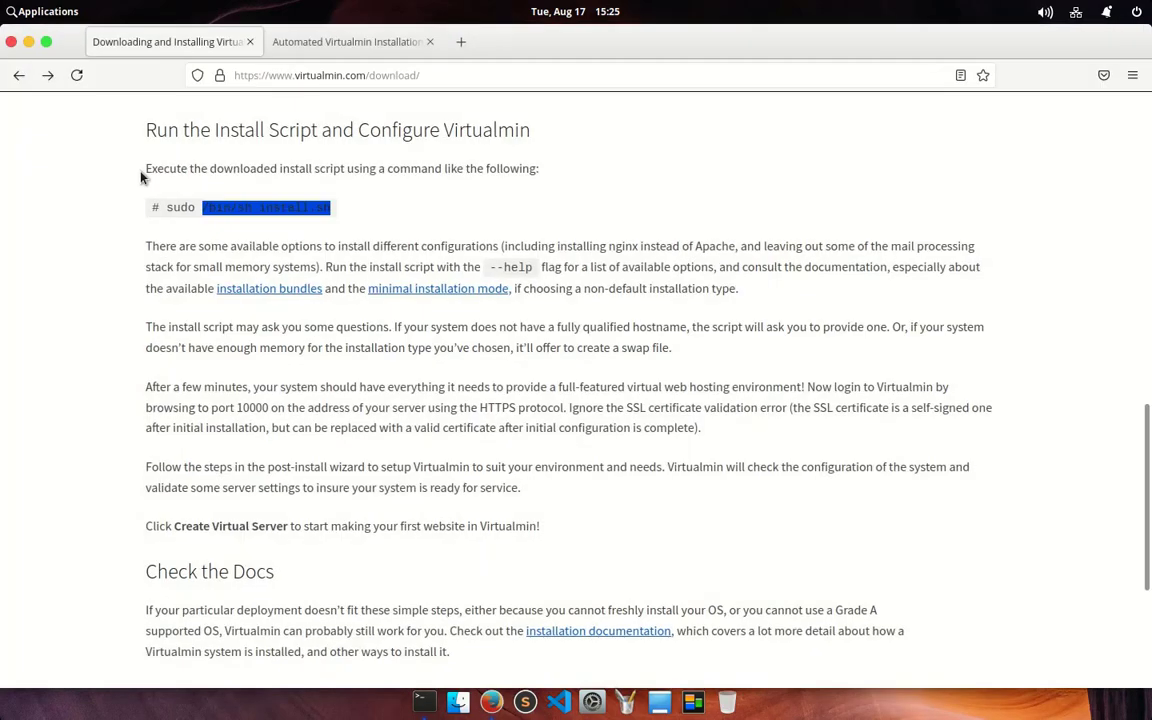
left_click(460, 41)
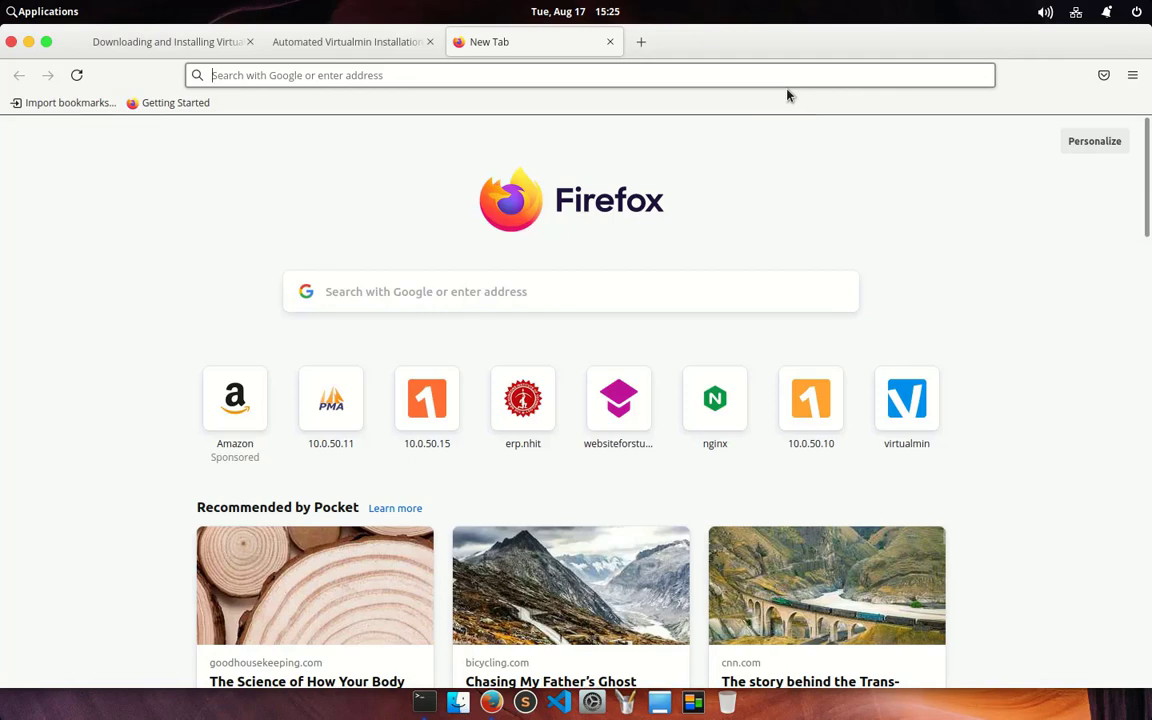
type("10")
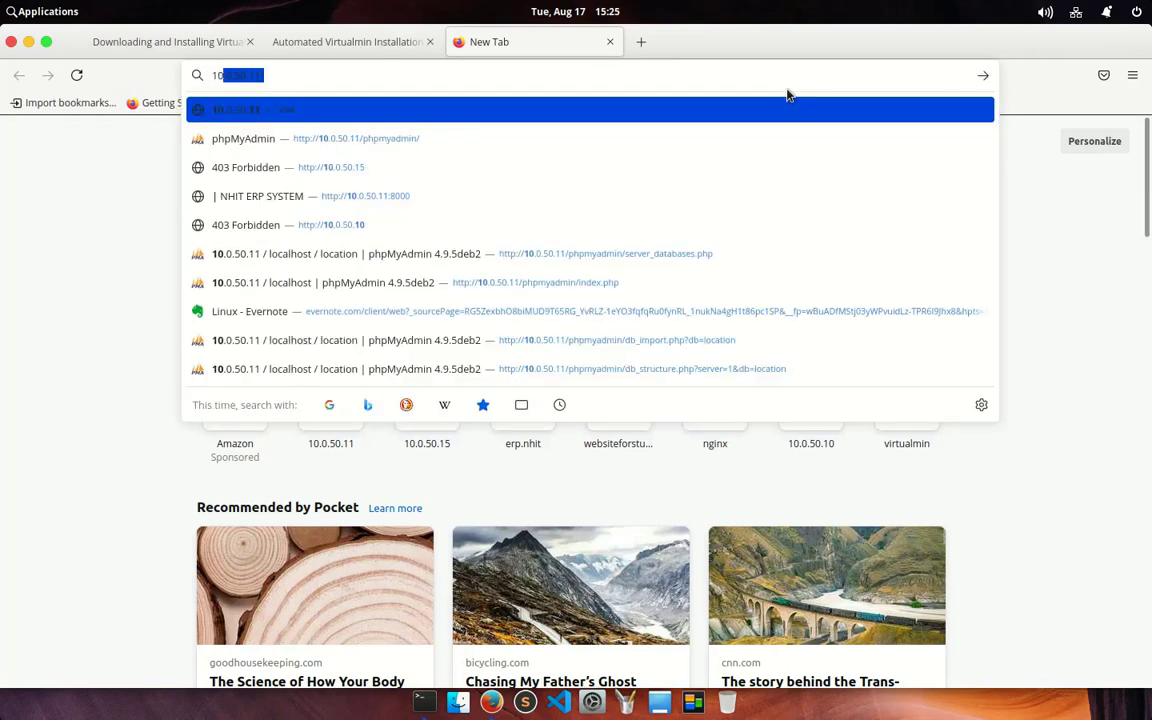
type(".0.50.58")
key("Return")
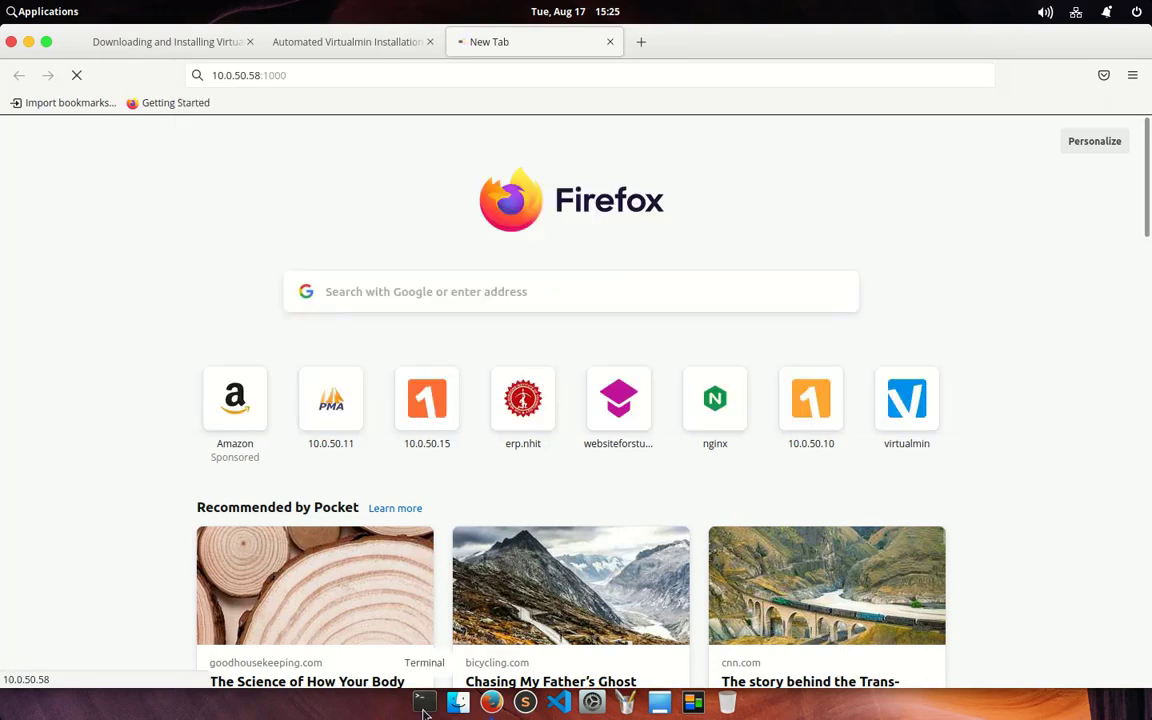
left_click(424, 704)
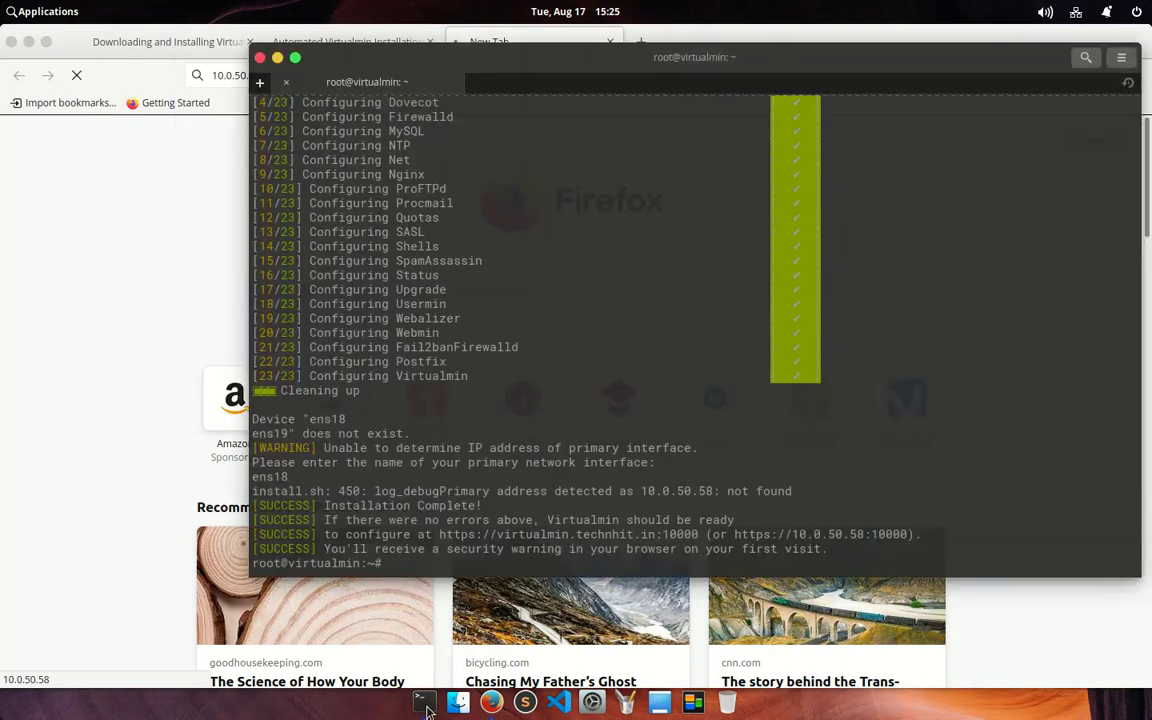
left_click(387, 641)
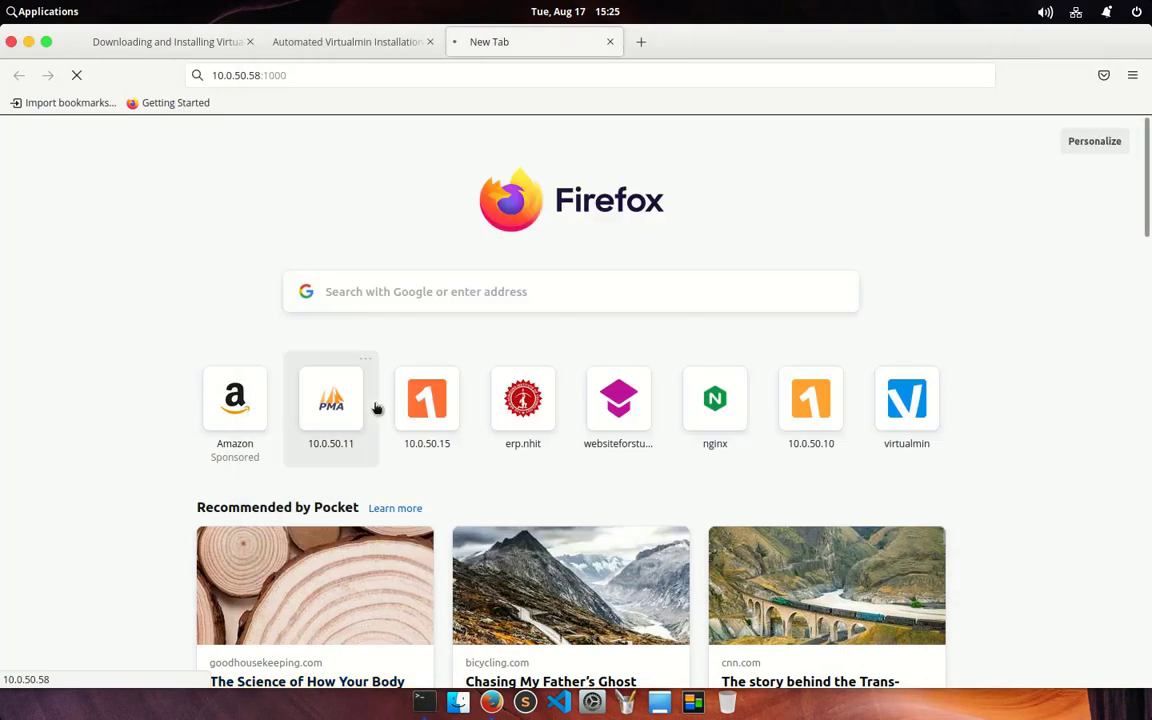
left_click(225, 75)
key("End")
type("0")
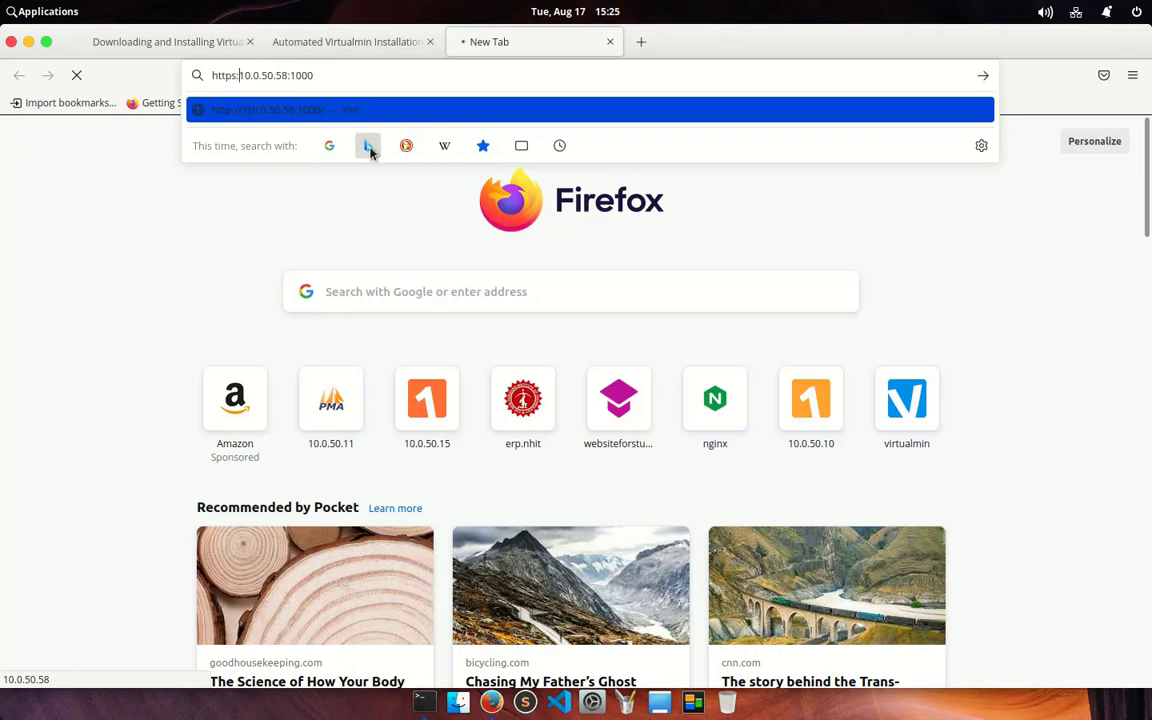
key("Return")
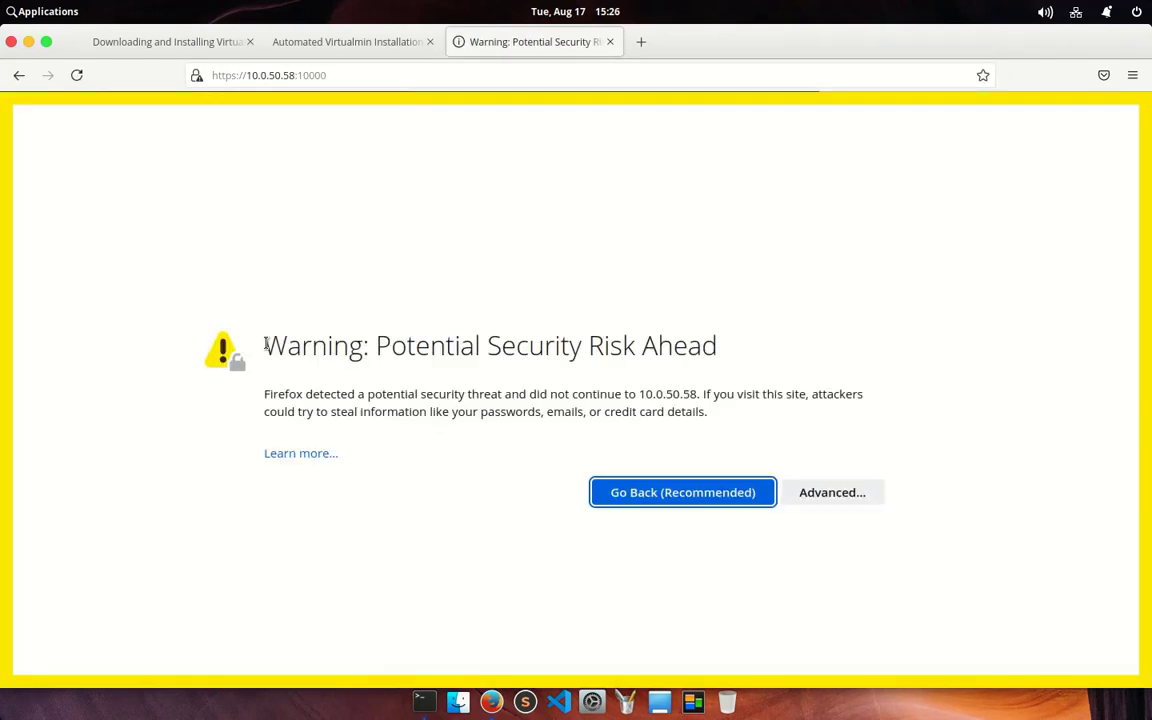
Step: Accept the self-signed certificate risk to reach the Webmin login page, then start a blank tab
left_click(823, 494)
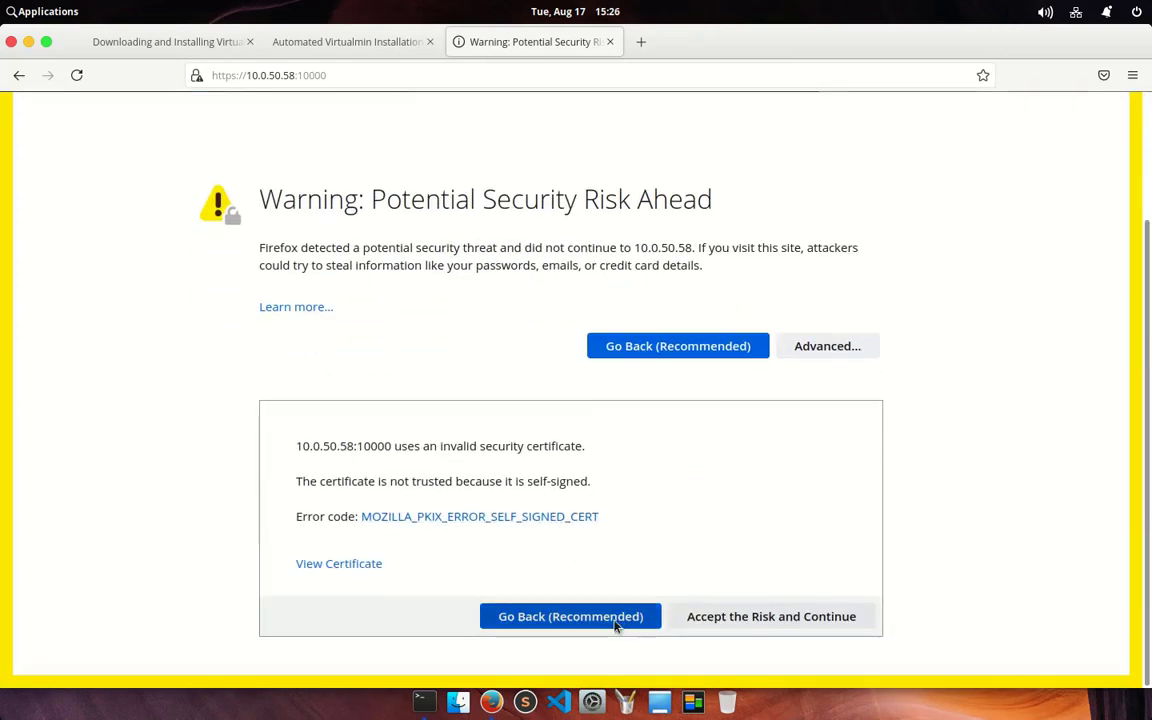
left_click(745, 616)
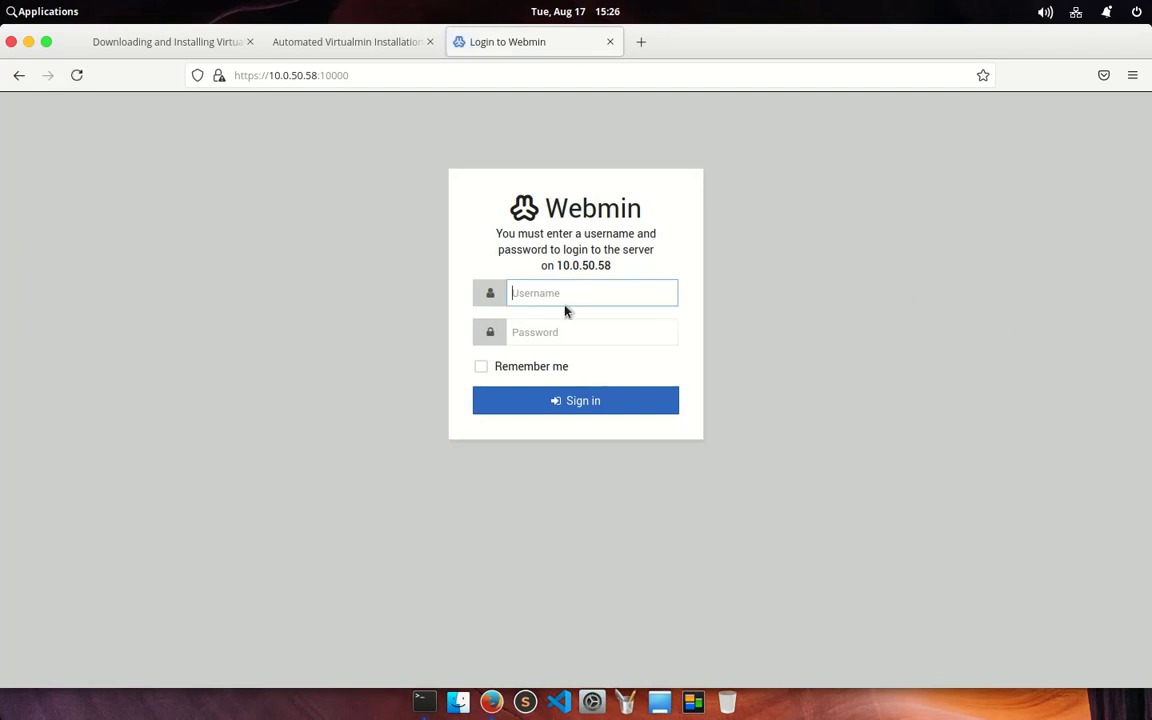
left_click(640, 43)
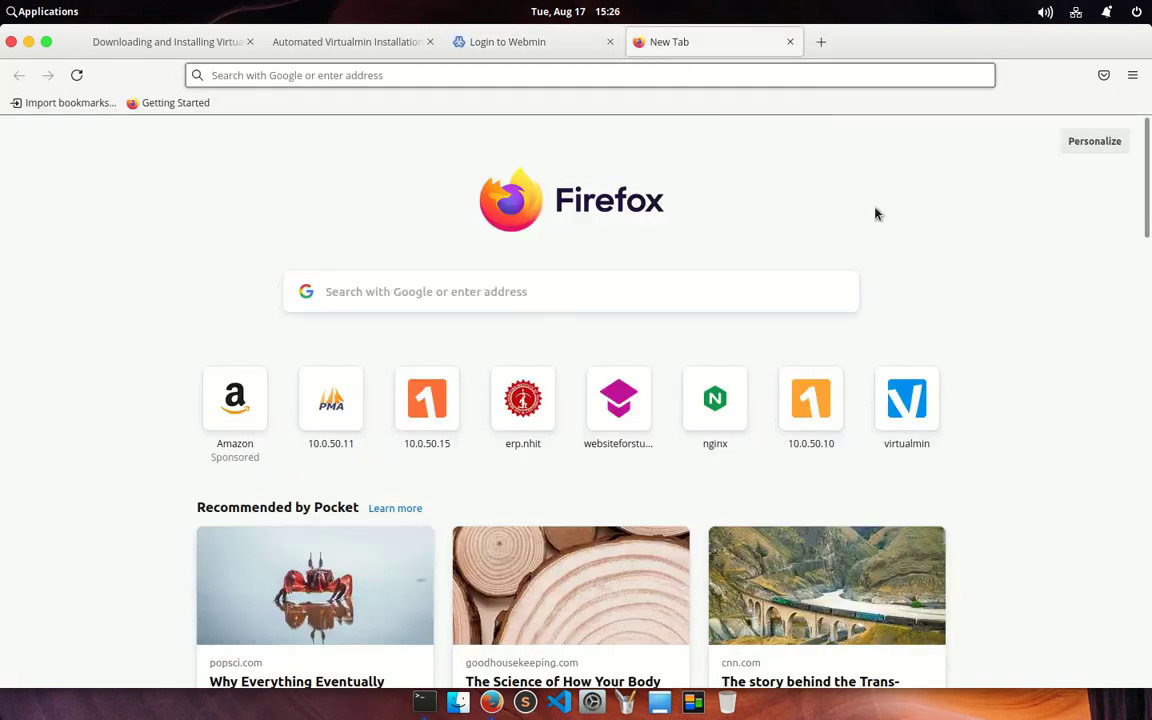
type("103.10.208.52")
key("Home")
type("htt")
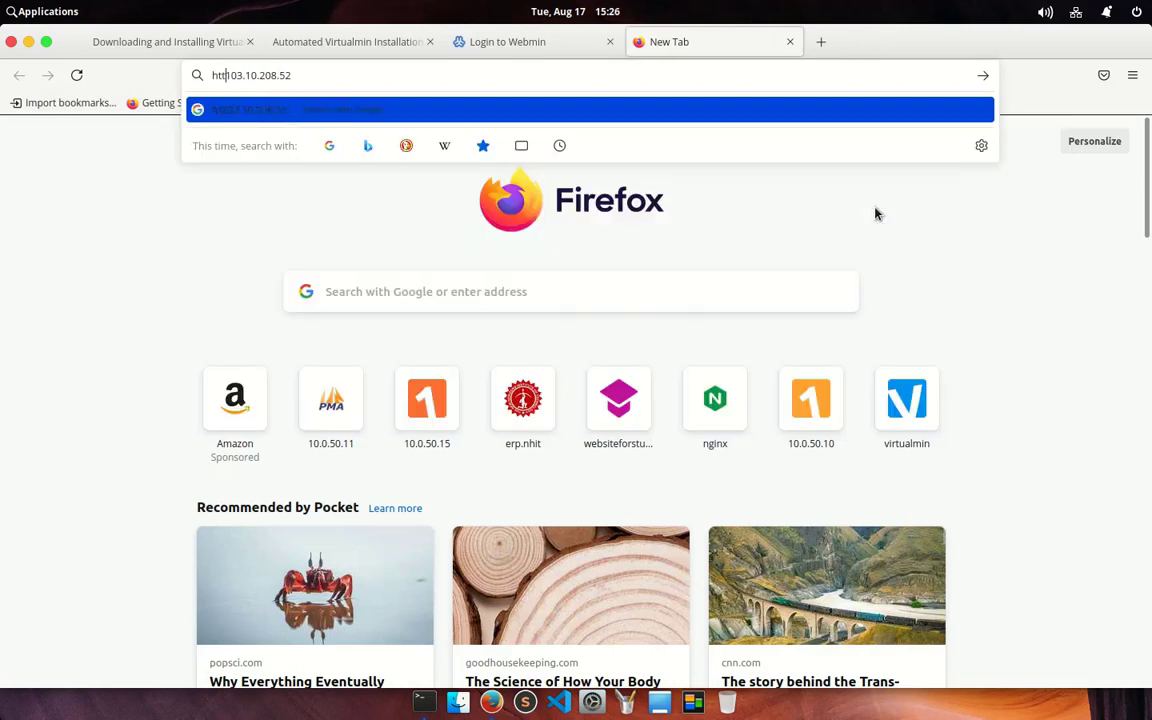
type("ps://")
key("Right")
key("Right")
key("Right")
key("Right")
key("Right")
key("Right")
key("Right")
type(":1000")
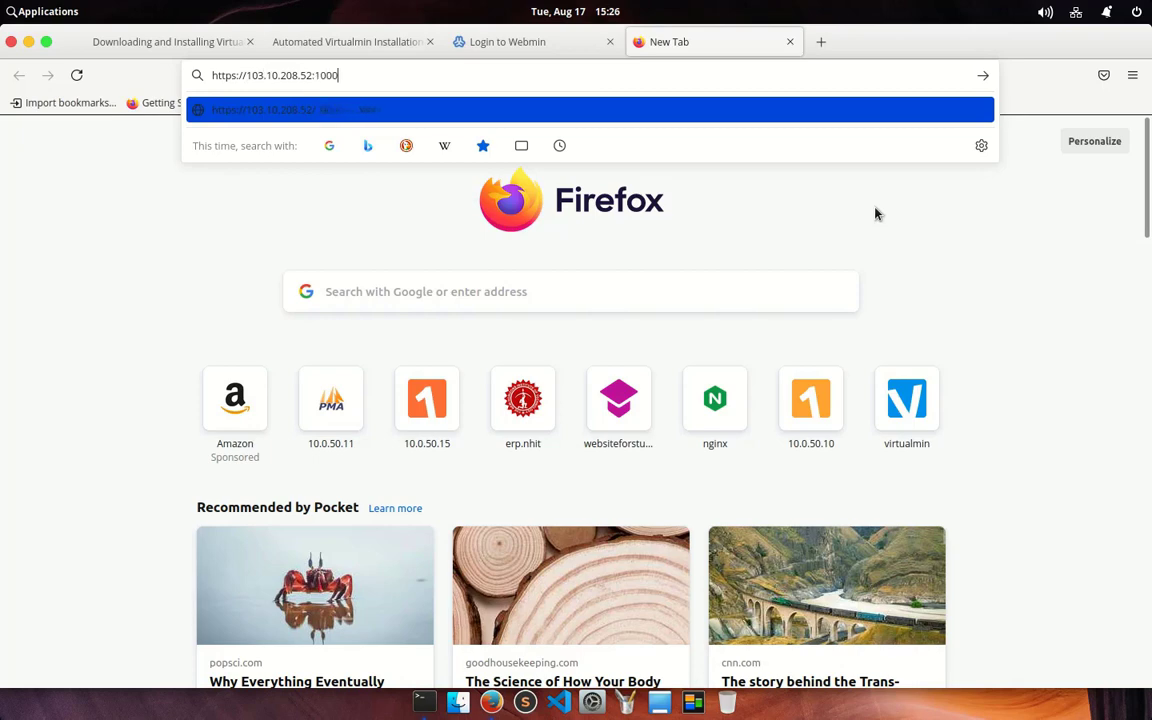
type("0")
key("Return")
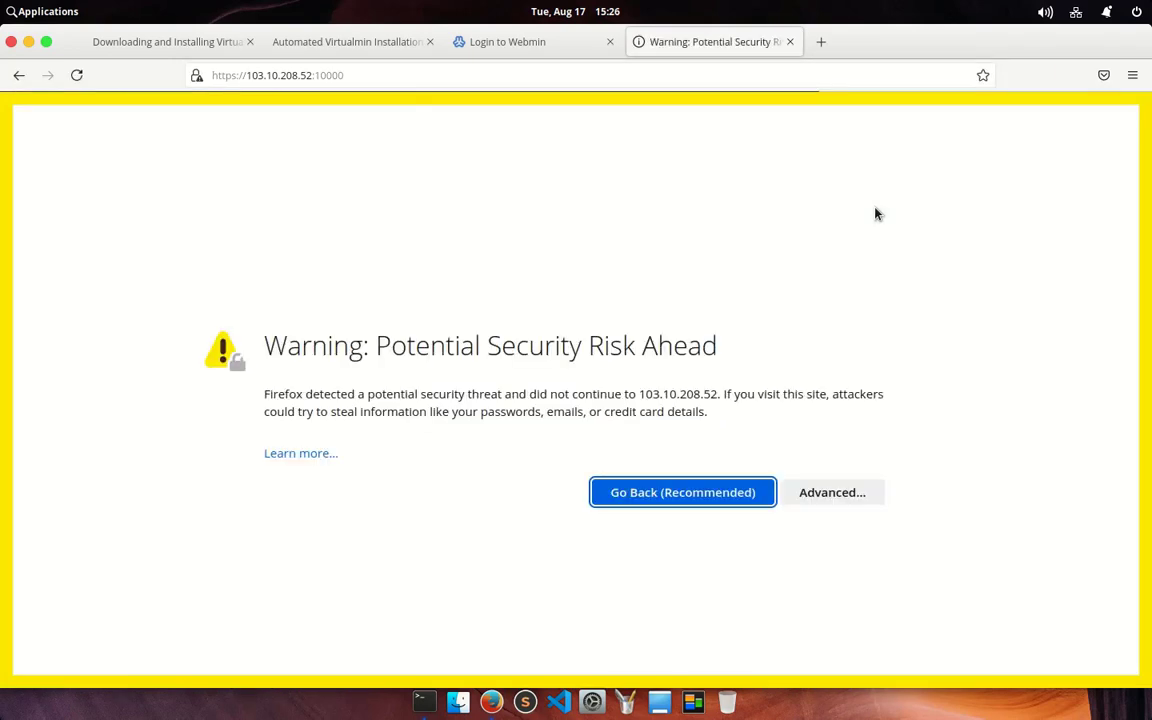
Step: Bypass the self-signed certificate warning to reach the Webmin login form
left_click(360, 75)
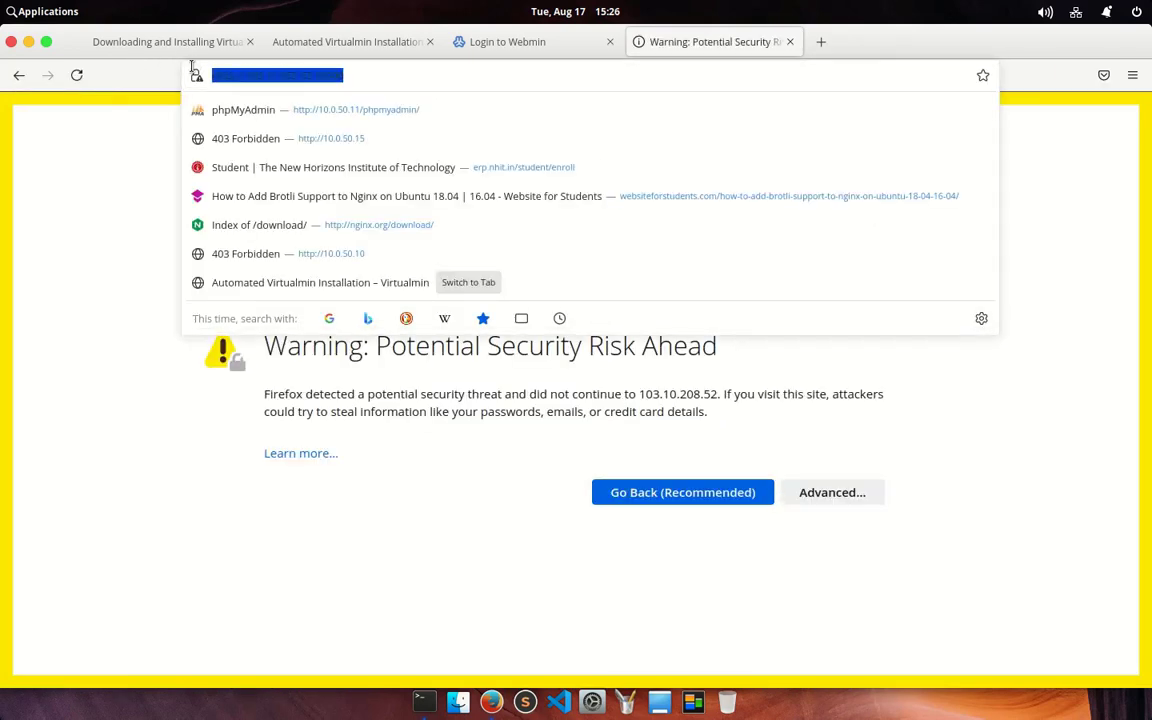
left_click(85, 303)
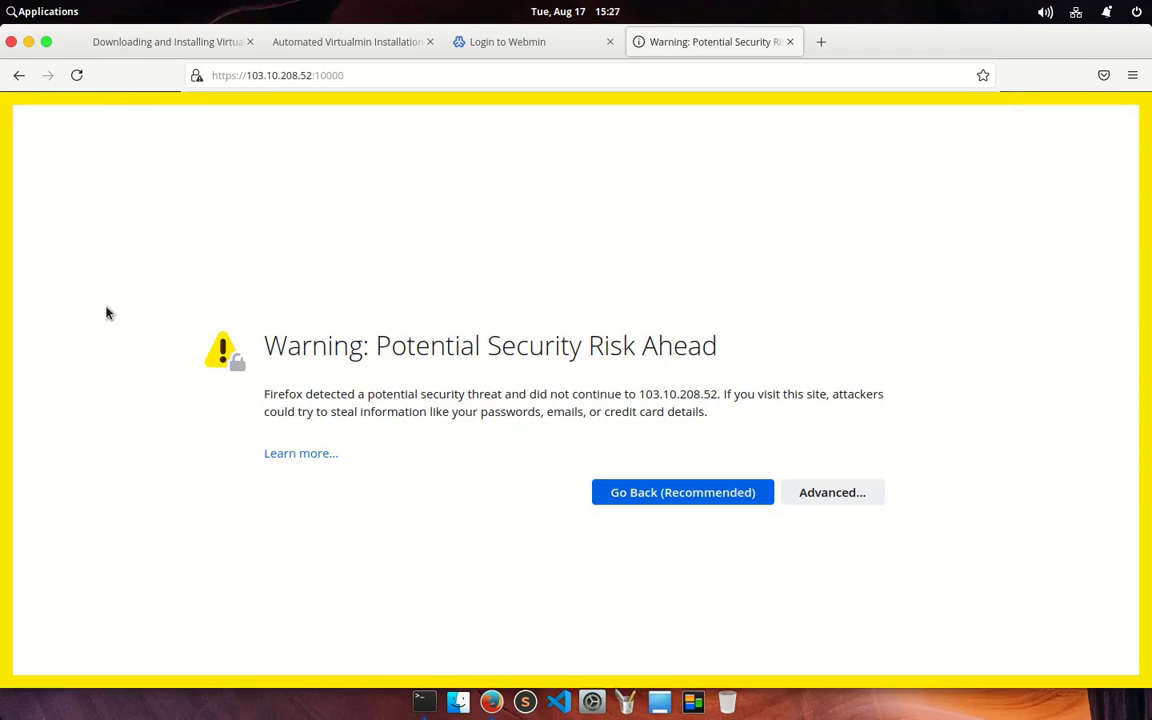
left_click(836, 494)
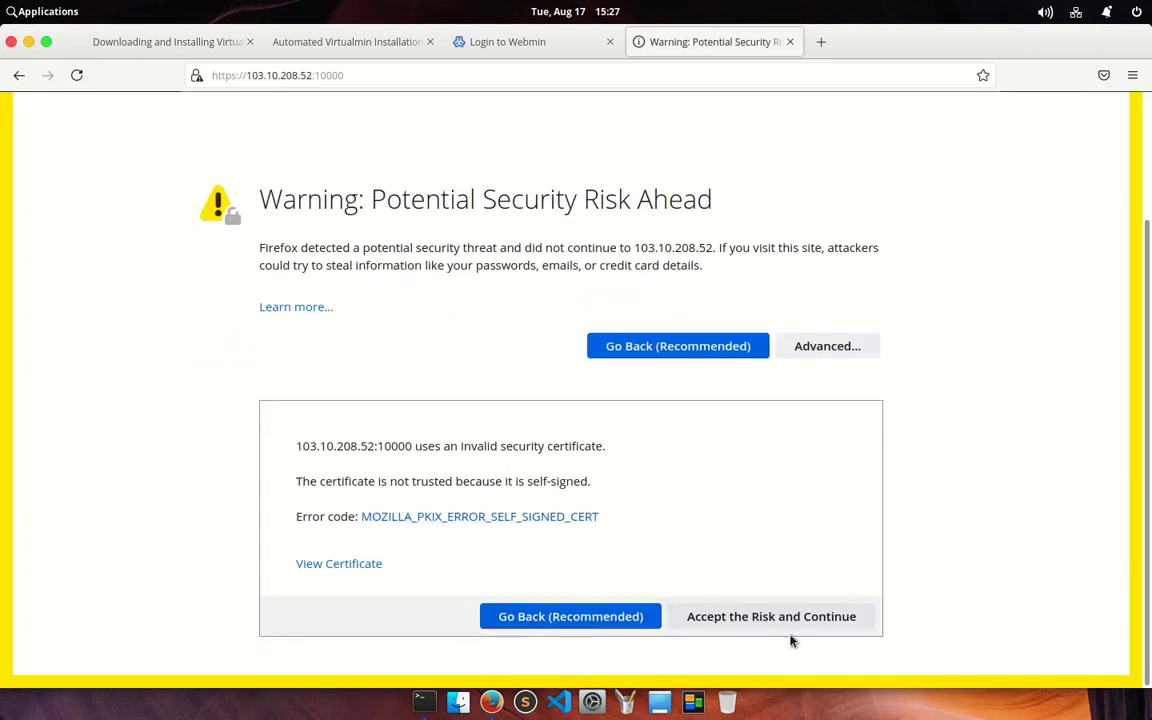
left_click(788, 622)
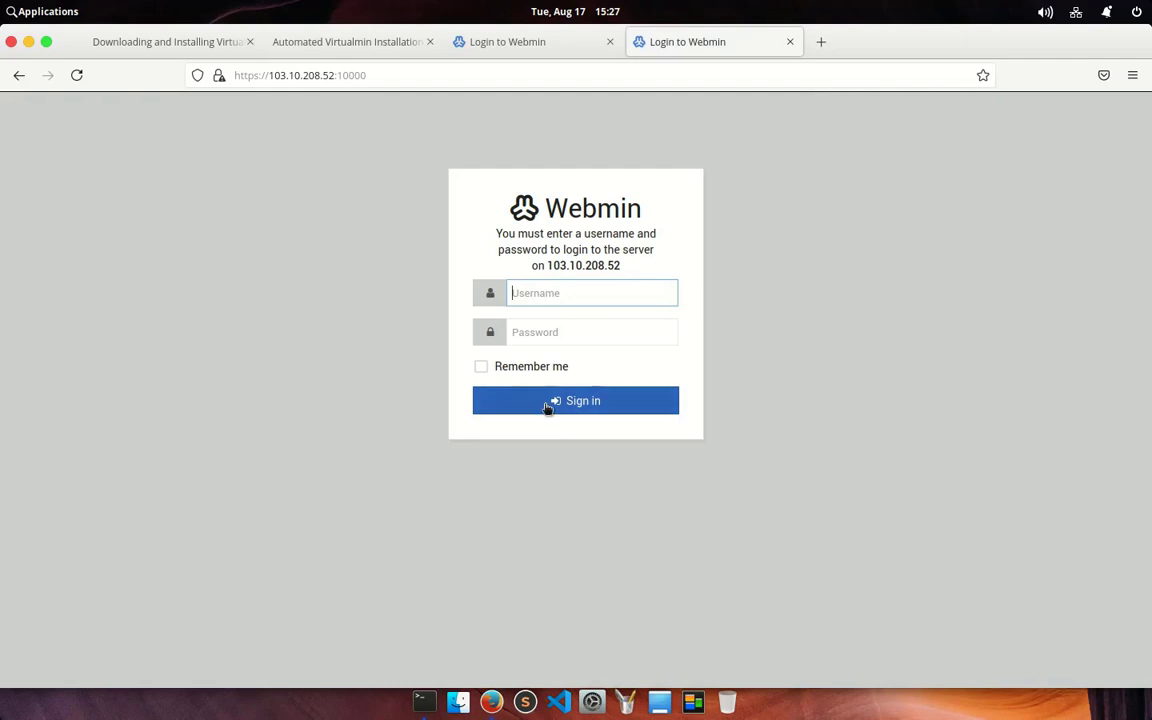
Step: Sign in as root with the administrator password and close the old 10.0.50.58 login tab
type("root")
key("Tab")
type("p")
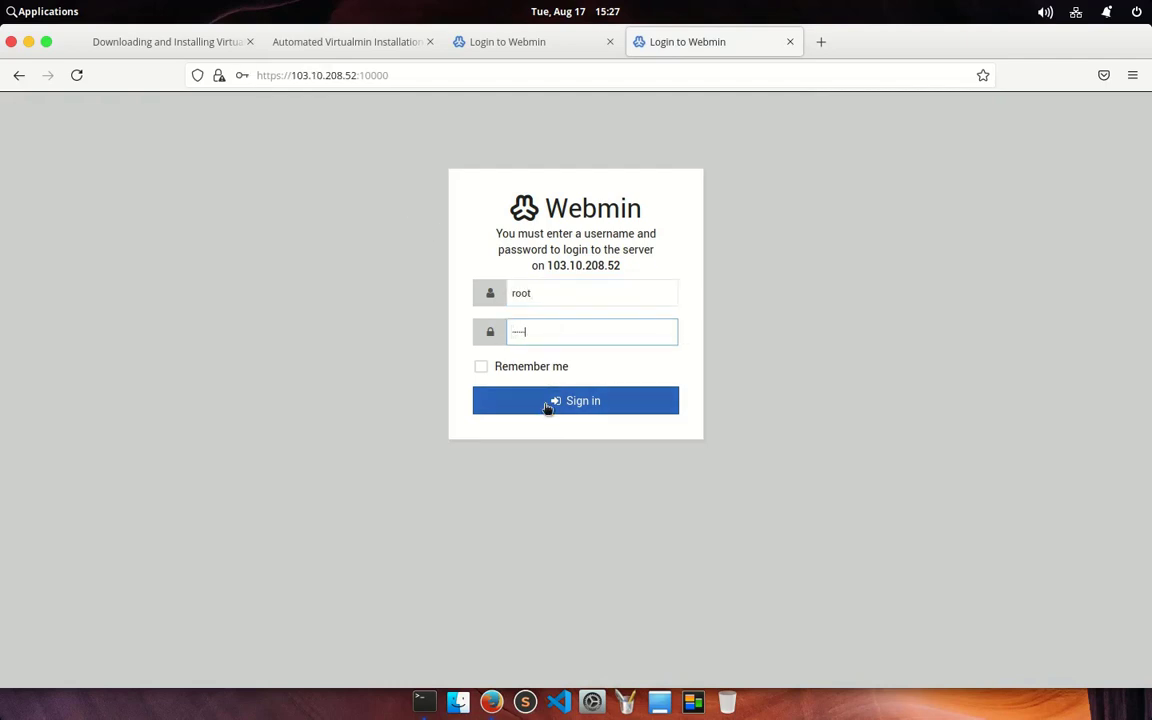
left_click(548, 405)
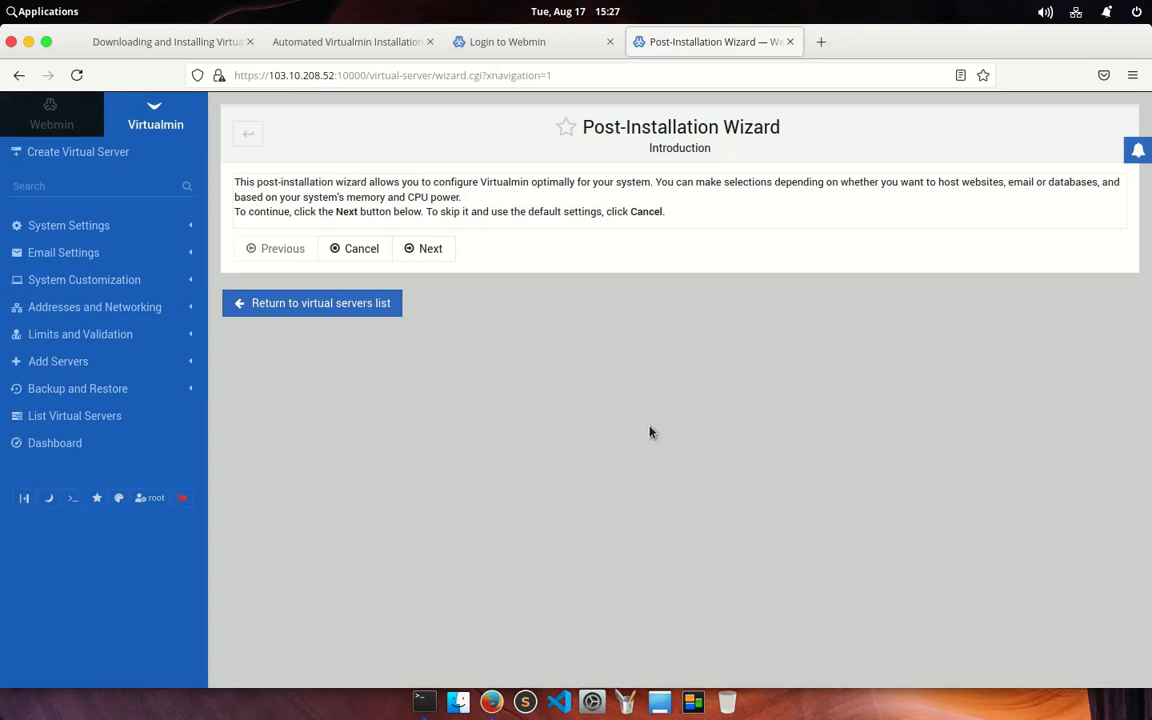
left_click(509, 41)
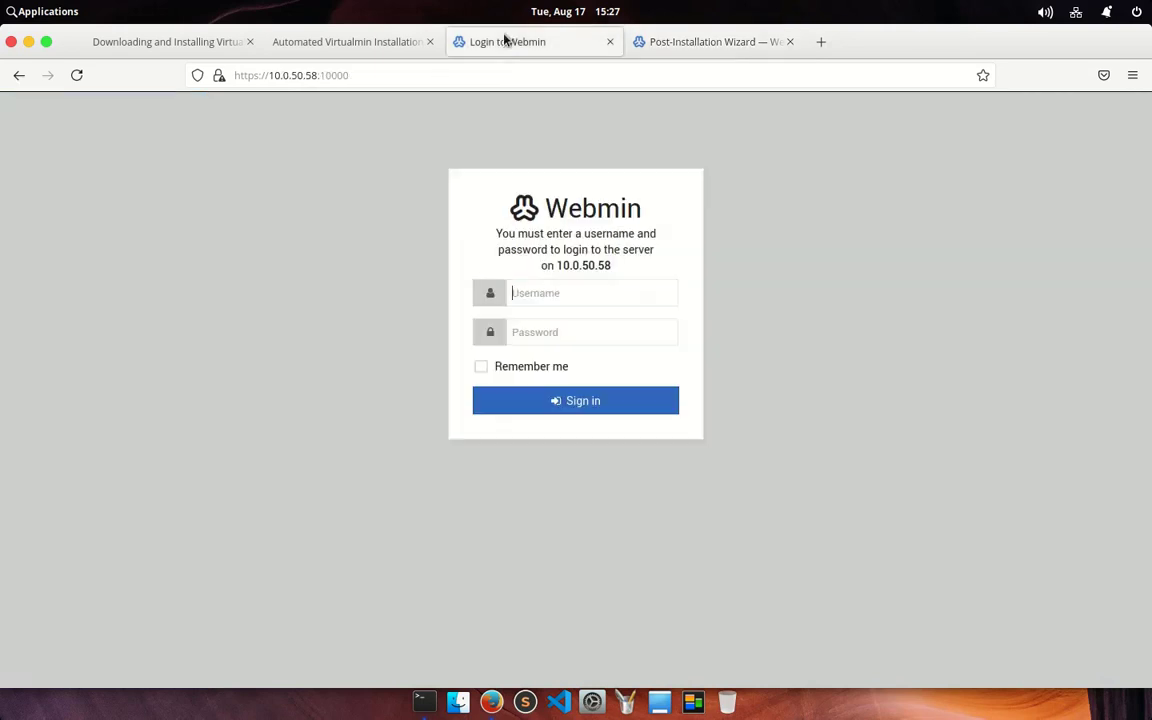
left_click(609, 42)
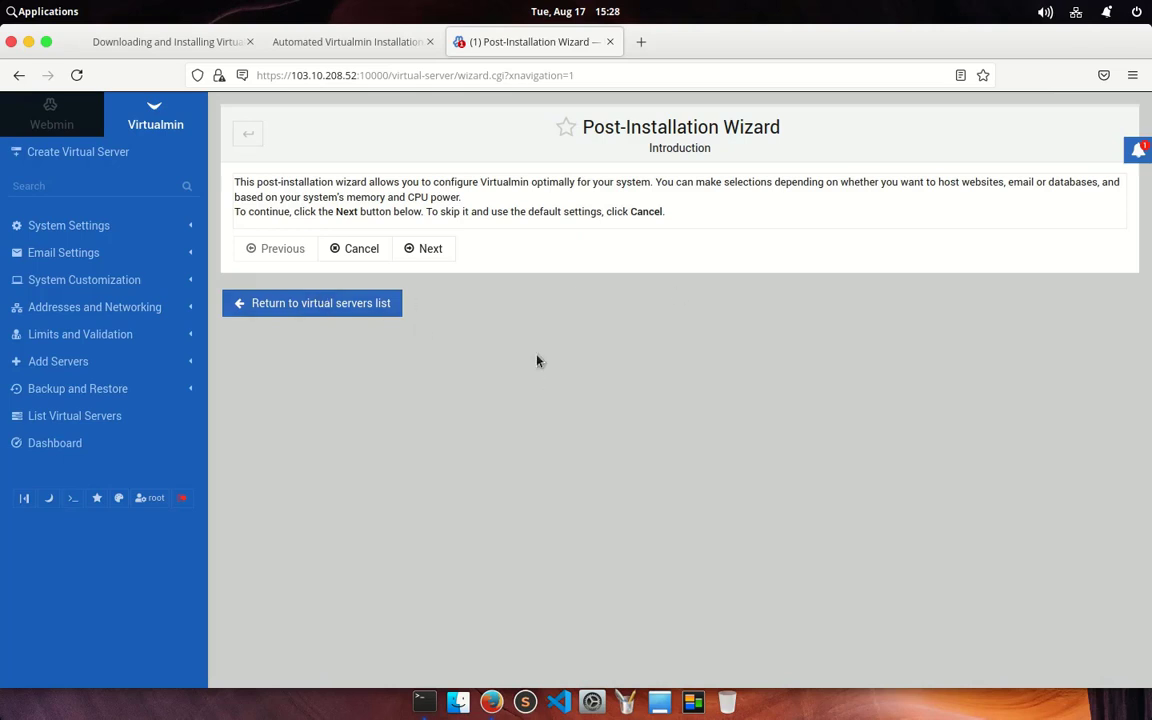
Step: Begin the wizard, set the email domain lookup server to Yes, and review the ClamAV scanning question
left_click(427, 249)
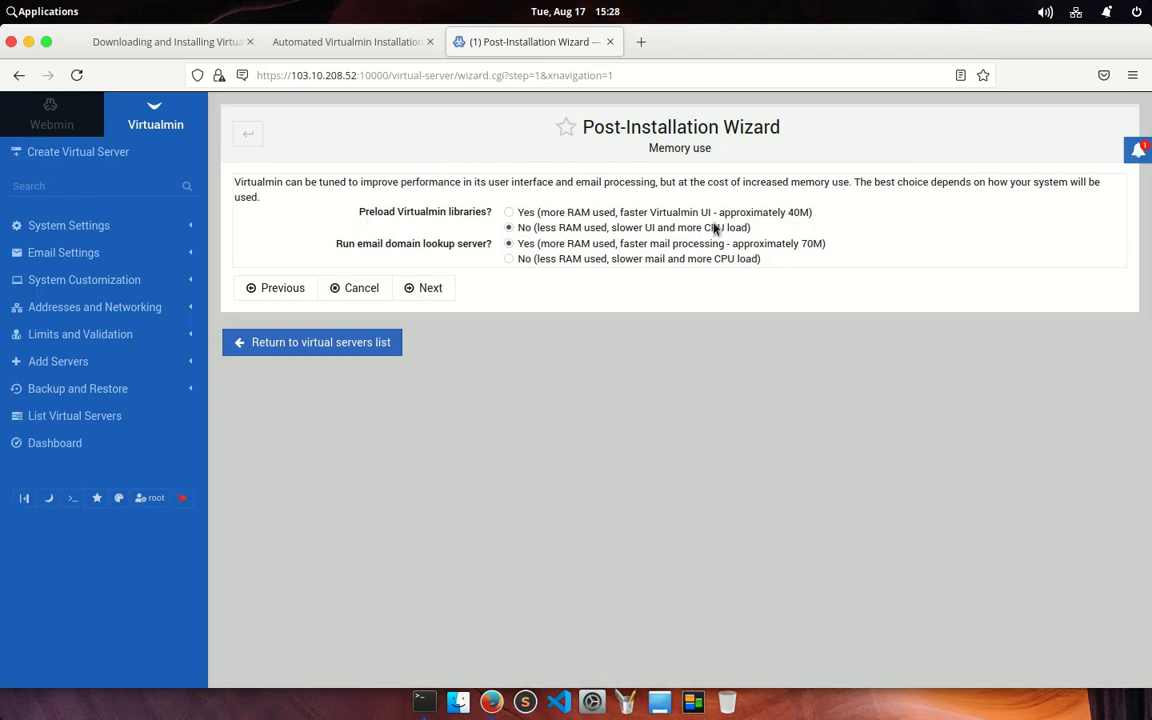
left_click(508, 244)
left_click(423, 288)
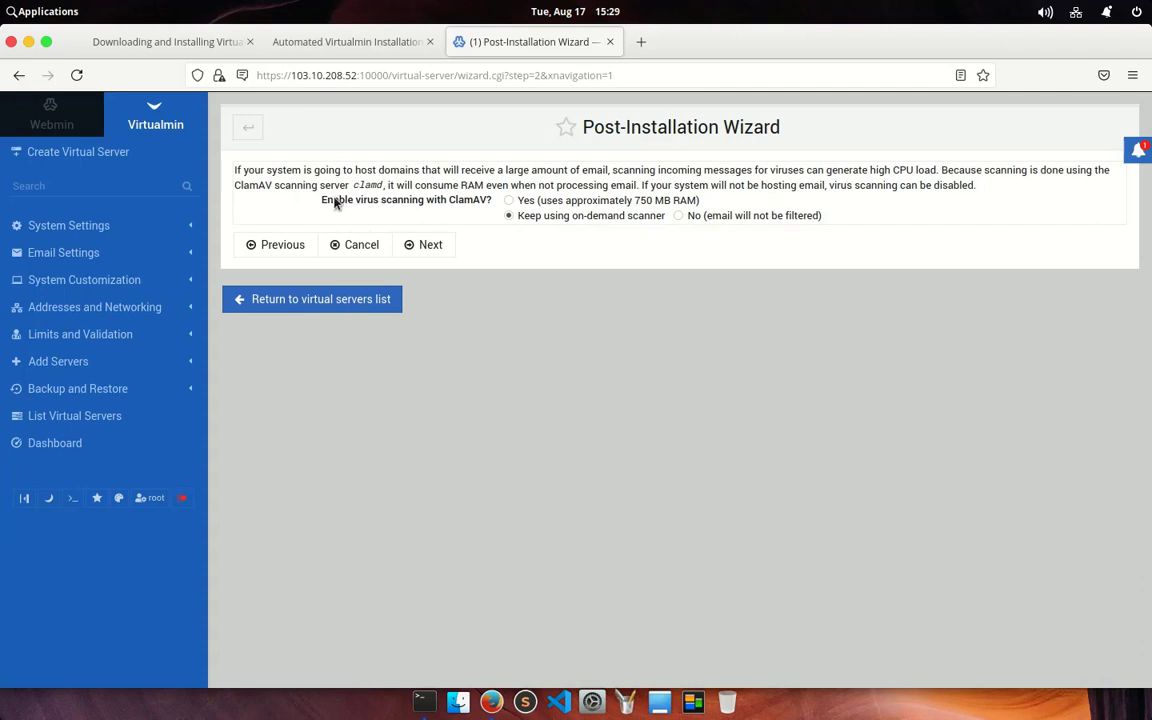
left_click_drag(302, 188, 460, 203)
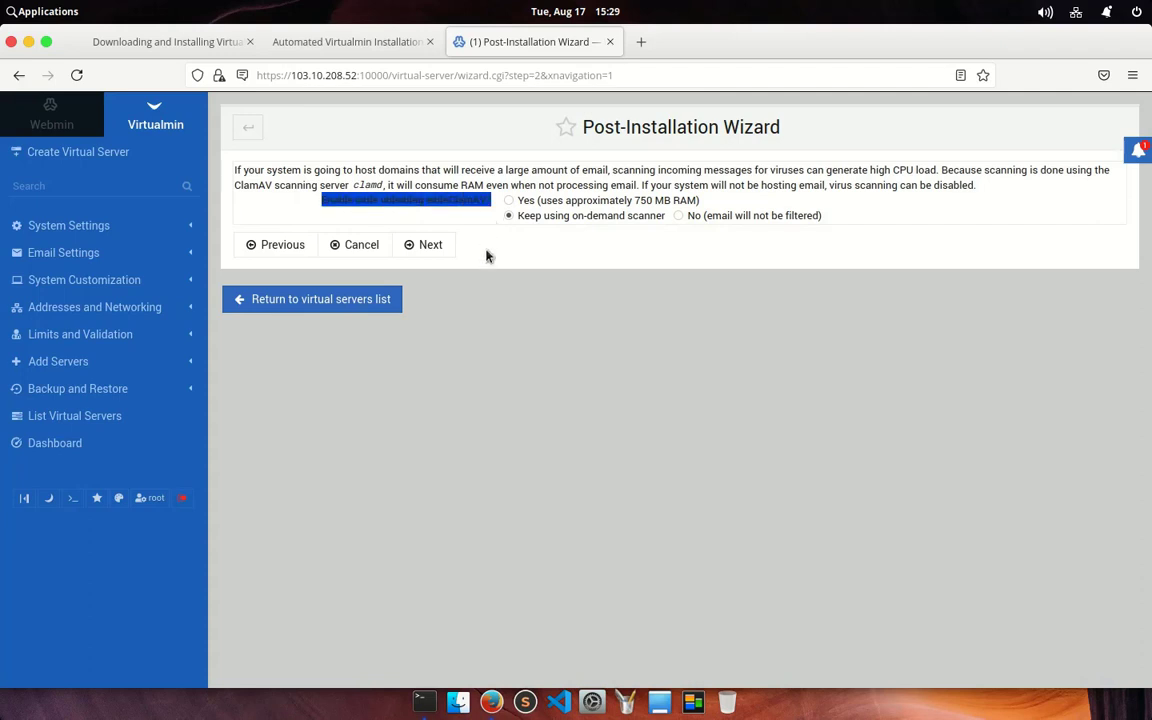
left_click(503, 314)
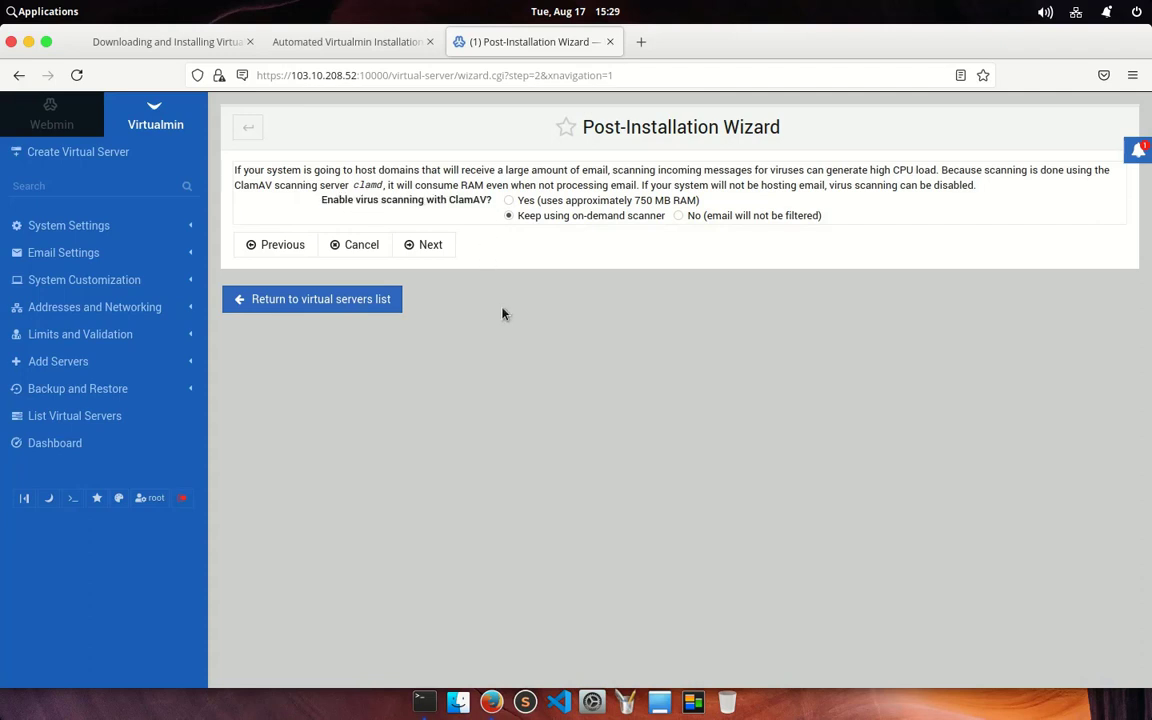
left_click_drag(545, 199, 686, 209)
left_click(655, 294)
Step: Keep on-demand virus scanning and leave the SpamAssassin server off
left_click(432, 252)
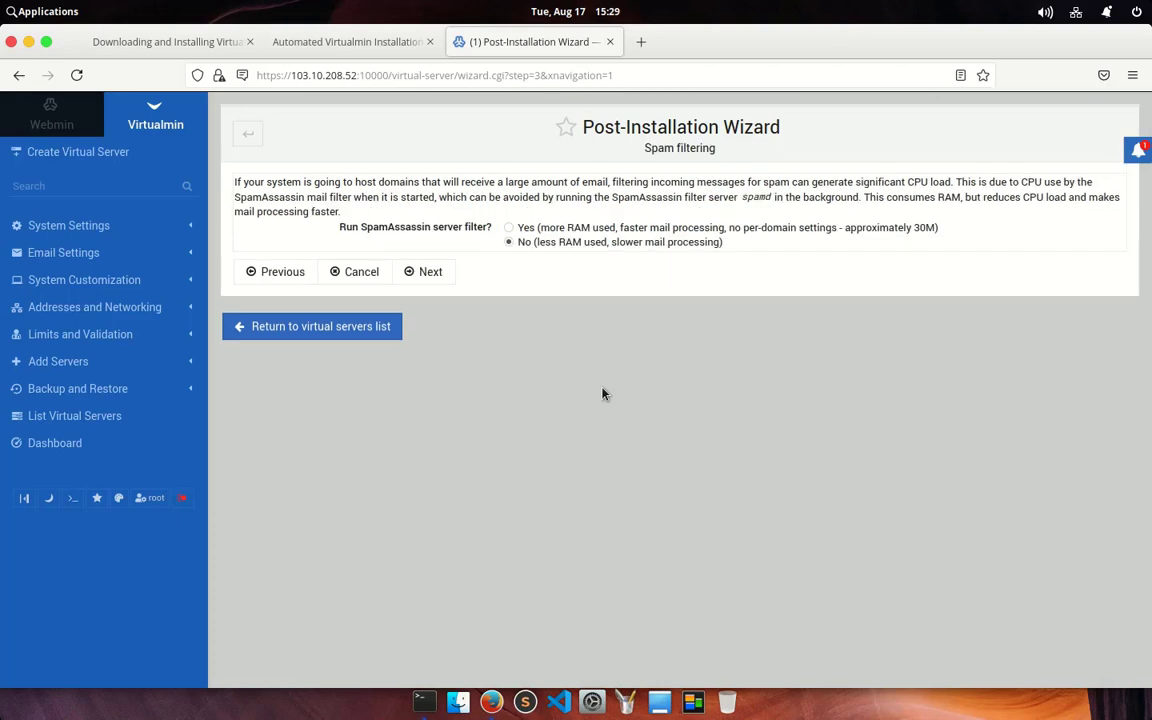
left_click_drag(648, 147, 590, 148)
left_click(478, 290)
left_click_drag(566, 229, 874, 228)
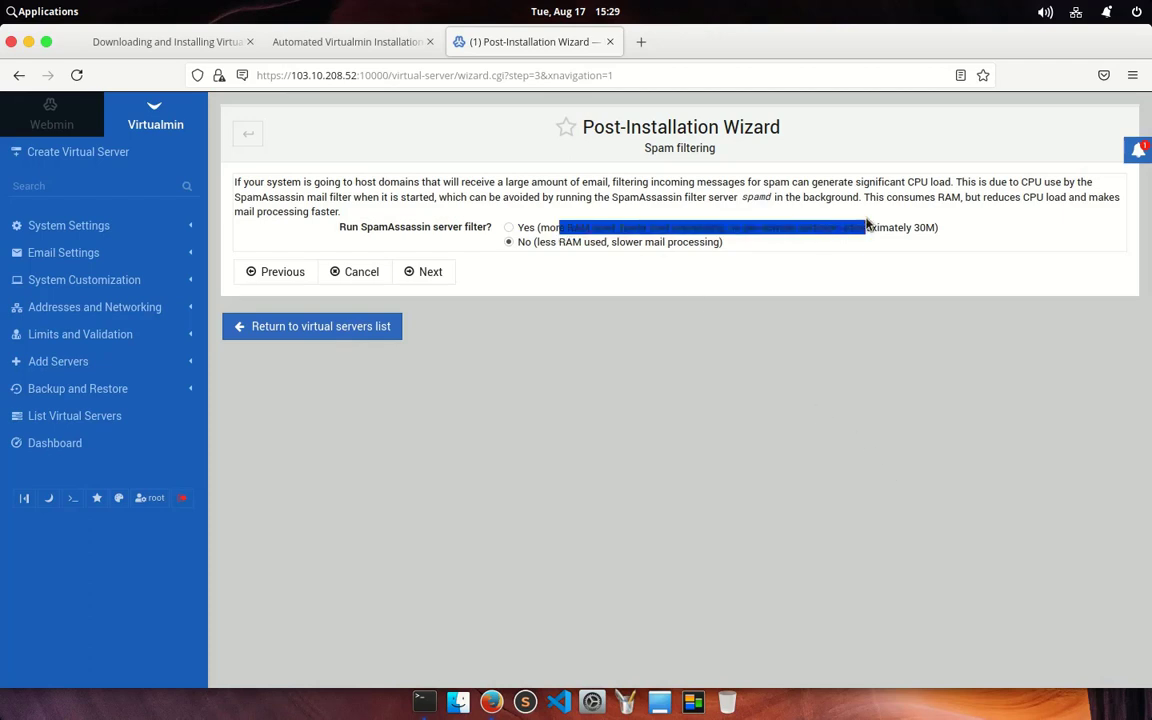
left_click(805, 415)
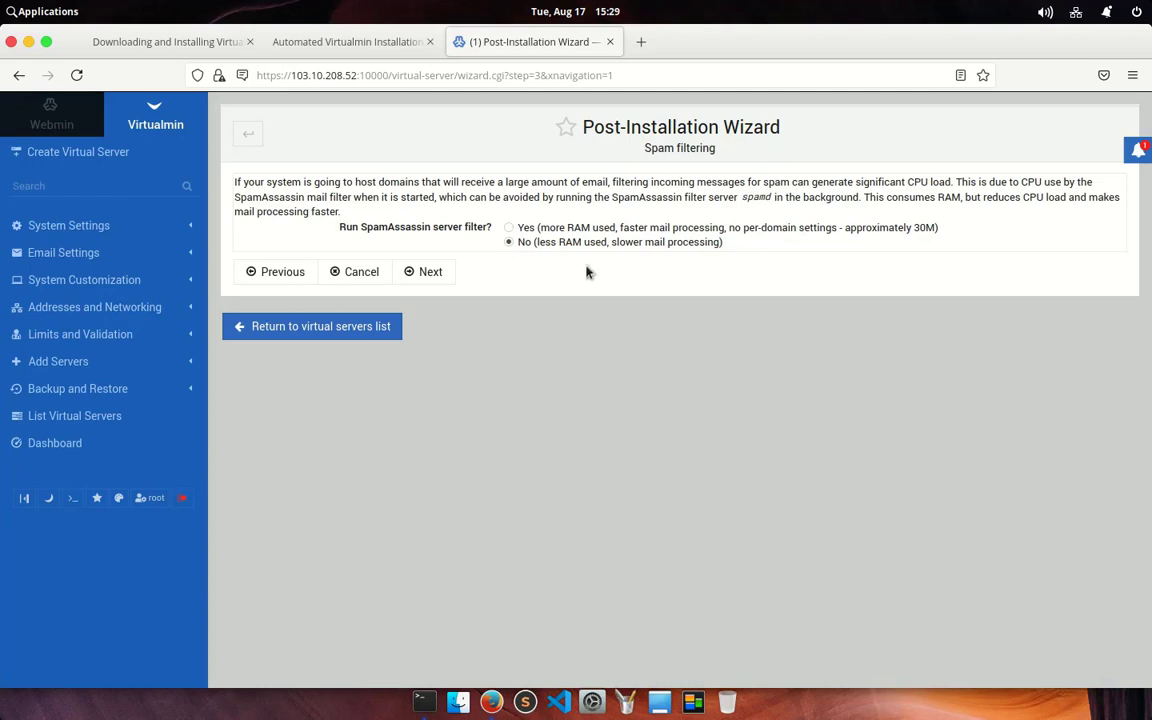
left_click(430, 273)
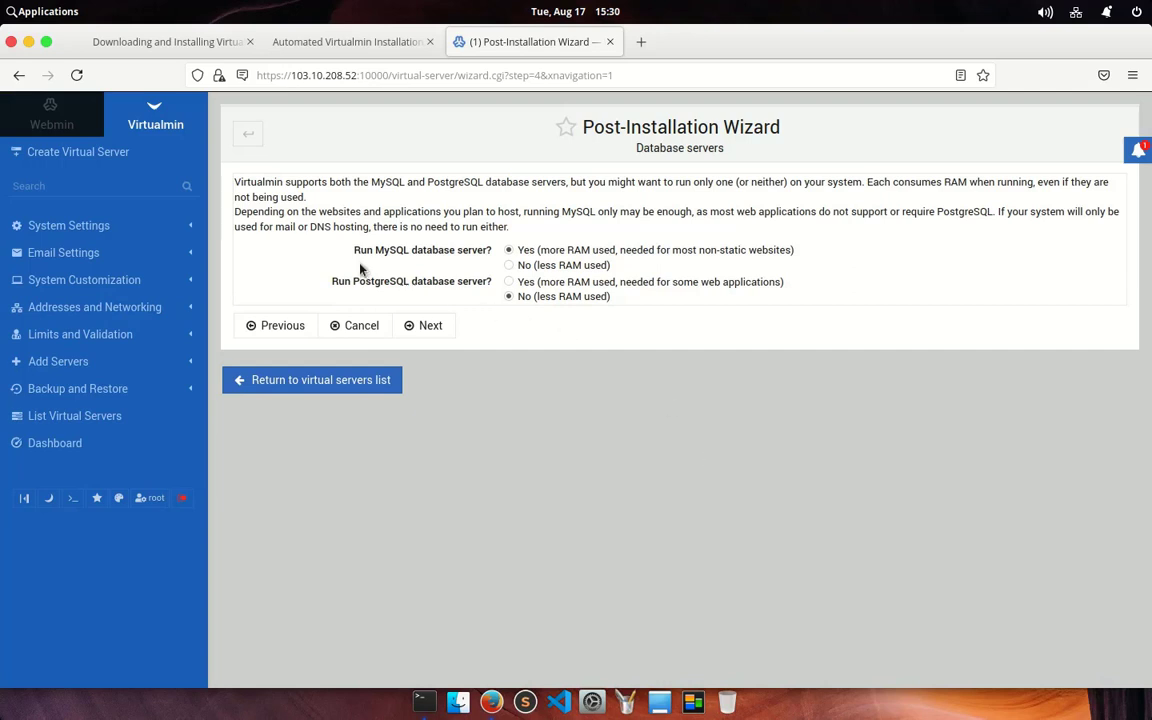
Step: Keep MySQL on with PostgreSQL off, and review the generated MySQL root password
left_click_drag(359, 252, 491, 251)
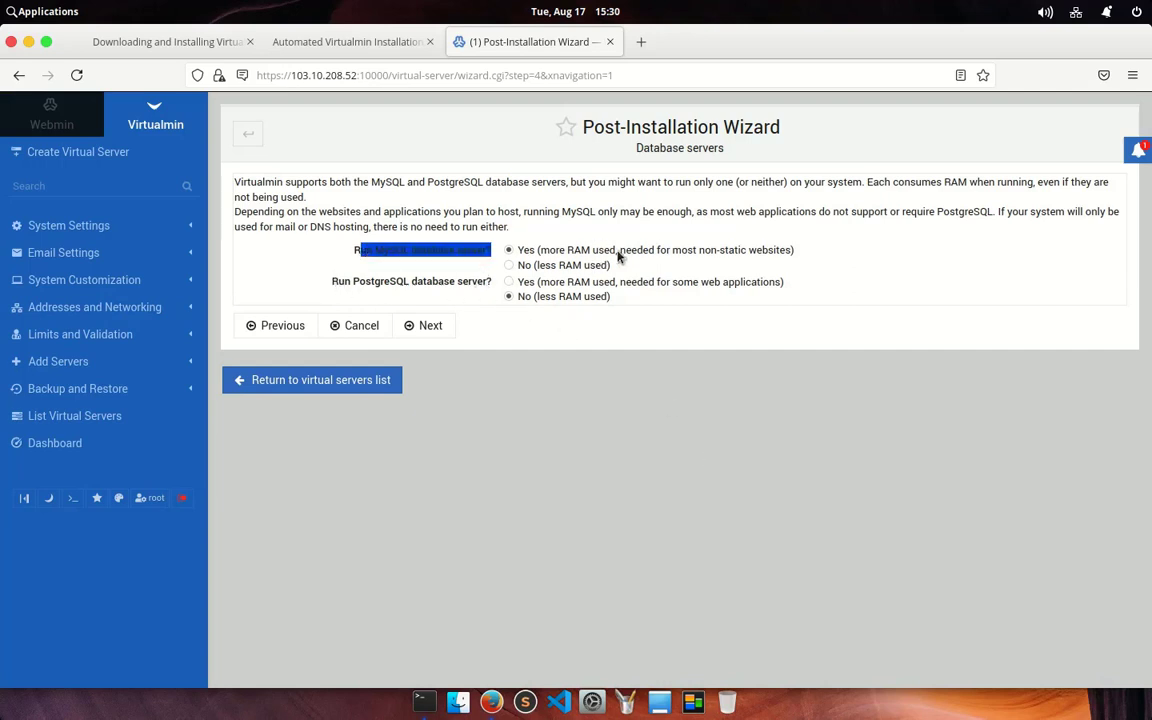
left_click(418, 328)
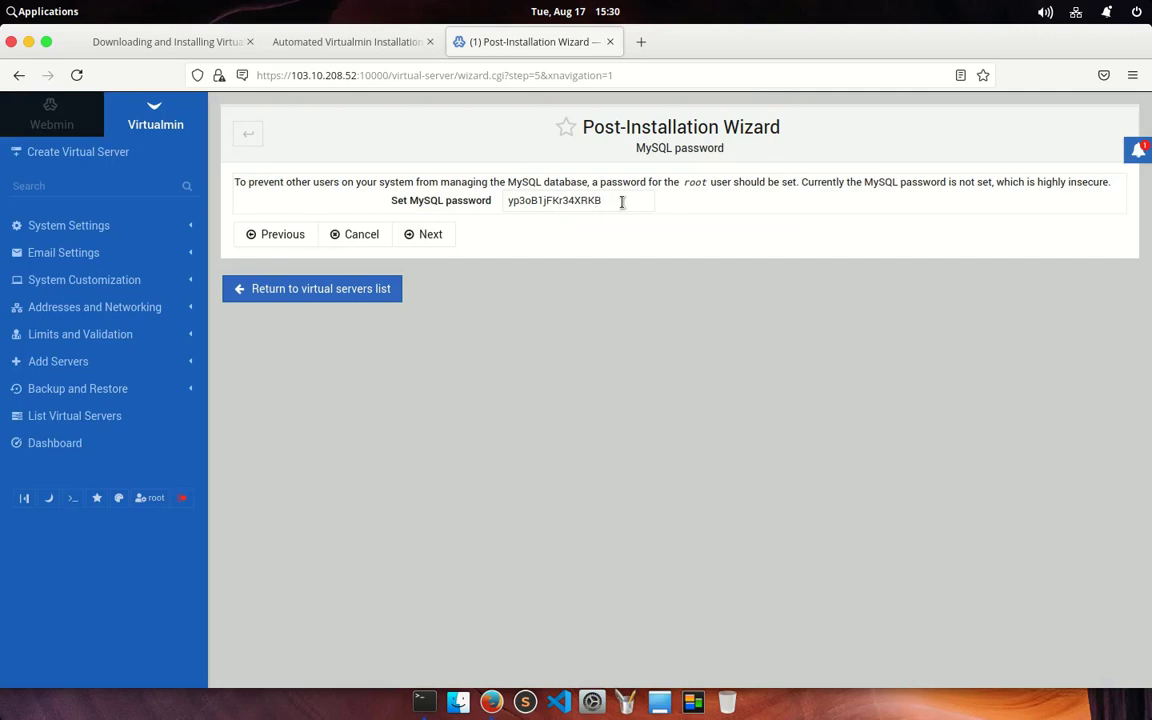
left_click_drag(622, 200, 472, 217)
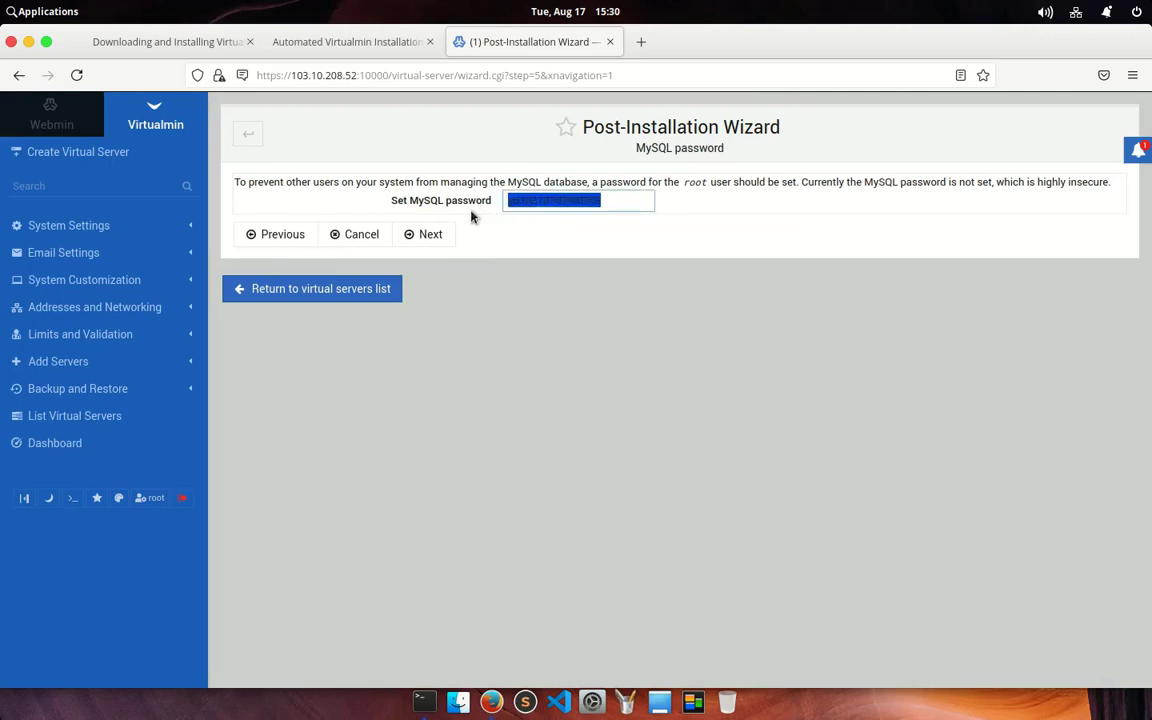
left_click(503, 413)
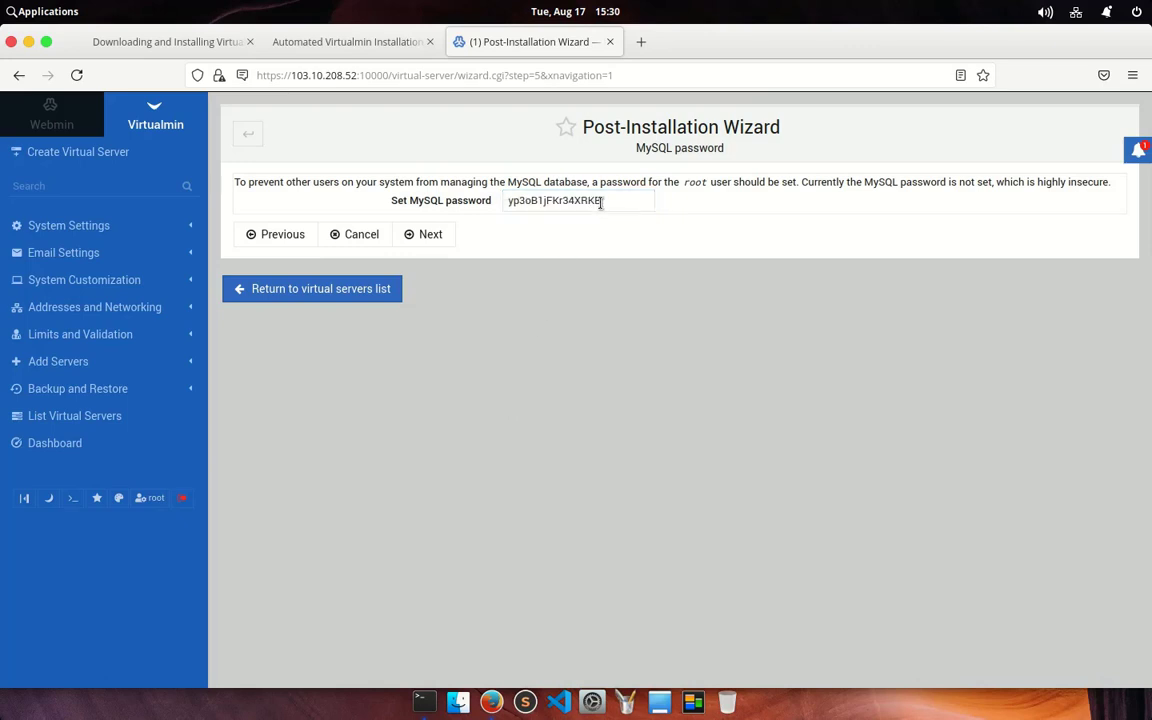
left_click_drag(600, 203, 520, 203)
left_click(557, 333)
Step: Accept the generated MySQL password and default size, and skip the nameserver resolvability check
left_click(427, 240)
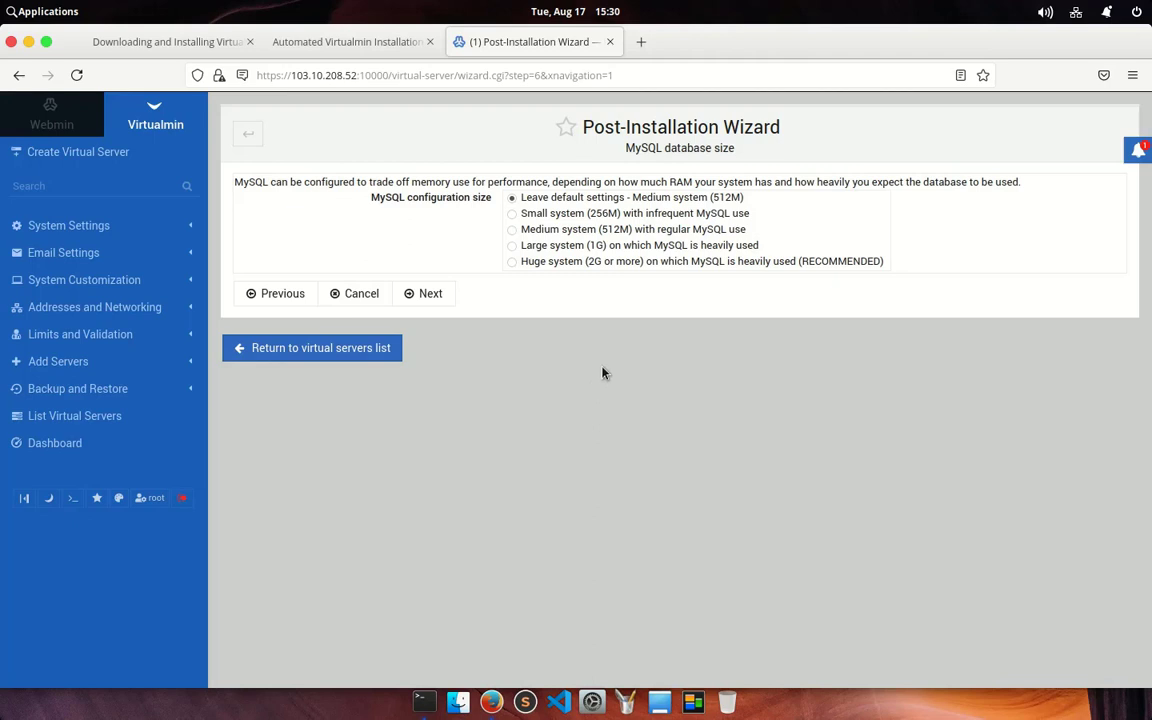
left_click(425, 295)
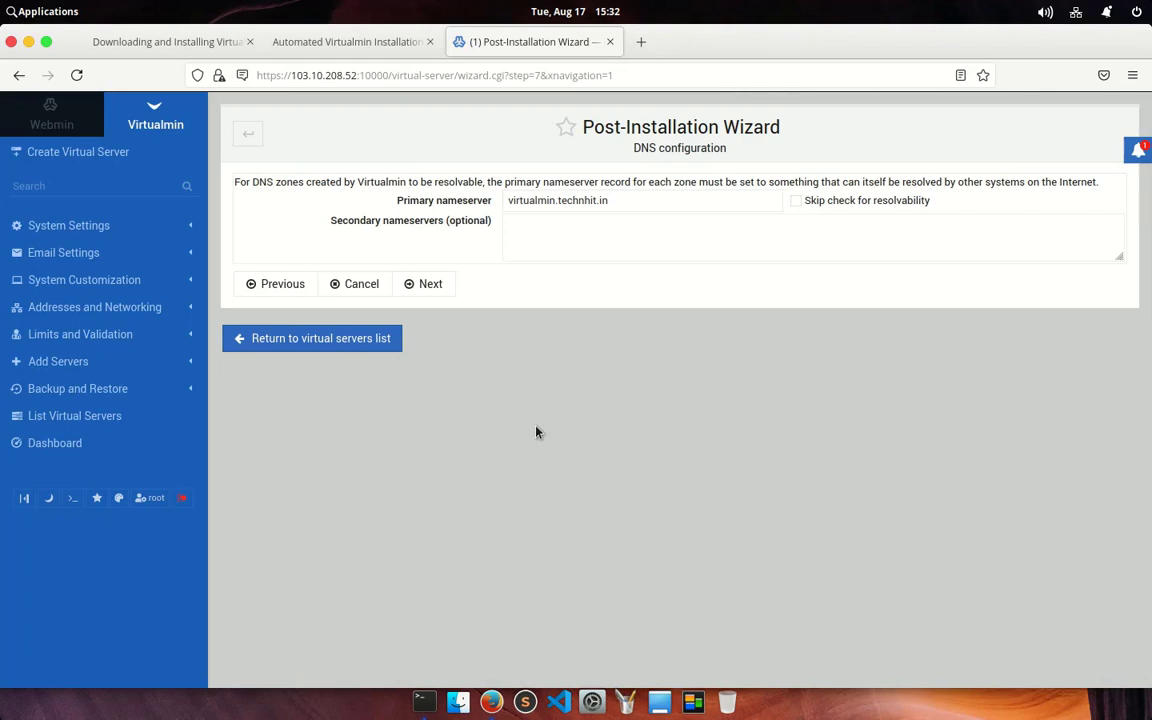
left_click_drag(235, 182, 345, 174)
left_click(518, 377)
left_click(795, 200)
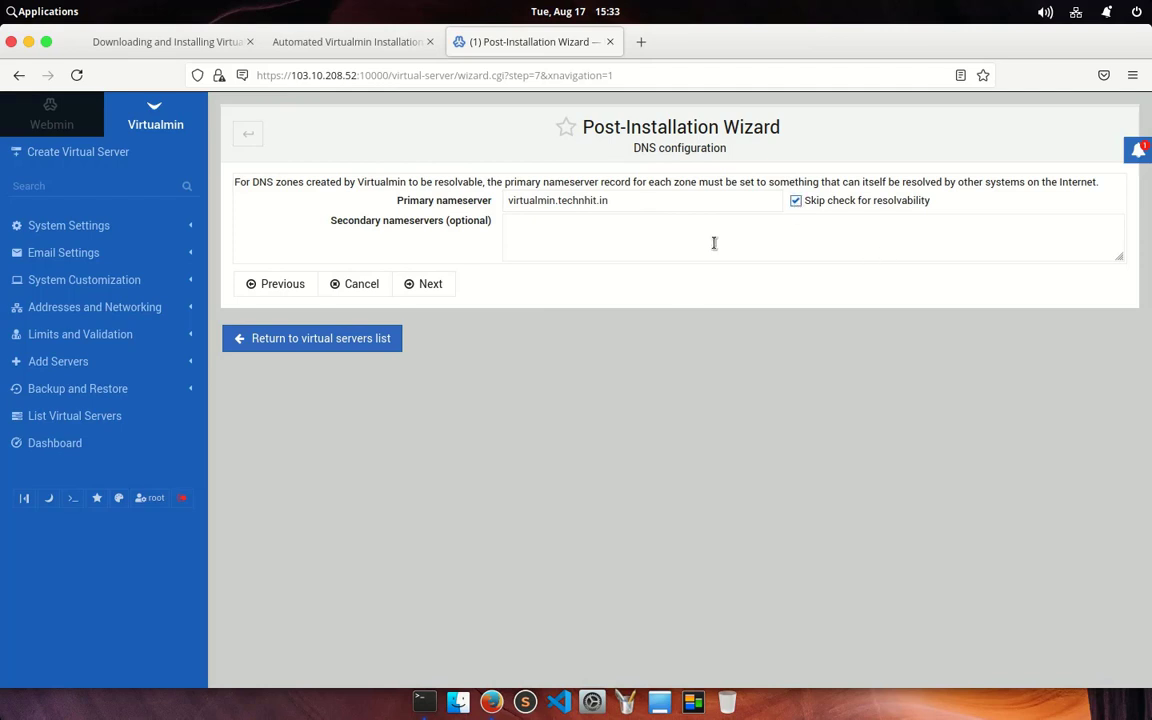
left_click(431, 284)
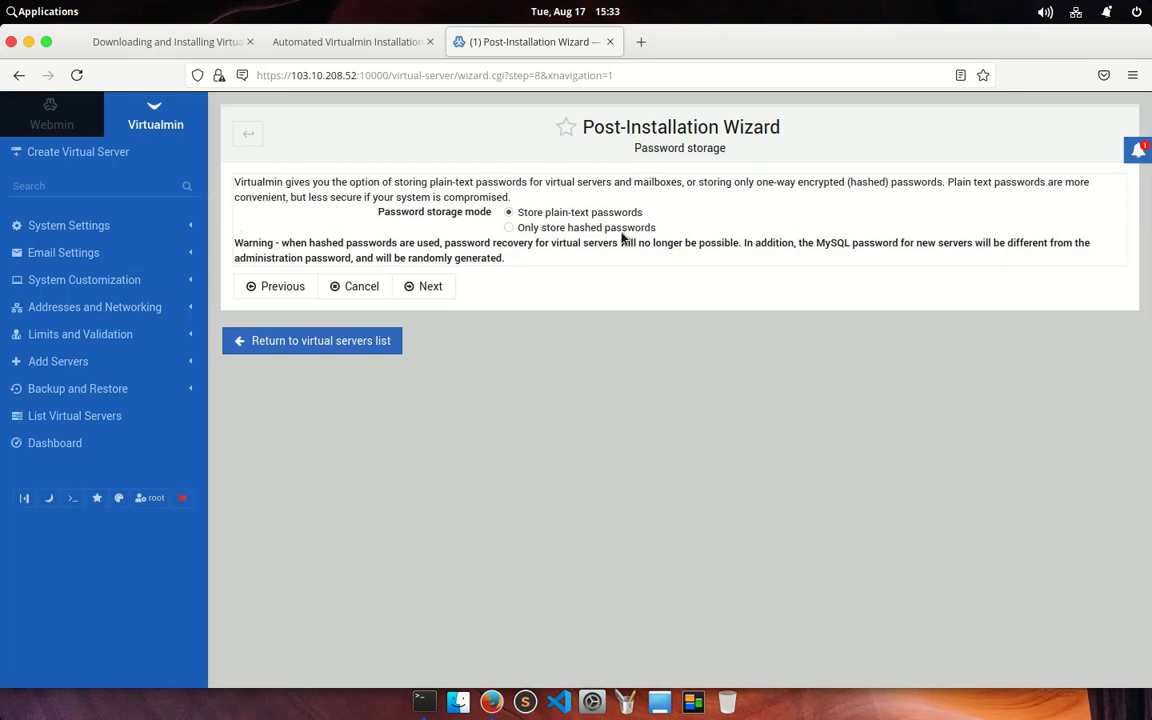
Step: Keep storing plain-text passwords rather than only hashed ones
left_click(648, 228)
left_click_drag(660, 227, 506, 316)
left_click(511, 330)
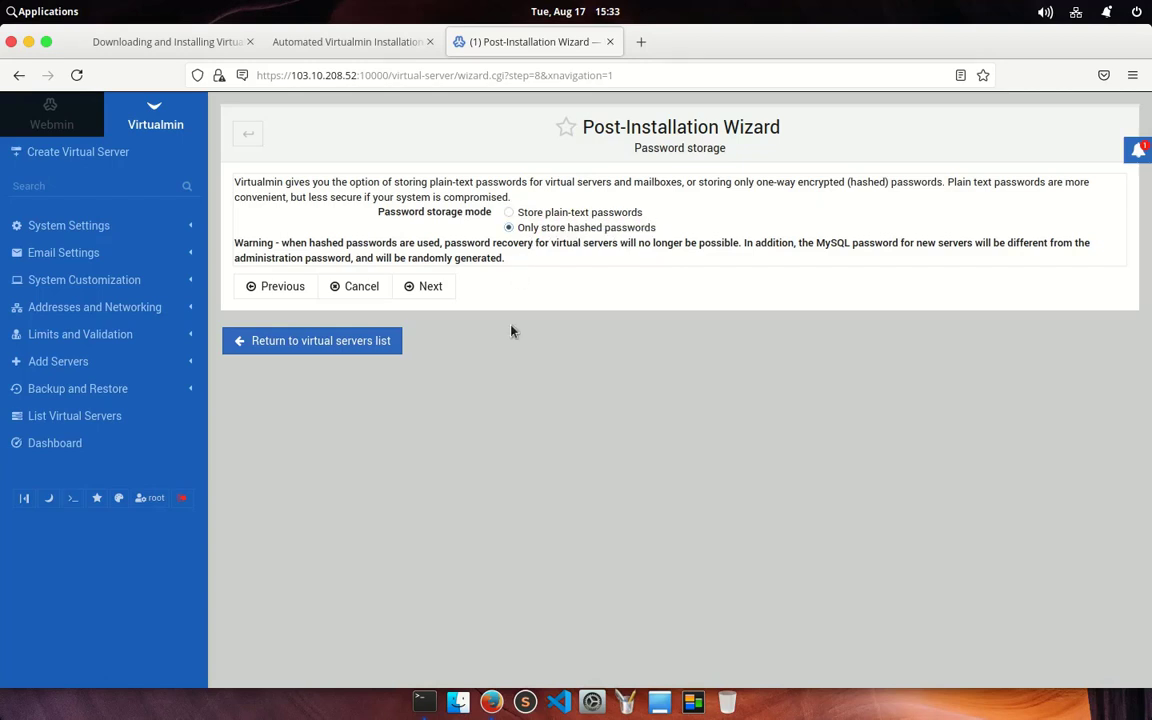
left_click(510, 214)
left_click(427, 289)
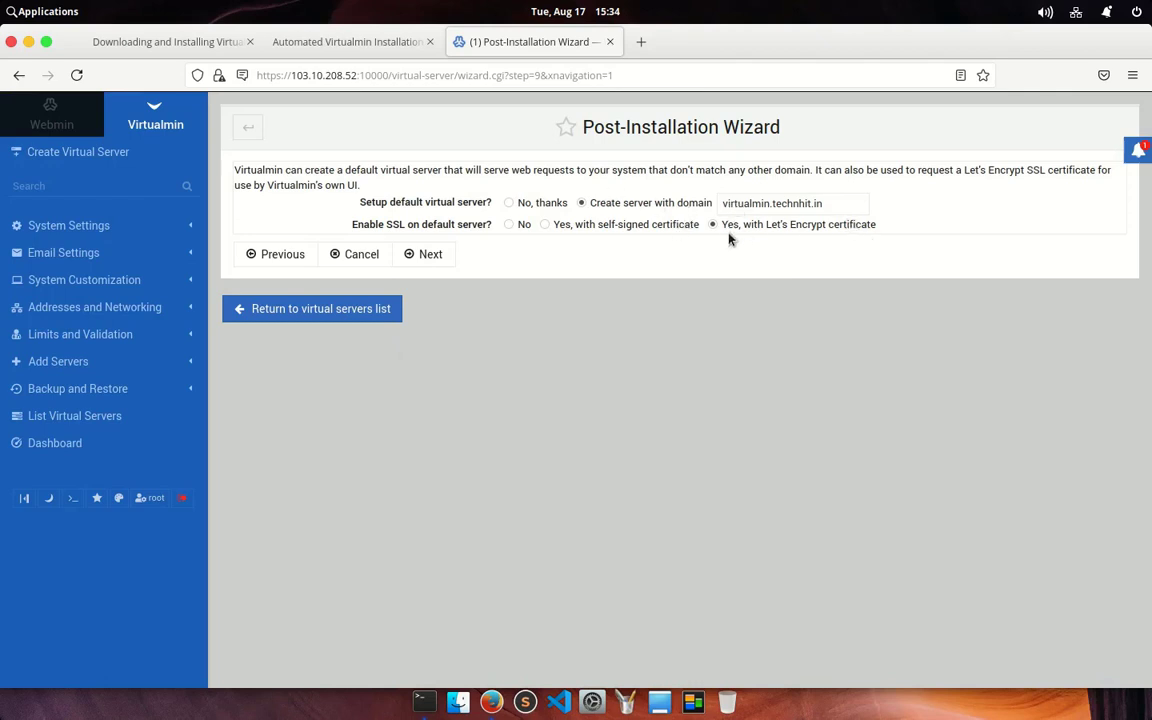
Step: Create the default virtualmin.technhit.in server with SSL turned off to finish the wizard
left_click_drag(755, 233, 845, 239)
left_click(790, 336)
left_click(508, 224)
left_click(437, 258)
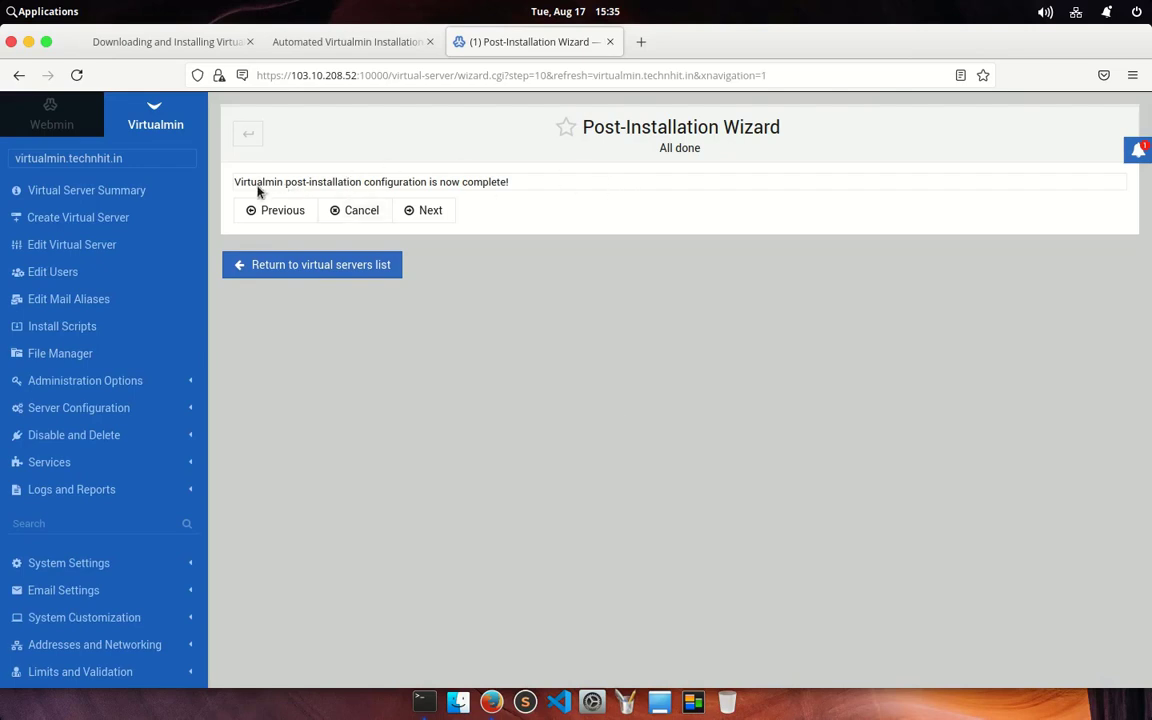
Step: Leave the All done page and open virtualmin.technhit.in's summary, reviewing its domain and admin username
left_click_drag(260, 182, 571, 206)
left_click(509, 275)
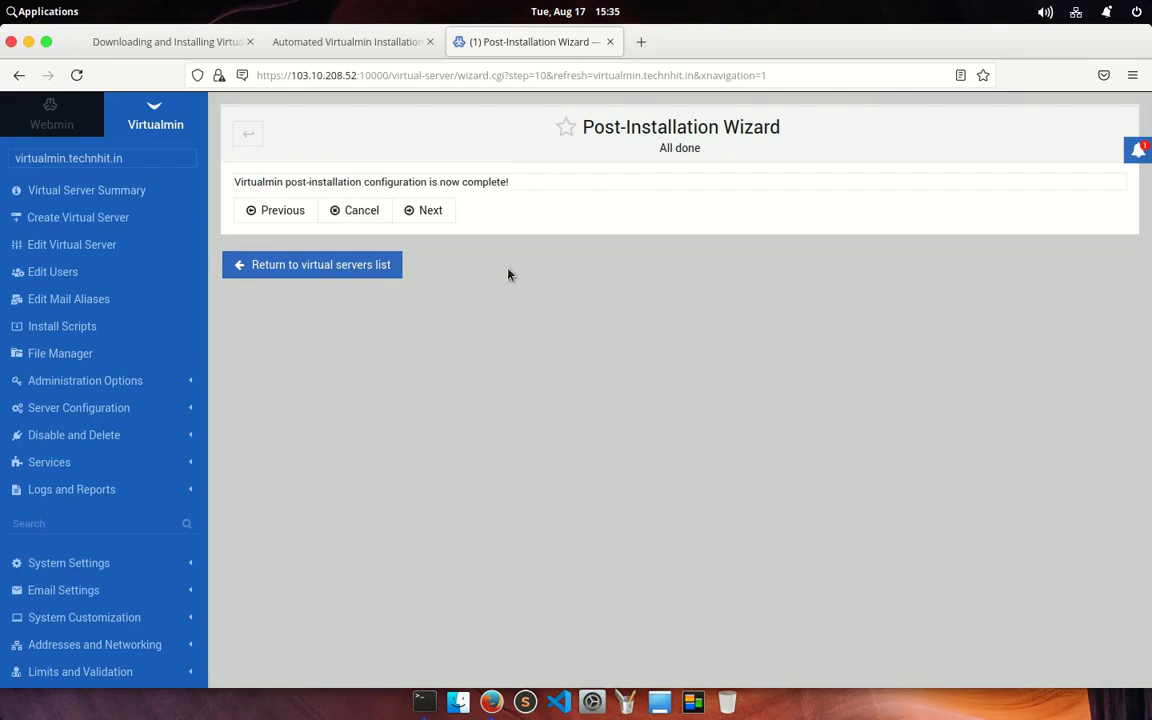
left_click(430, 210)
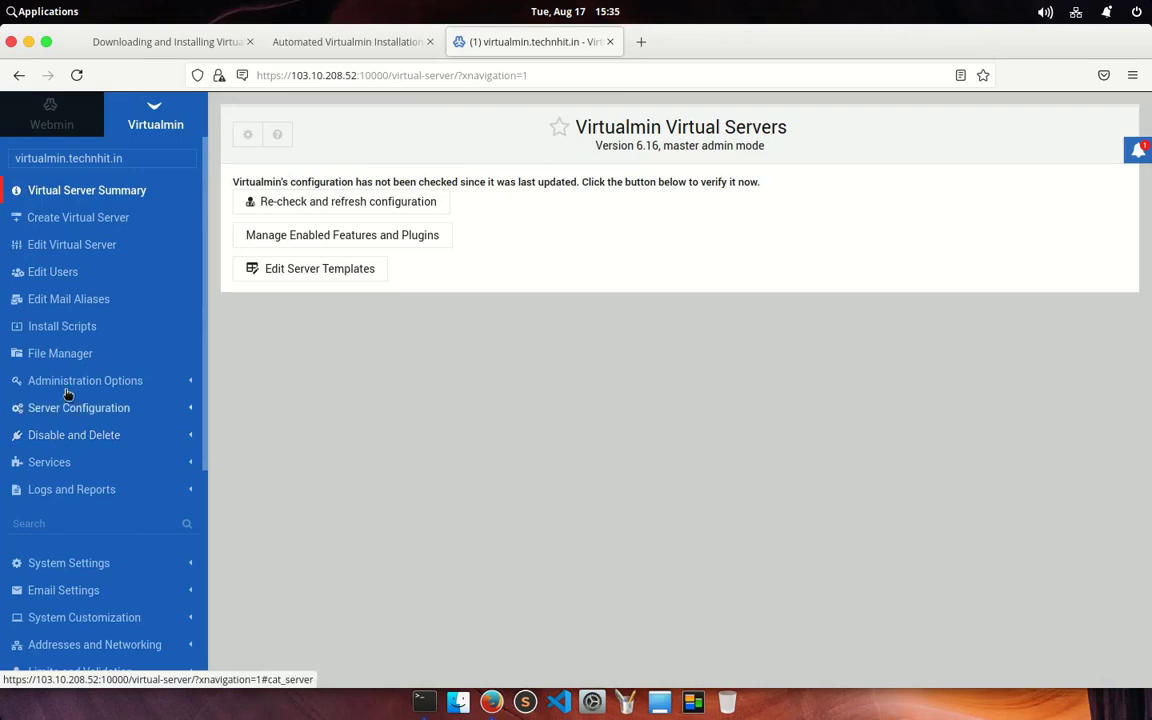
left_click(95, 195)
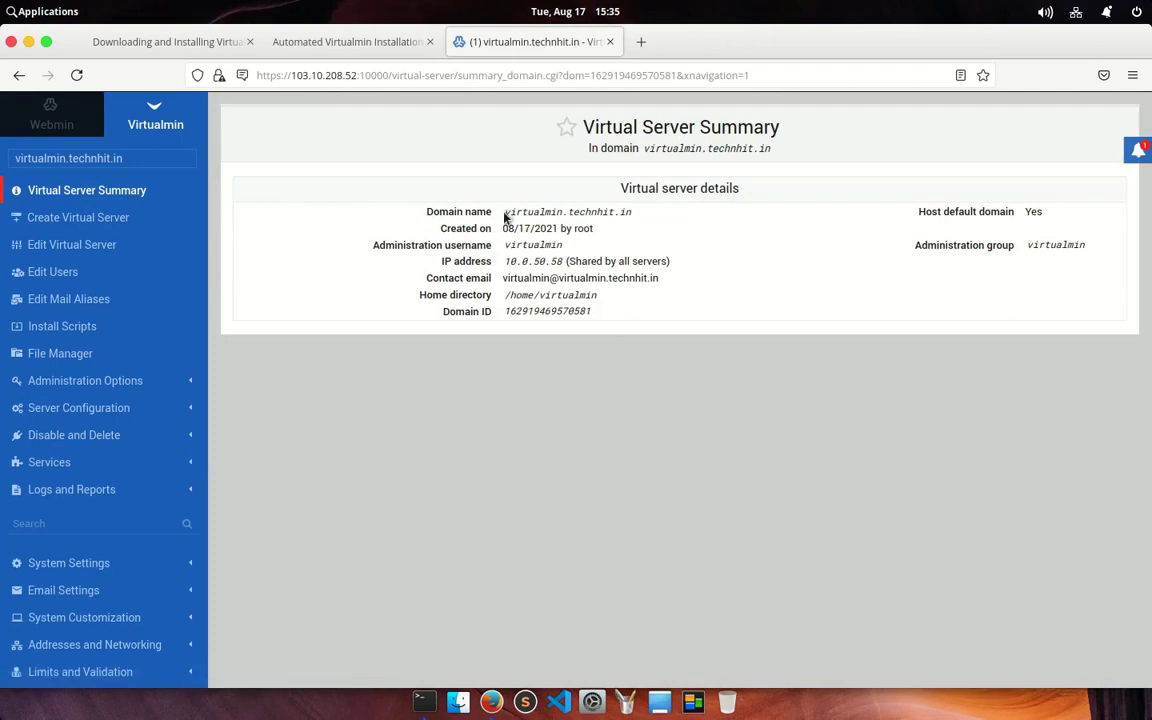
left_click_drag(505, 217, 663, 217)
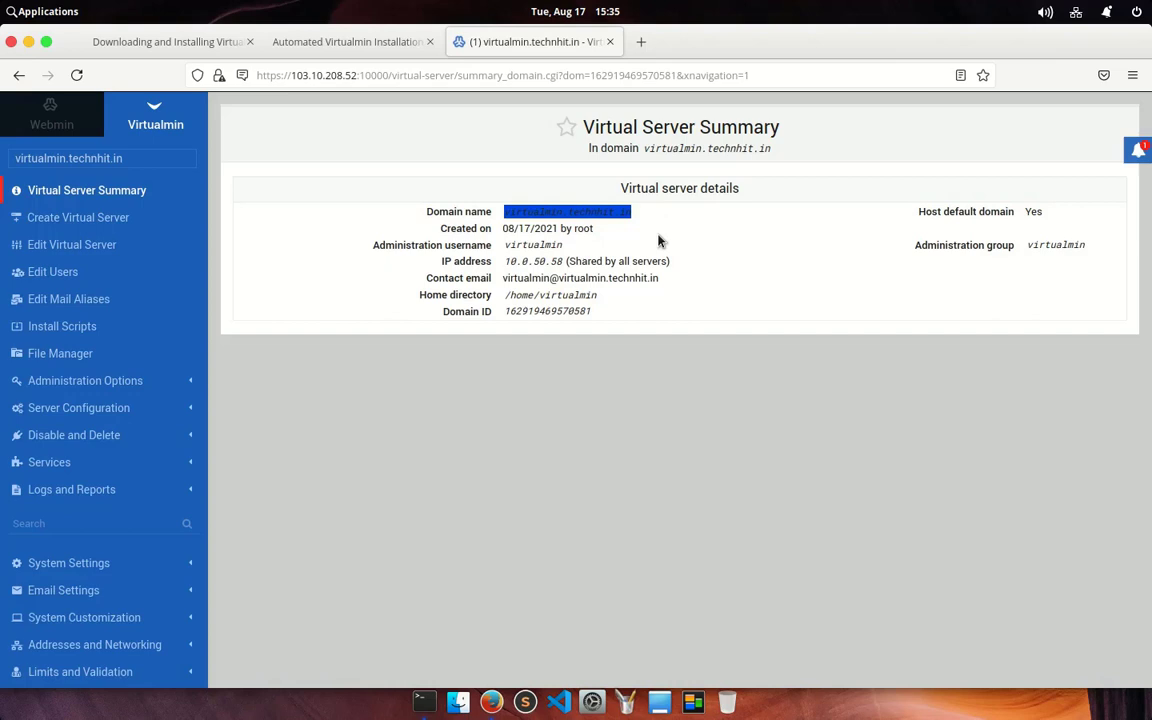
double_click(515, 245)
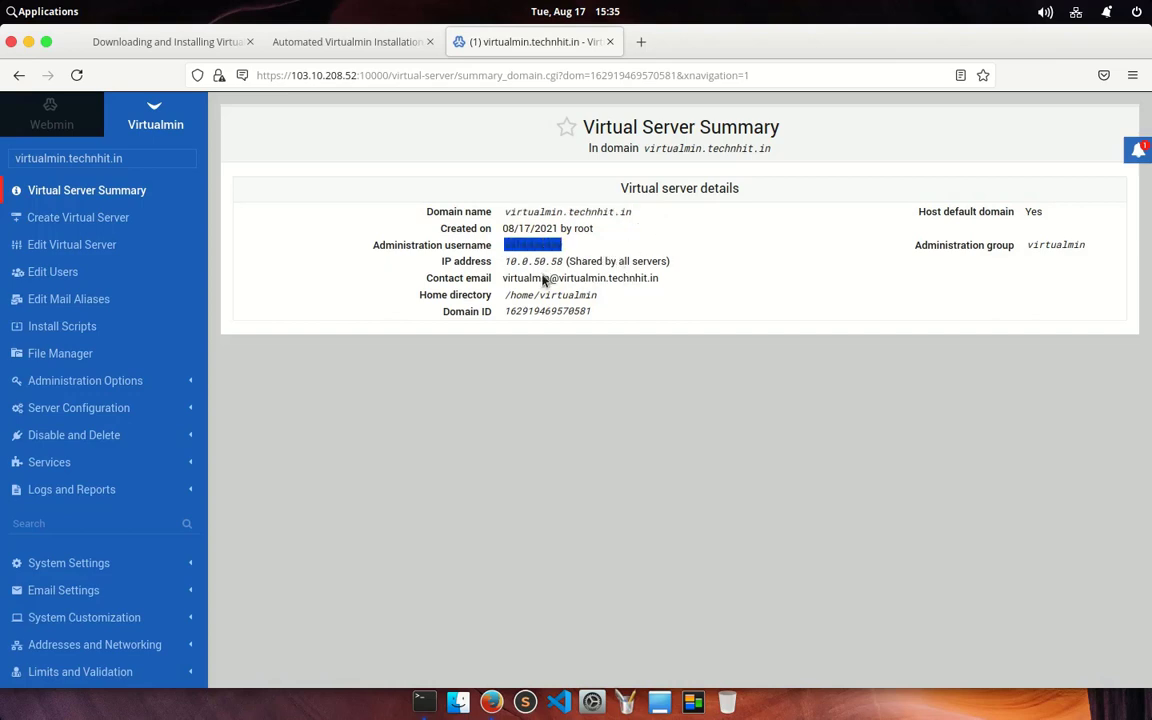